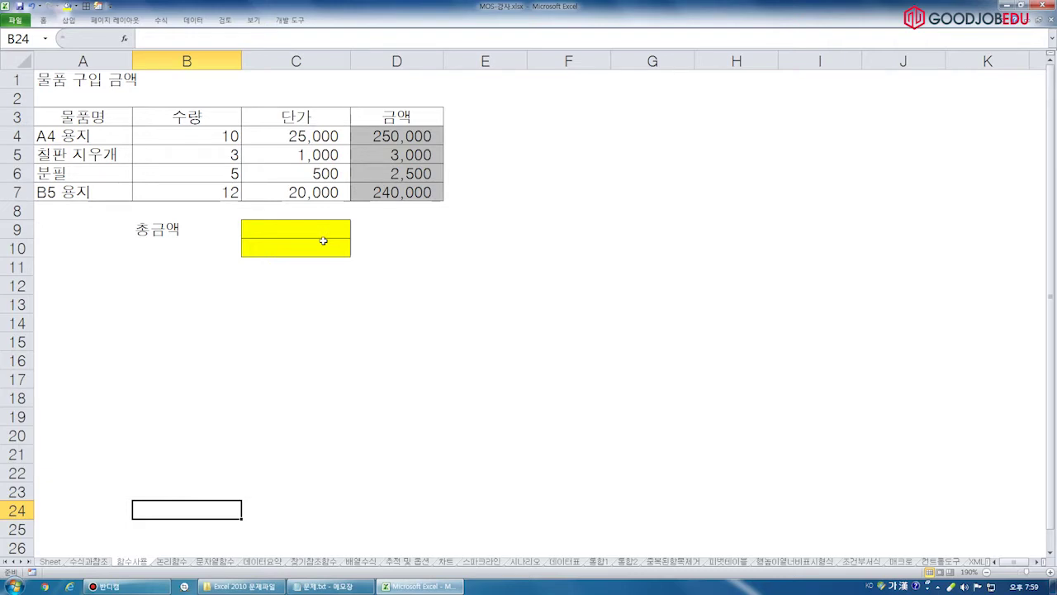
Check the amount cells D4:D7, then select the first 총금액 cell C9.
left_click(73, 80)
scroll(72, 81, "up", 4, "ctrl")
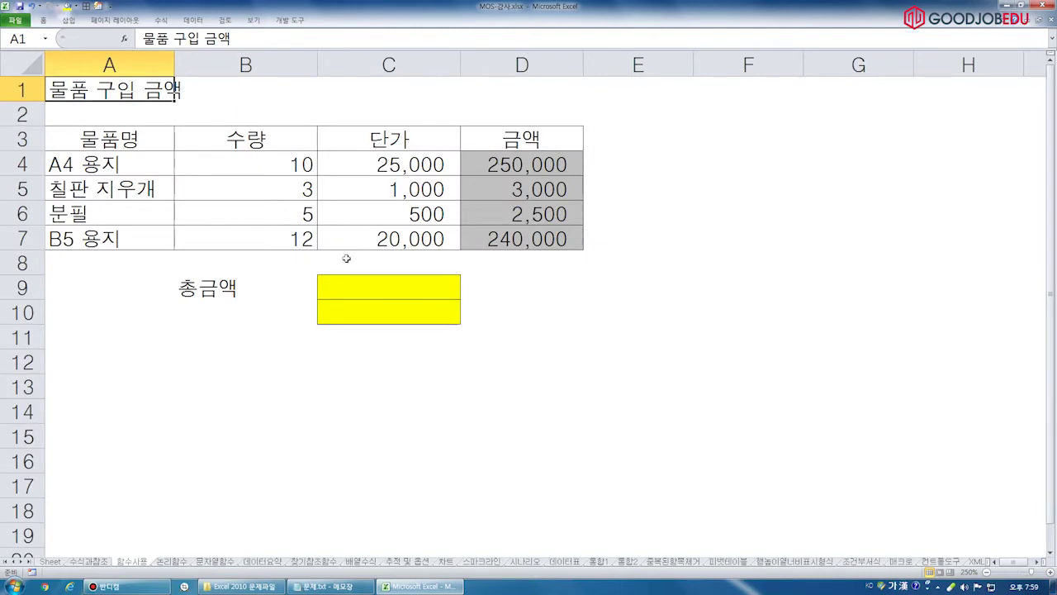
left_click(396, 302)
left_click(404, 288)
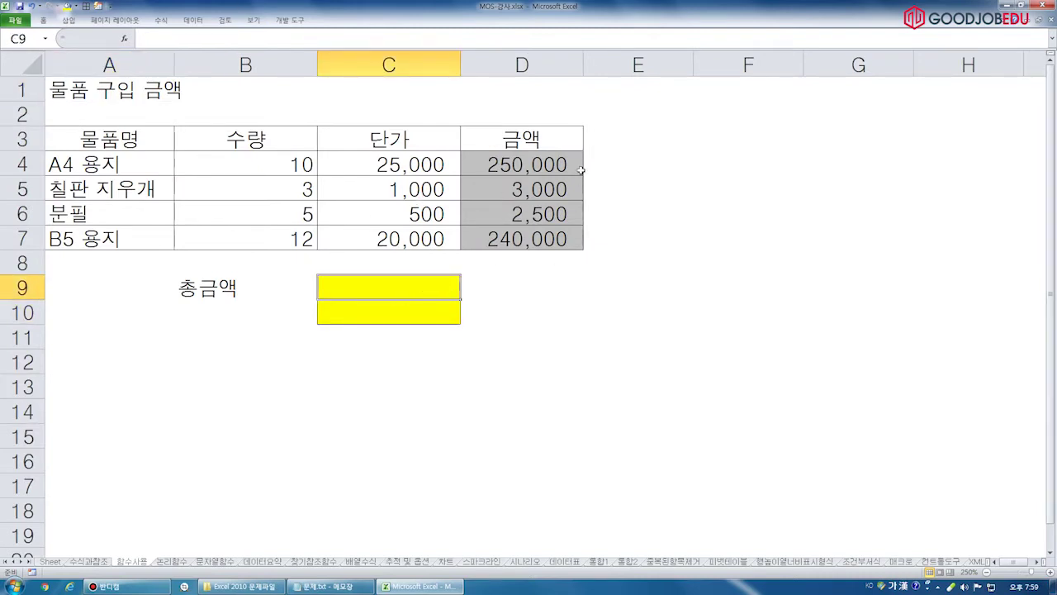
scroll(192, 172, "up", 1, "ctrl")
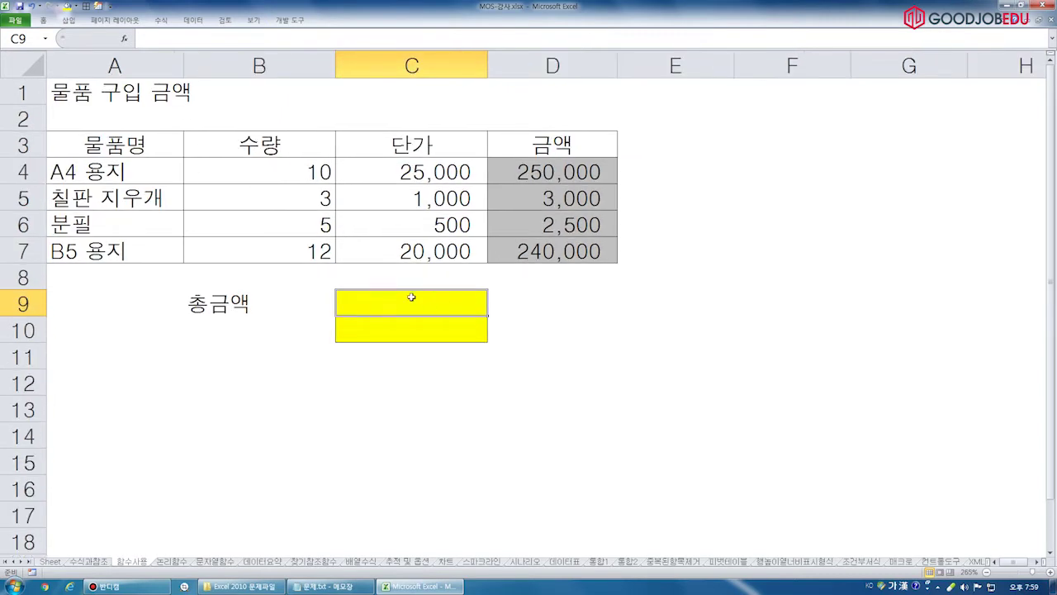
left_click_drag(535, 171, 566, 252)
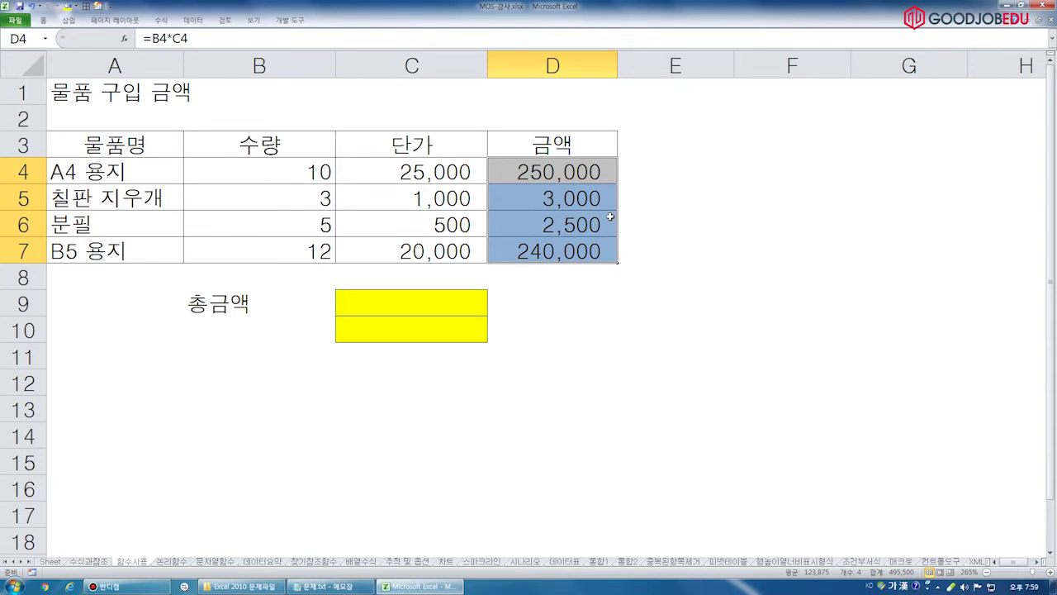
left_click(427, 304)
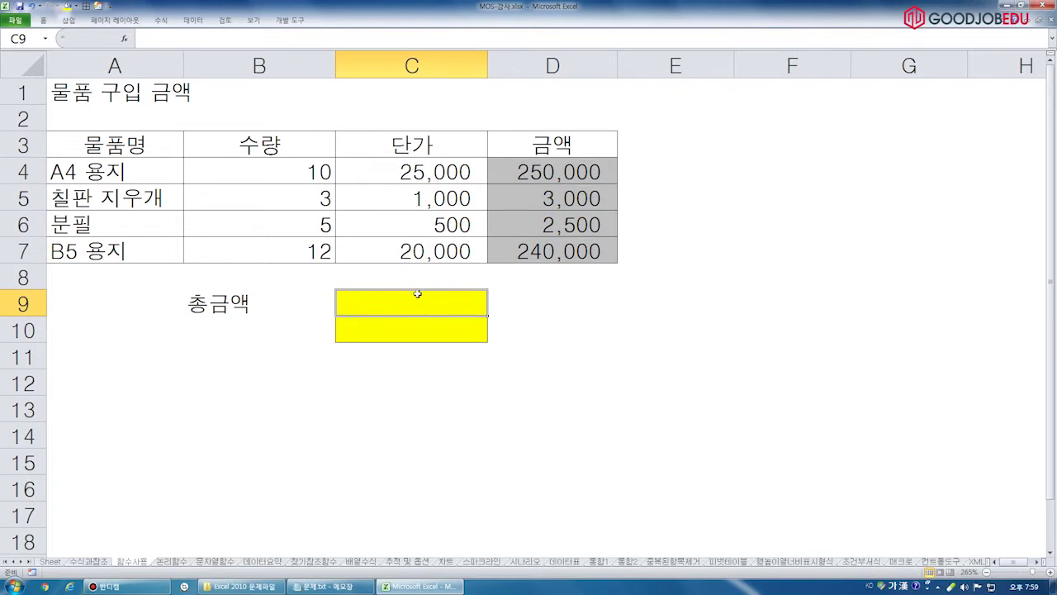
Enter =D4+D5+D6+D7 in C9 by clicking each amount cell.
type("=")
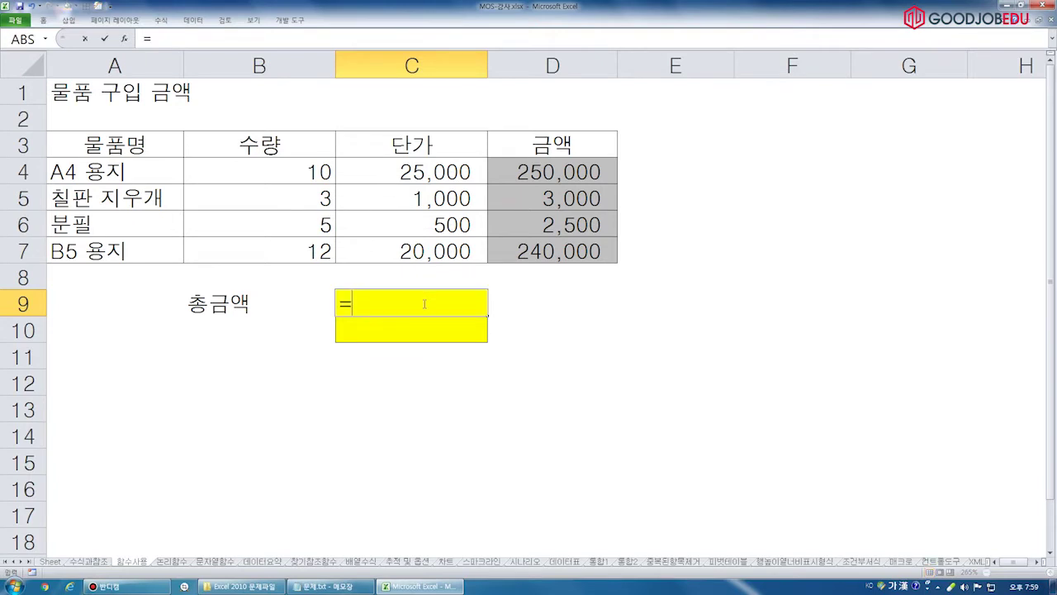
left_click(570, 172)
type("+")
left_click(562, 198)
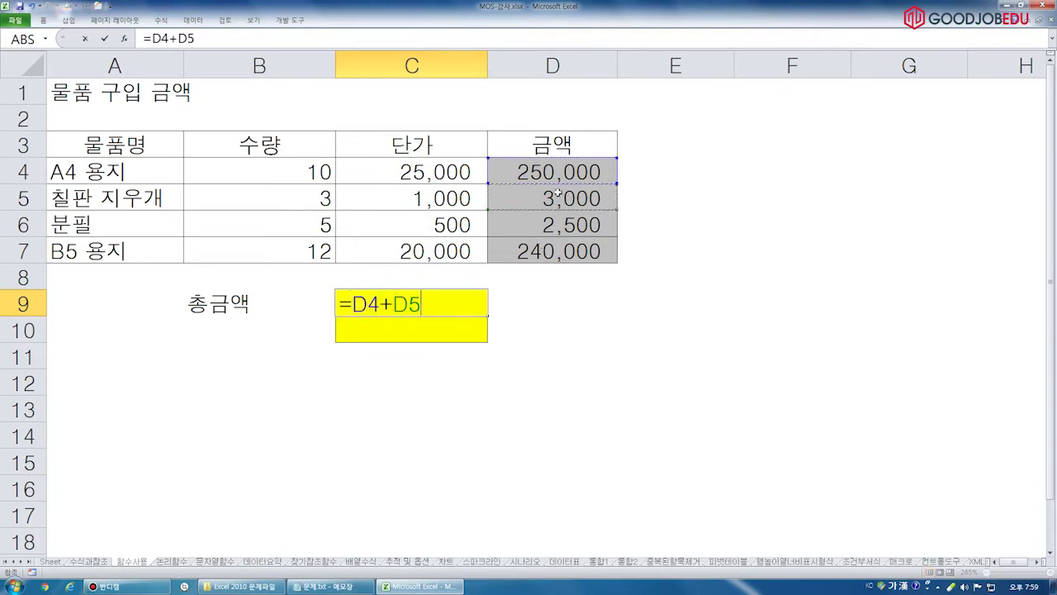
type("+")
left_click(542, 223)
type("+")
left_click(544, 251)
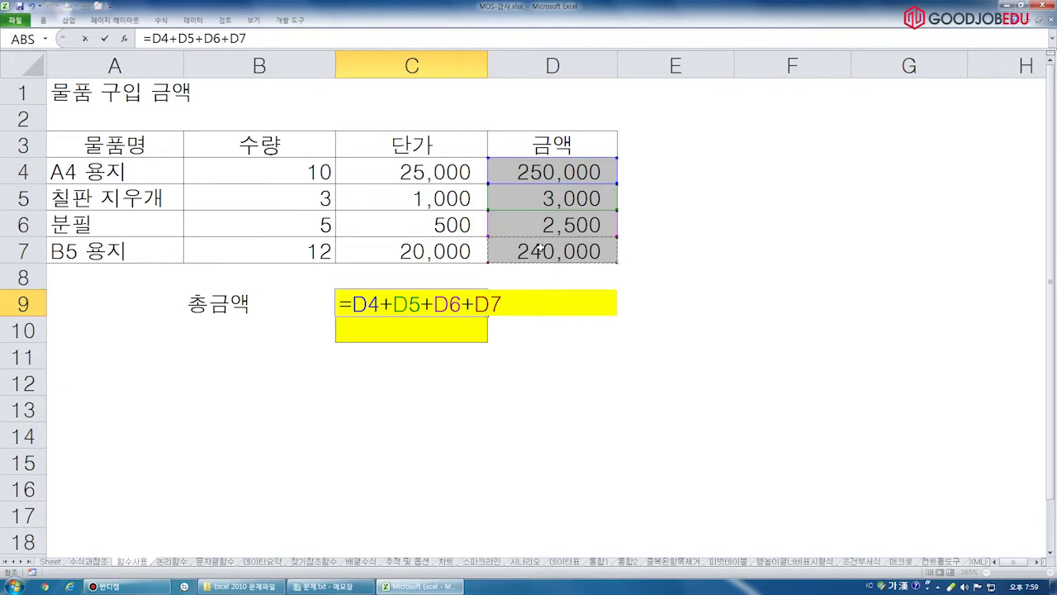
key("Return")
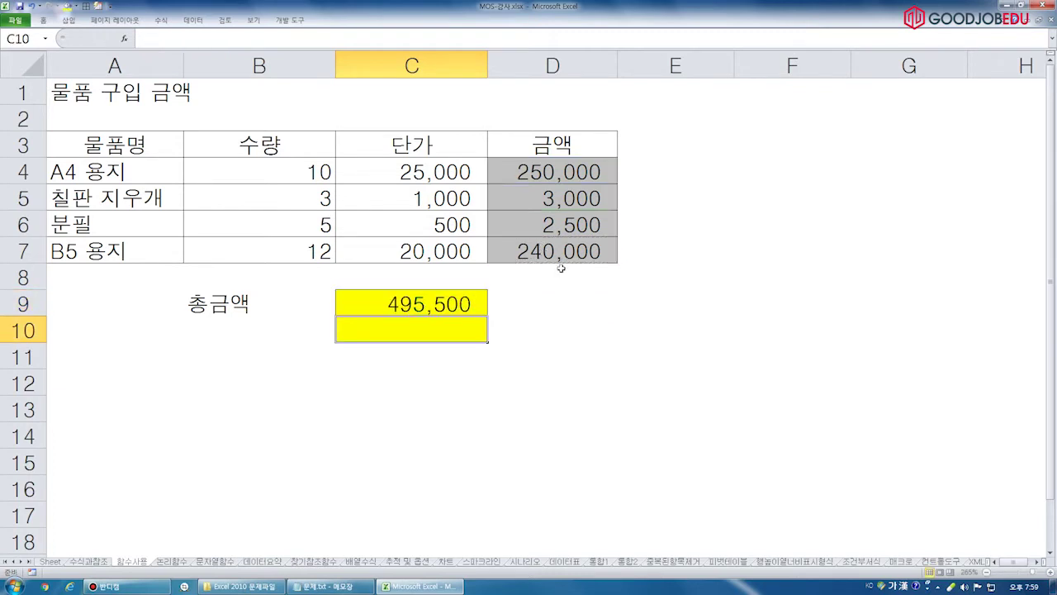
Reopen the C9 formula to review its cell references, then select C10.
left_click(395, 302)
double_click(444, 302)
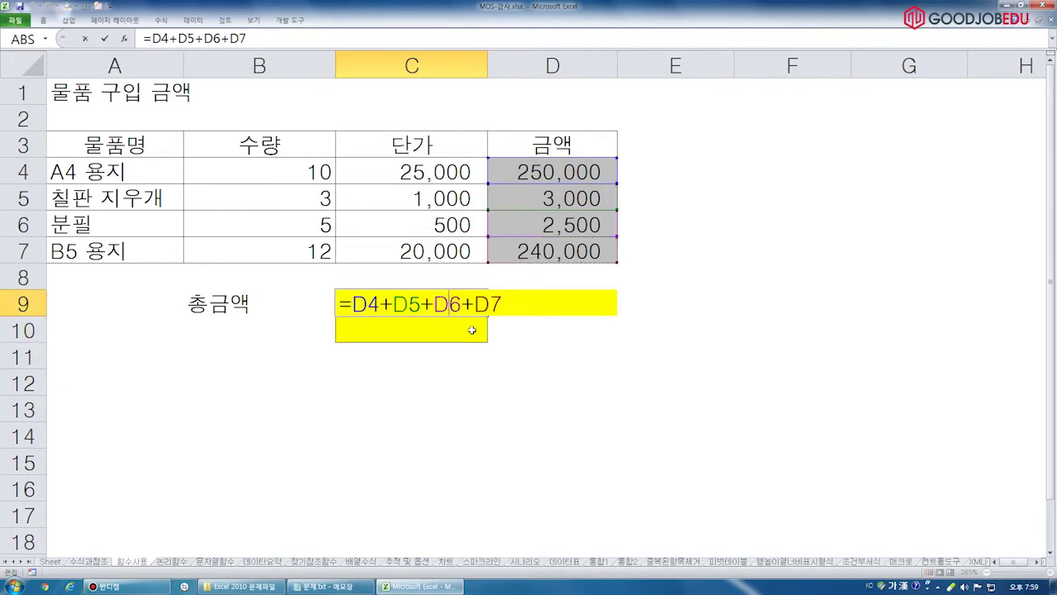
left_click_drag(350, 304, 554, 304)
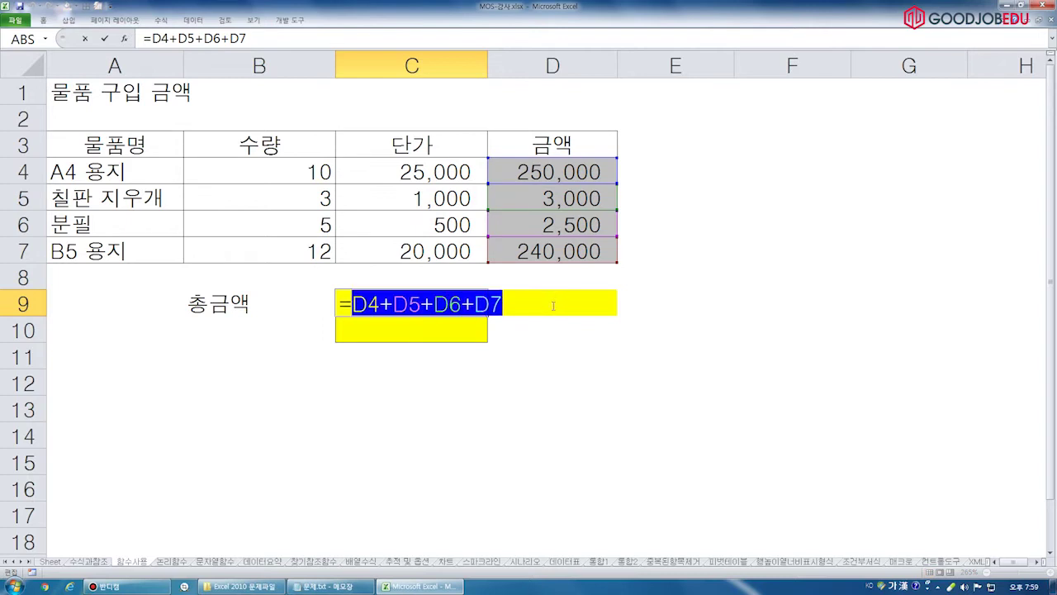
key("Return")
double_click(446, 302)
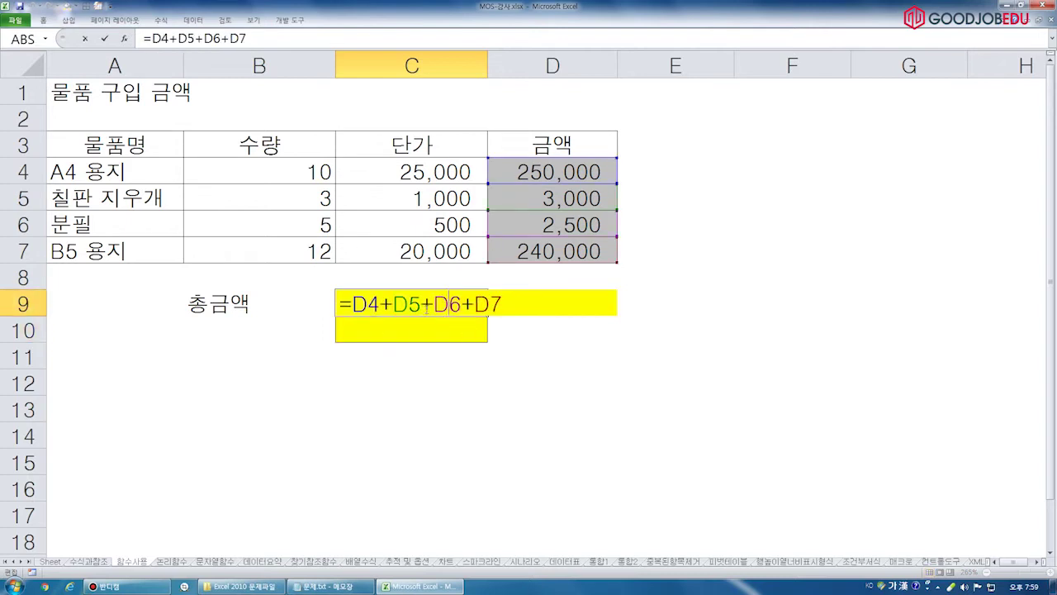
key("Return")
double_click(438, 303)
left_click_drag(352, 304, 557, 305)
key("Return")
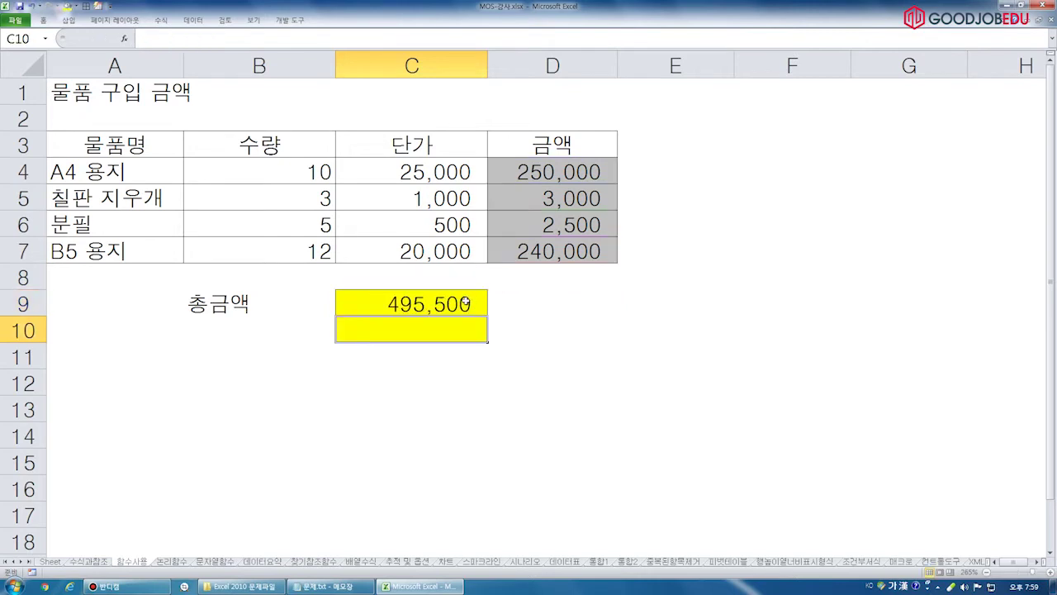
left_click(466, 303)
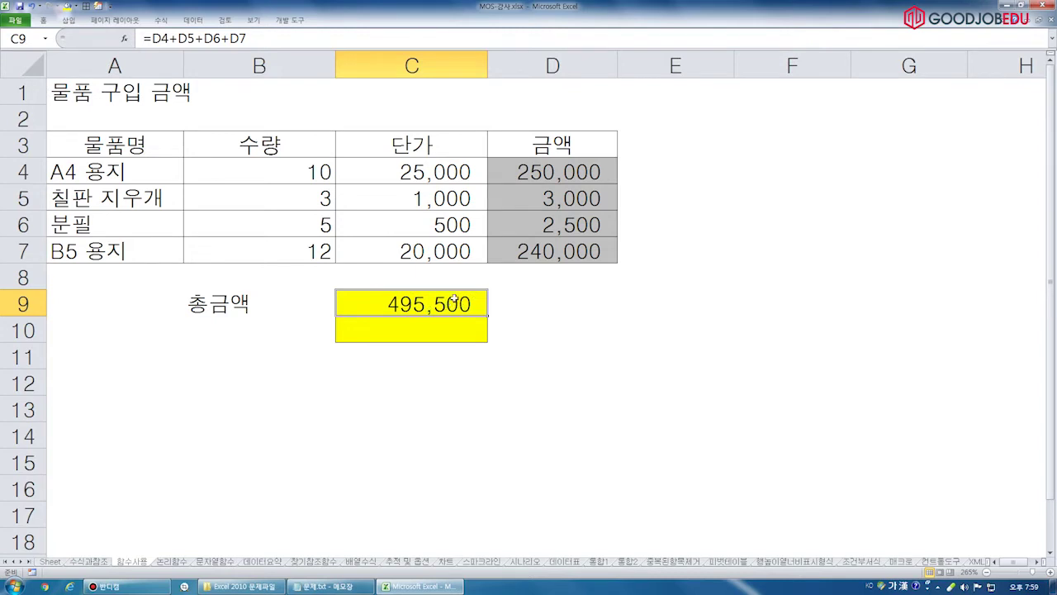
left_click(442, 330)
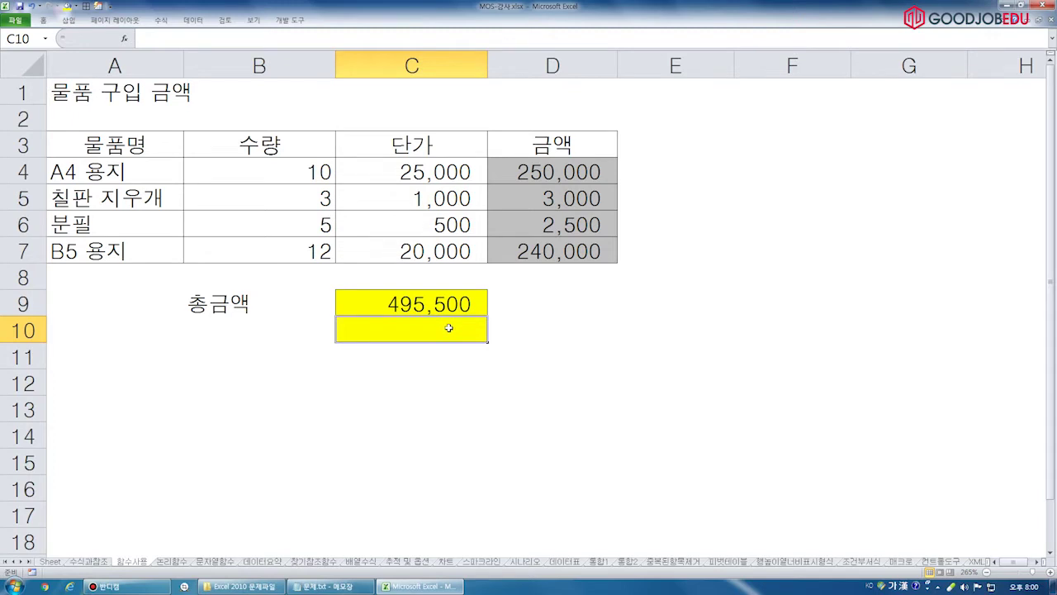
Start =SUM( in C10 with D4, D5, D6 and D7 as separate arguments.
type("=")
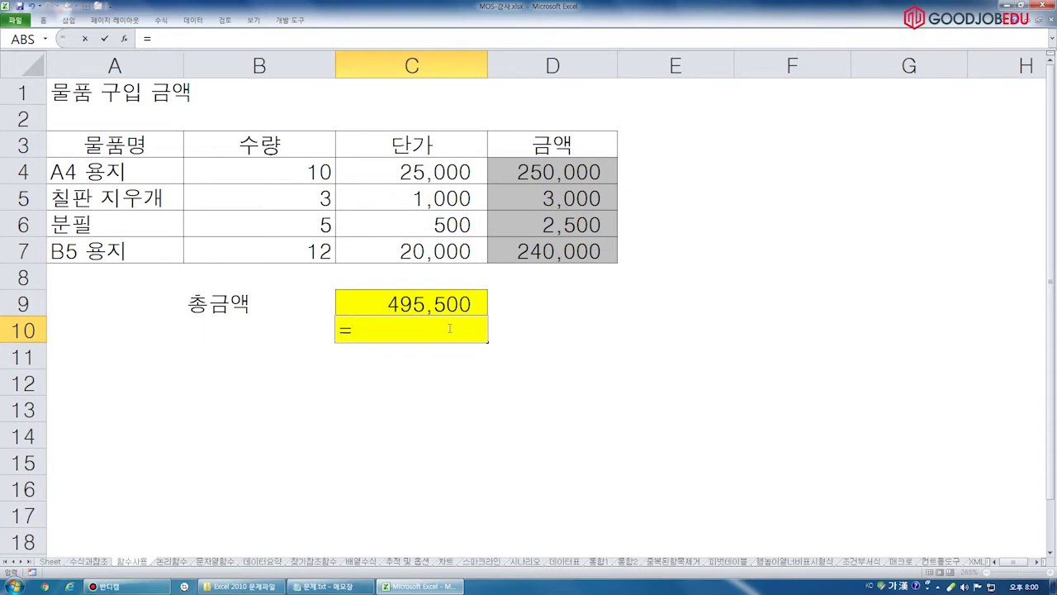
type("ㄴ")
key("BackSpace")
key("Hangul")
type("sum")
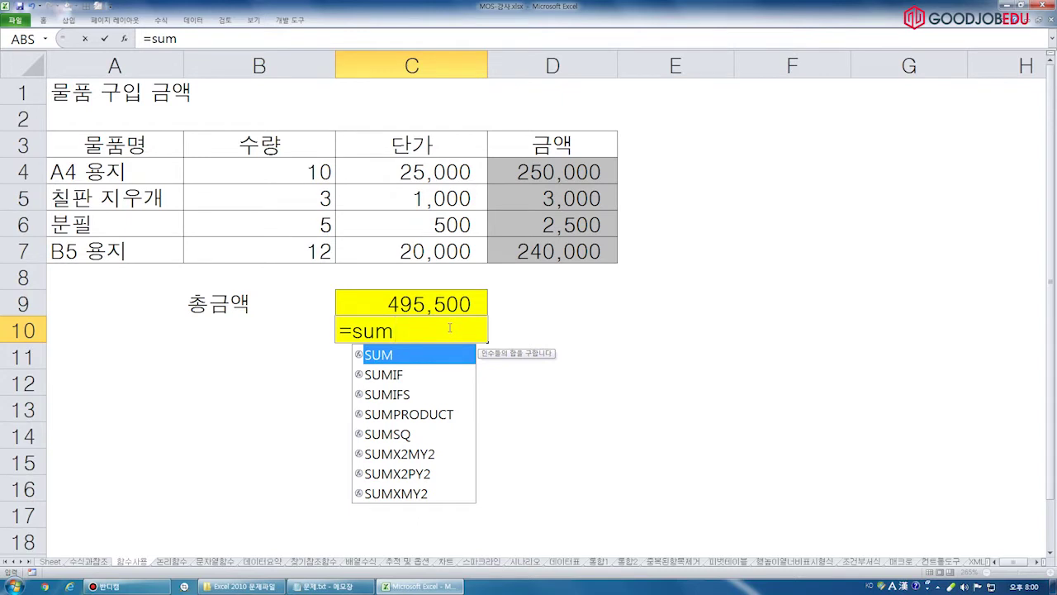
type("(")
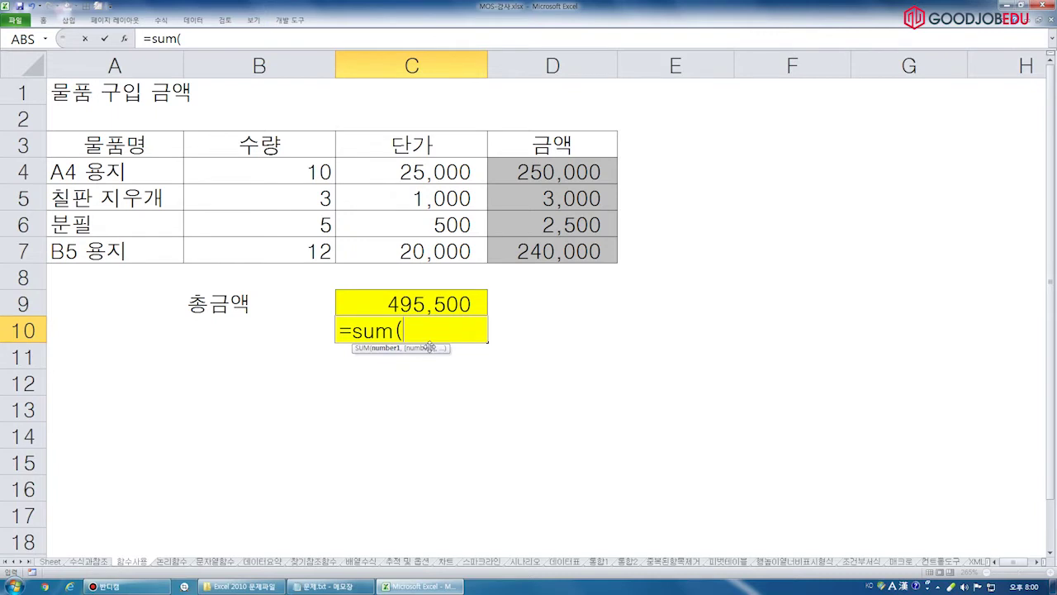
left_click(552, 170)
type(",")
left_click(551, 205)
type(",")
left_click(551, 237)
type(",")
left_click(535, 254)
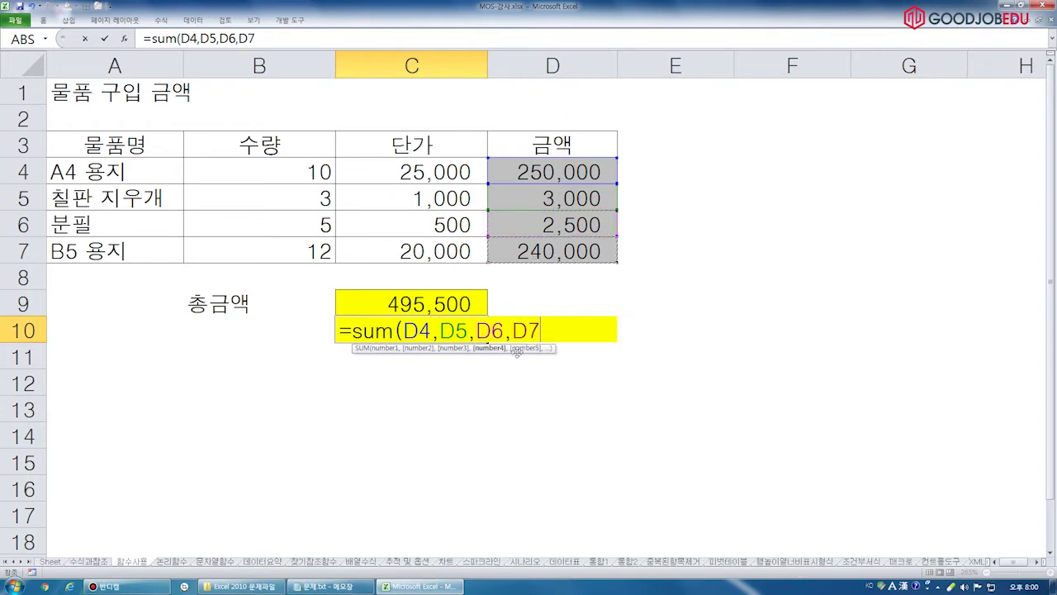
Replace the separate arguments with the range D4:D7 and commit =SUM(D4:D7).
left_click_drag(405, 330, 590, 326)
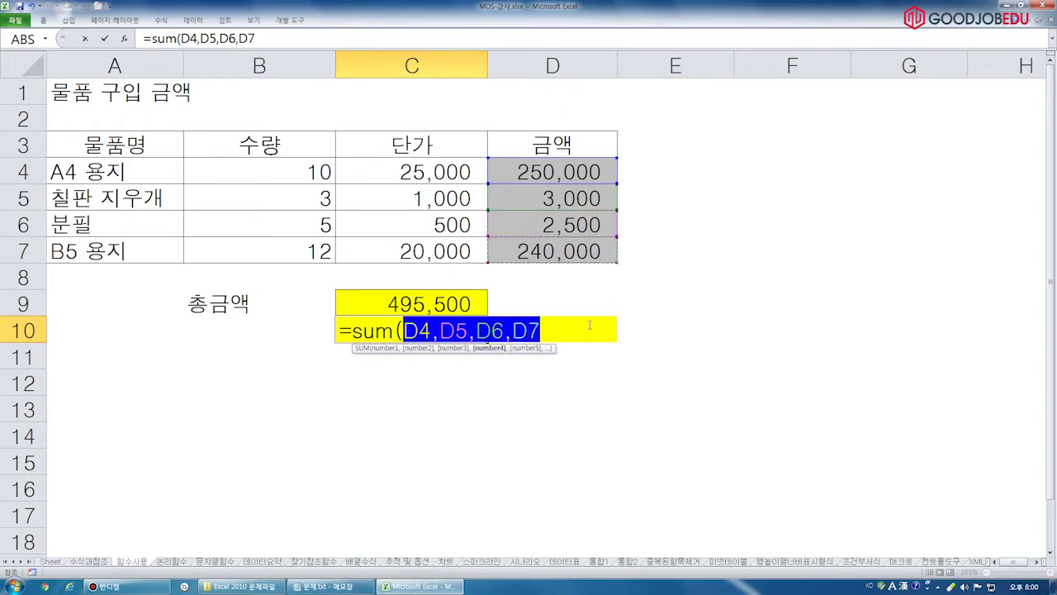
key("BackSpace")
left_click_drag(566, 174, 569, 249)
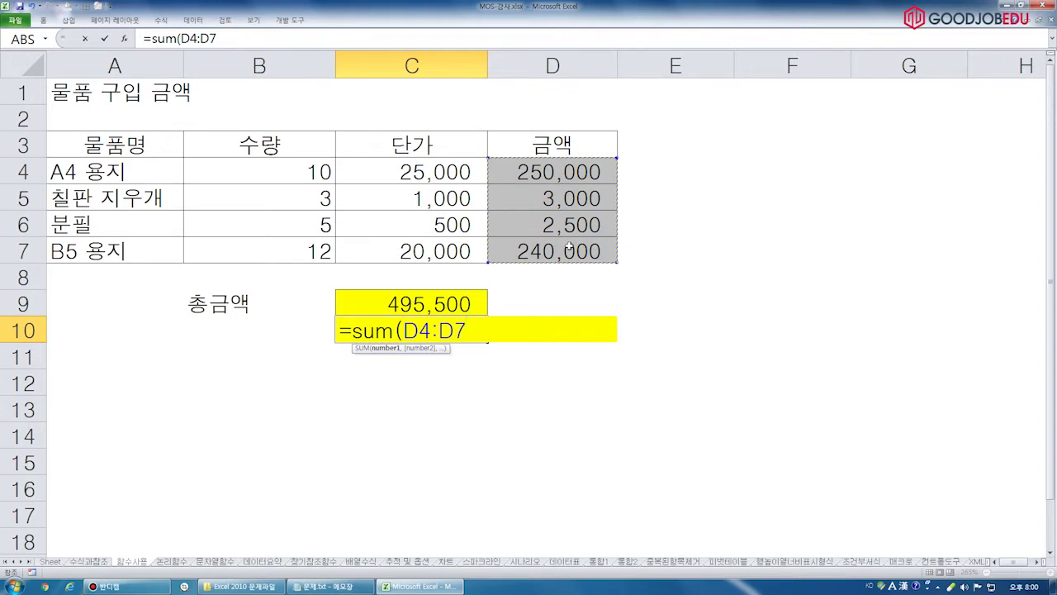
type(")")
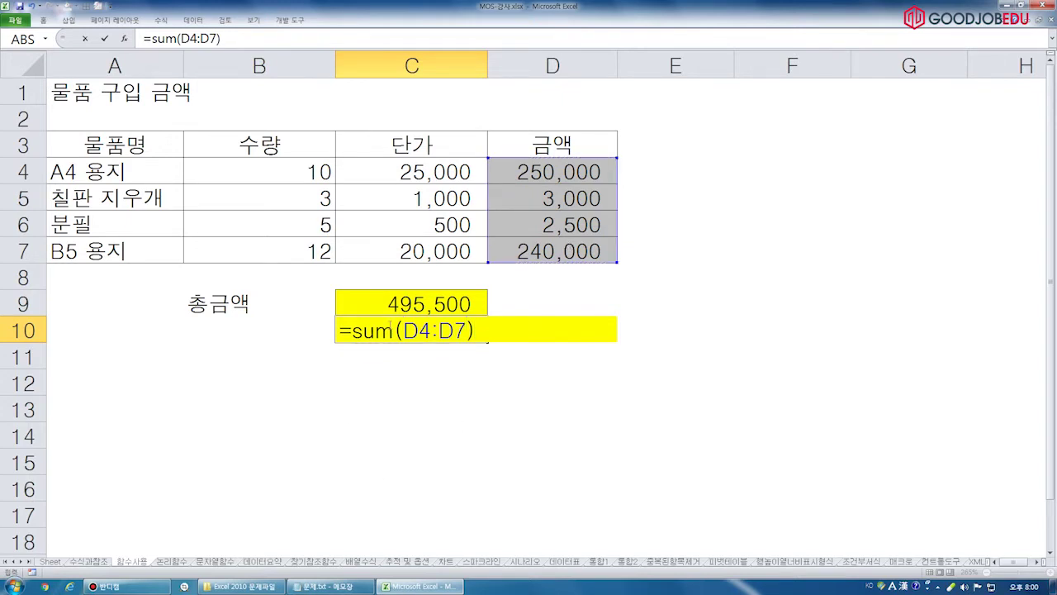
key("Return")
left_click(426, 334)
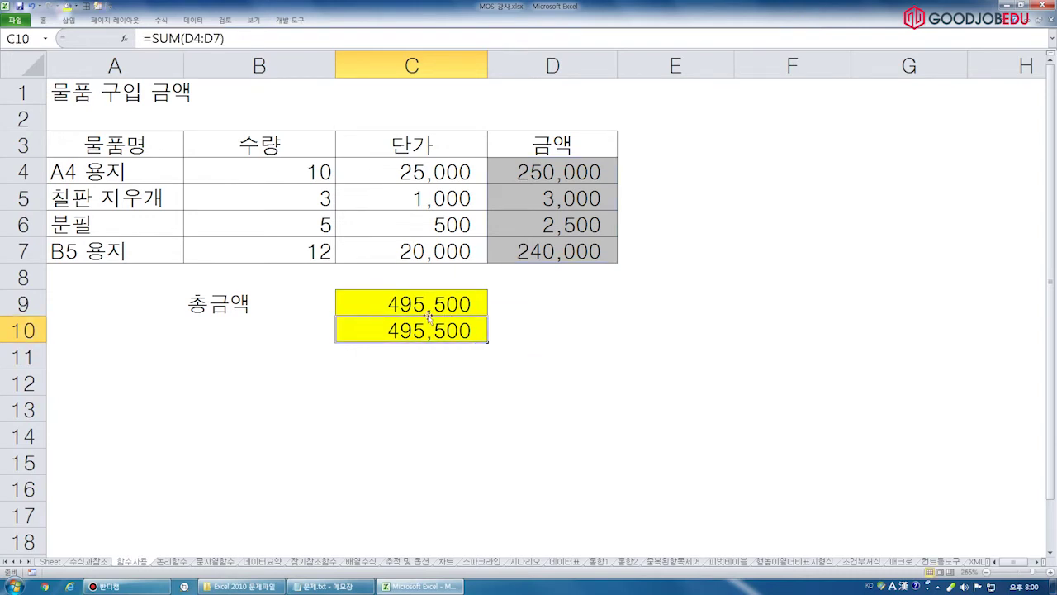
Compare the C9 and C10 total formulas in edit mode, leaving =SUM(D4:D7) unchanged.
double_click(385, 333)
left_click_drag(407, 331, 472, 330)
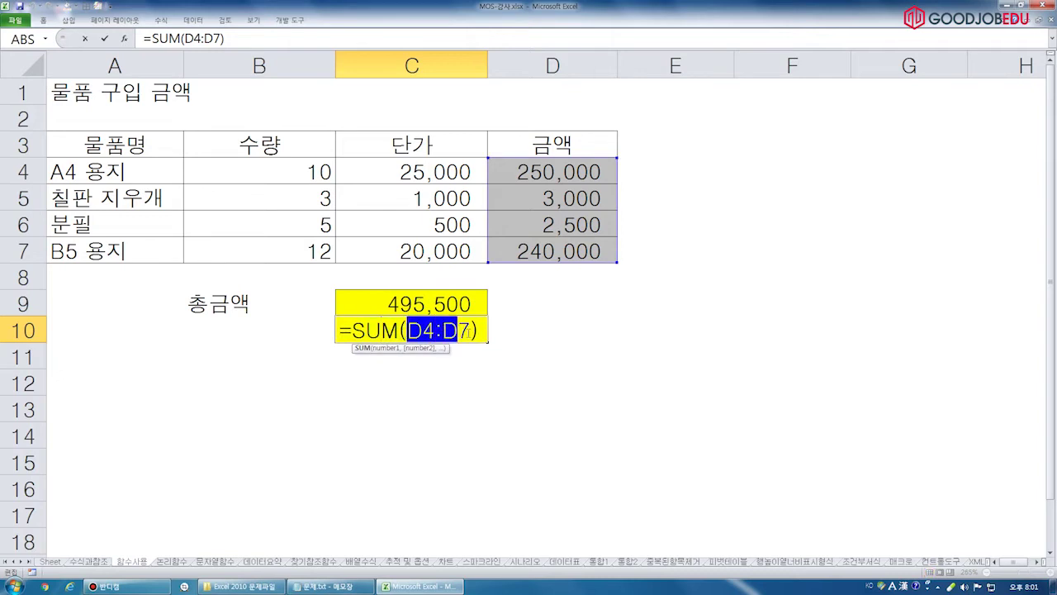
key("Escape")
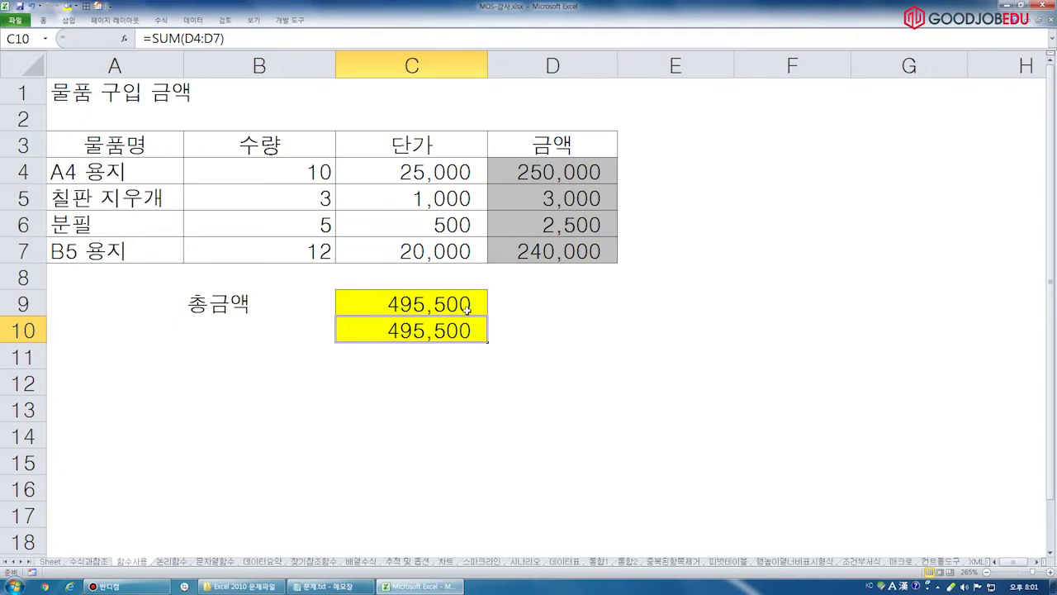
double_click(436, 331)
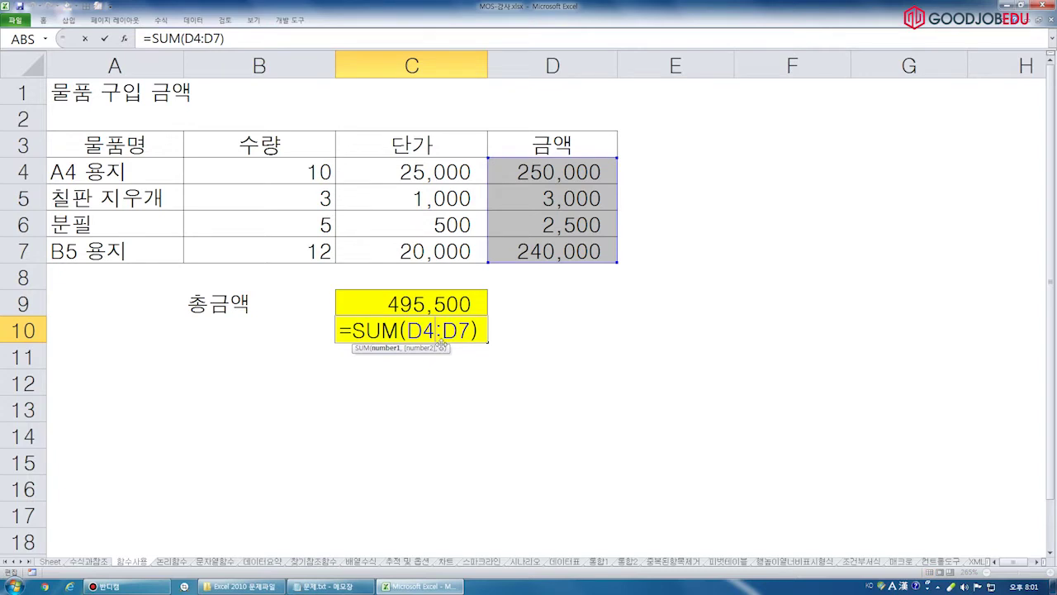
key("Escape")
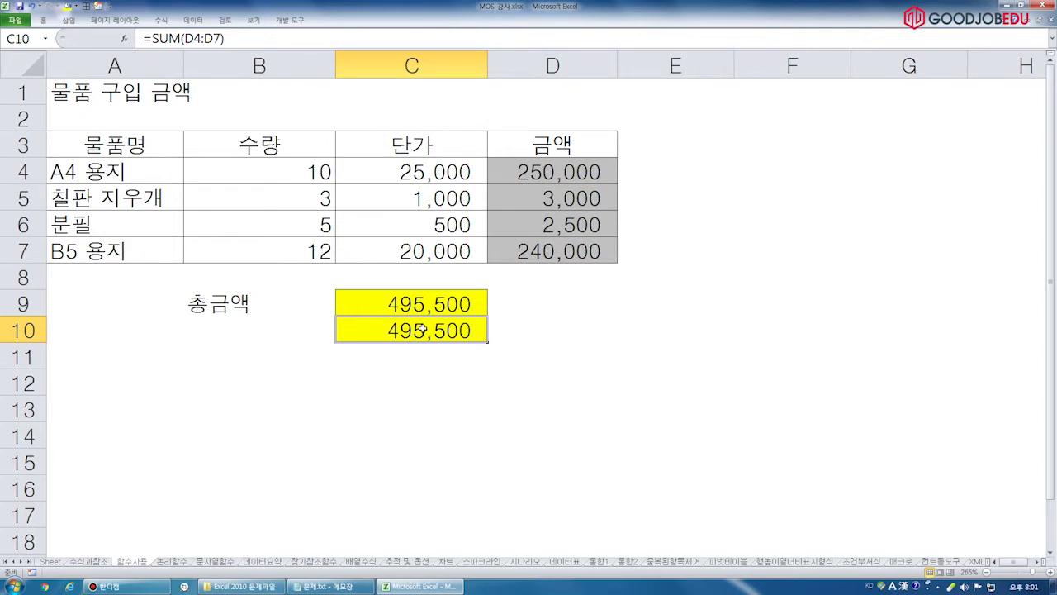
left_click(422, 304)
double_click(421, 304)
key("Escape")
double_click(438, 330)
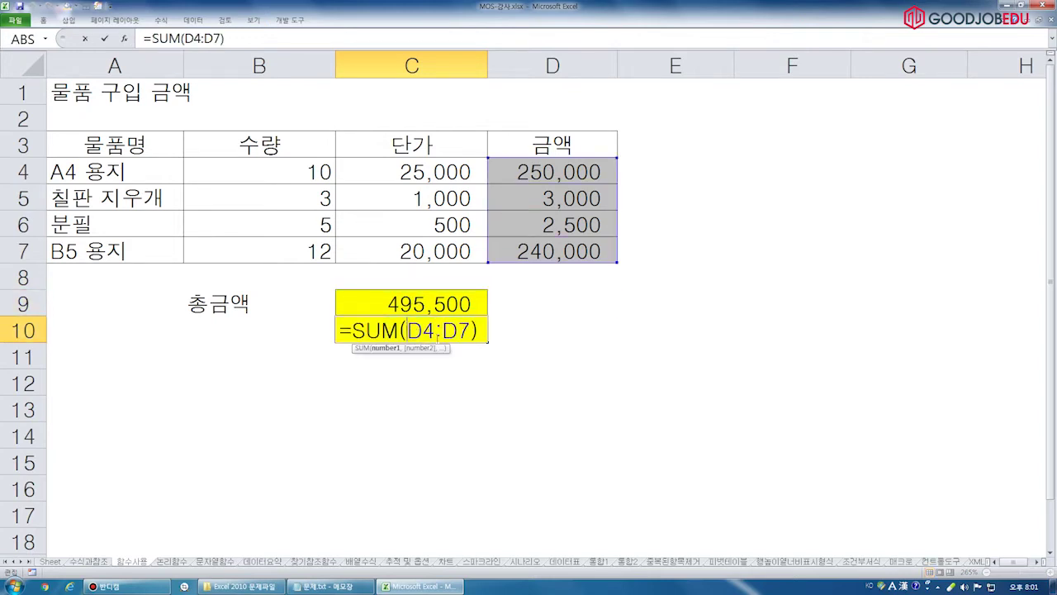
left_click_drag(352, 331, 499, 322)
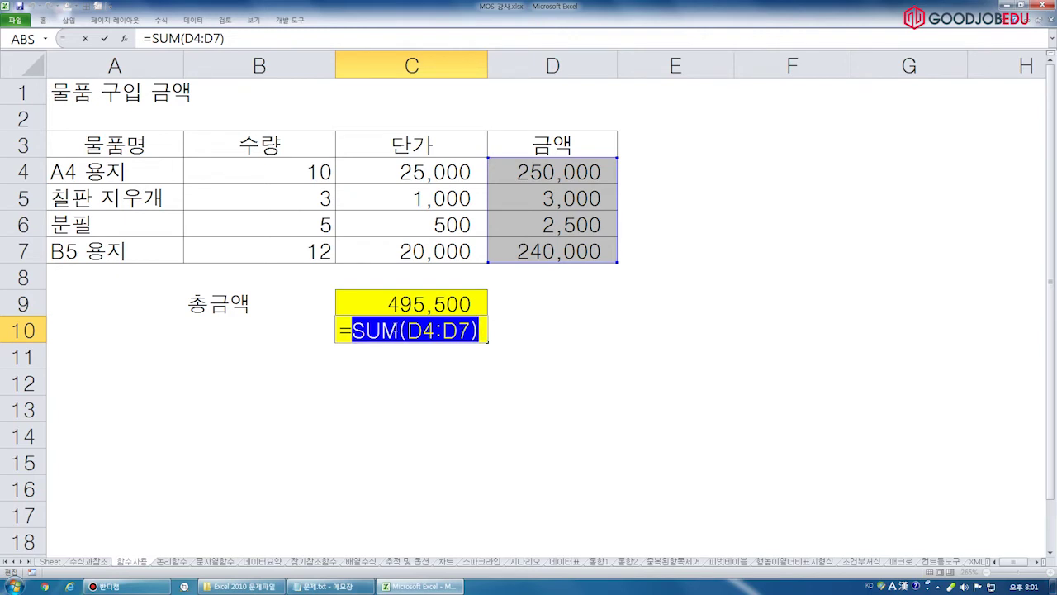
left_click_drag(342, 331, 504, 331)
key("Escape")
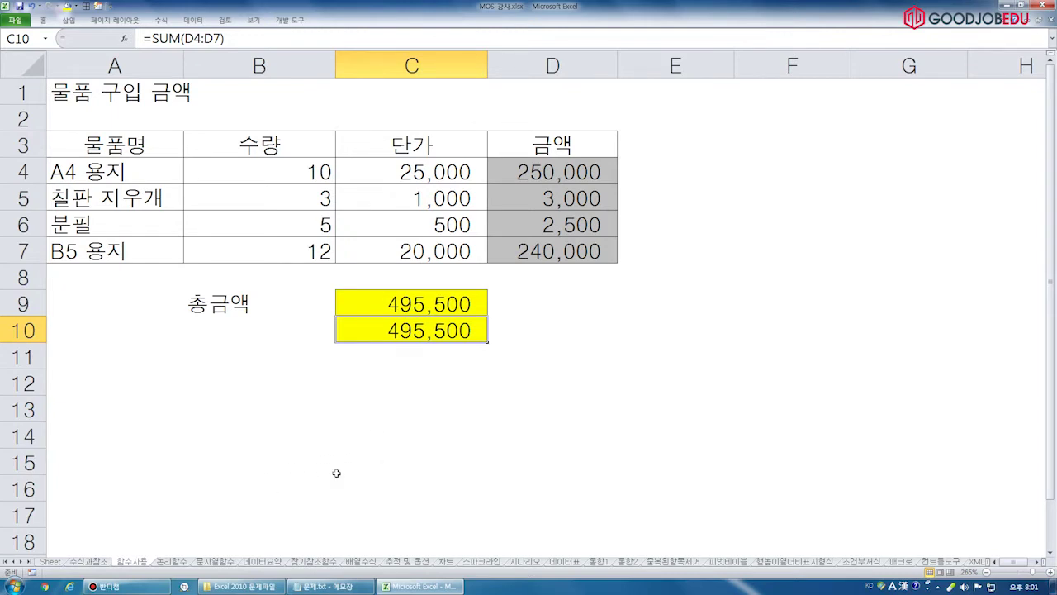
Switch to the 논리함수 sheet and select B9 for the 합격여부 result.
left_click(175, 563)
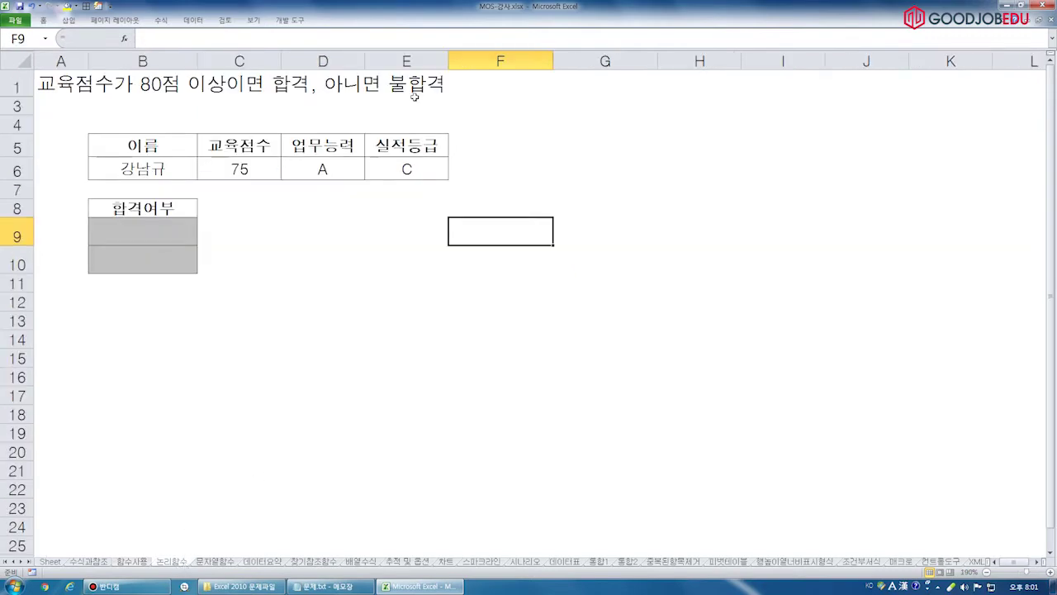
left_click(52, 87)
scroll(85, 121, "up", 5, "ctrl")
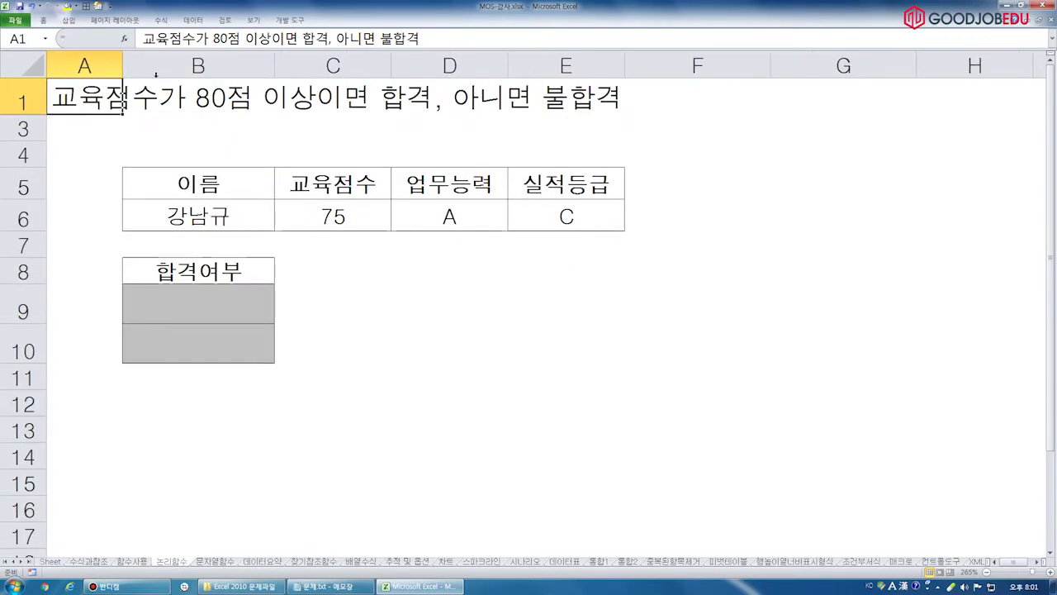
left_click(191, 315)
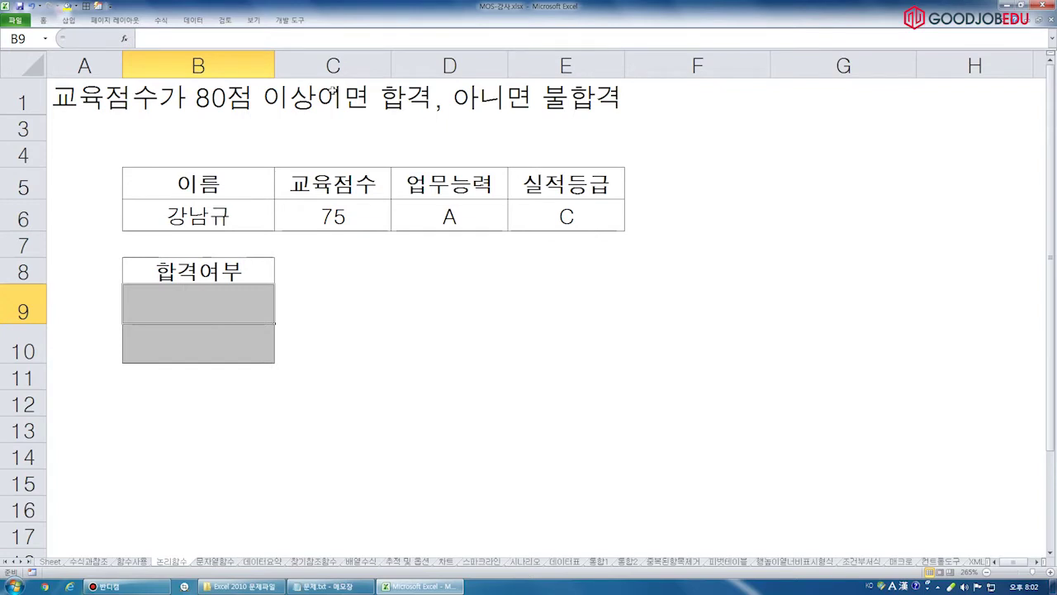
Insert the IF function into B9 from the Formulas tab's Logical list.
left_click(162, 20)
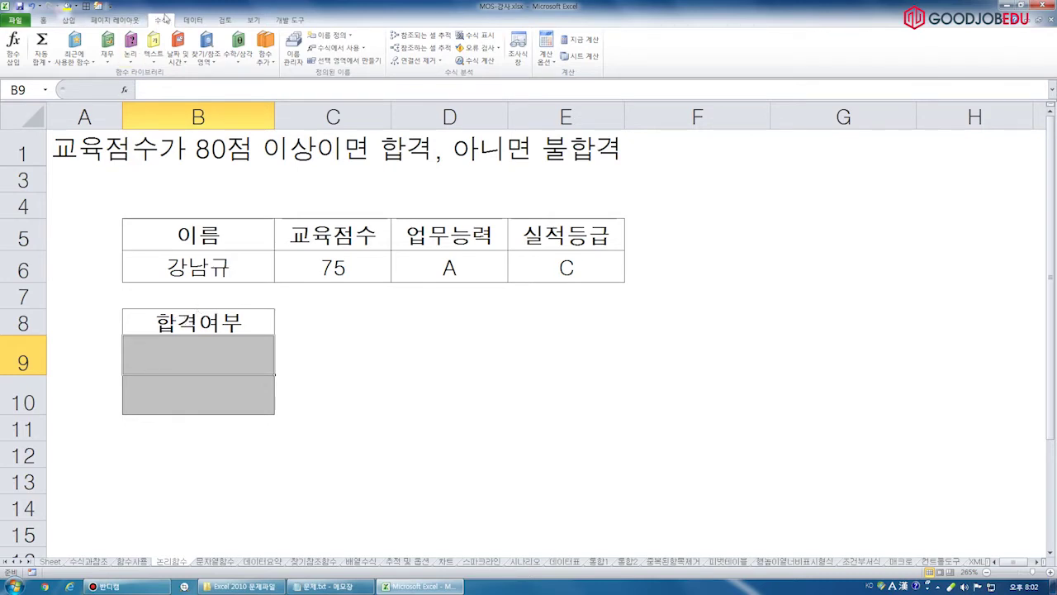
left_click(130, 55)
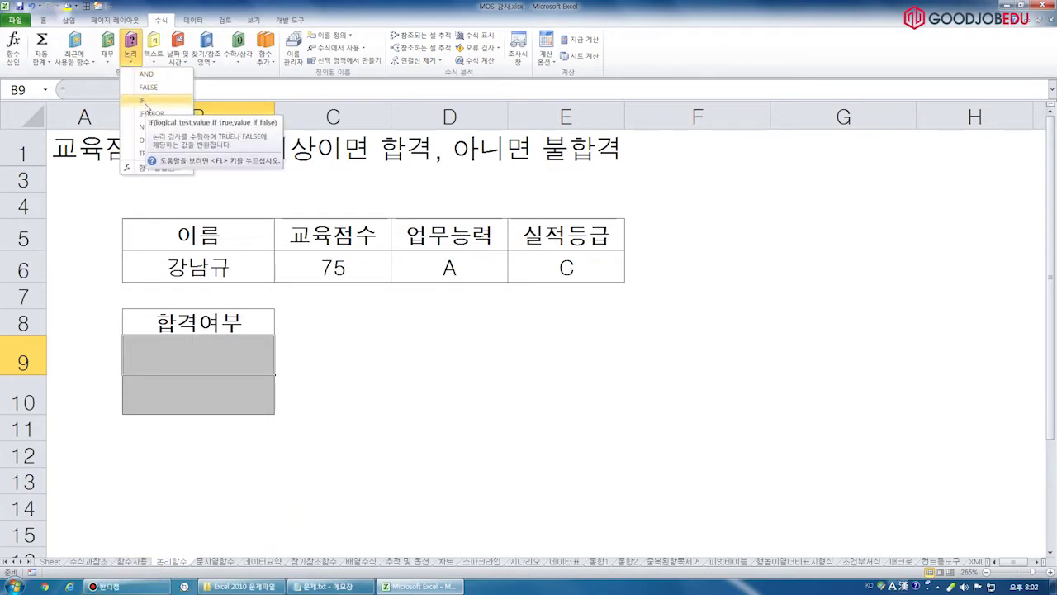
left_click(144, 102)
left_click_drag(501, 155, 451, 313)
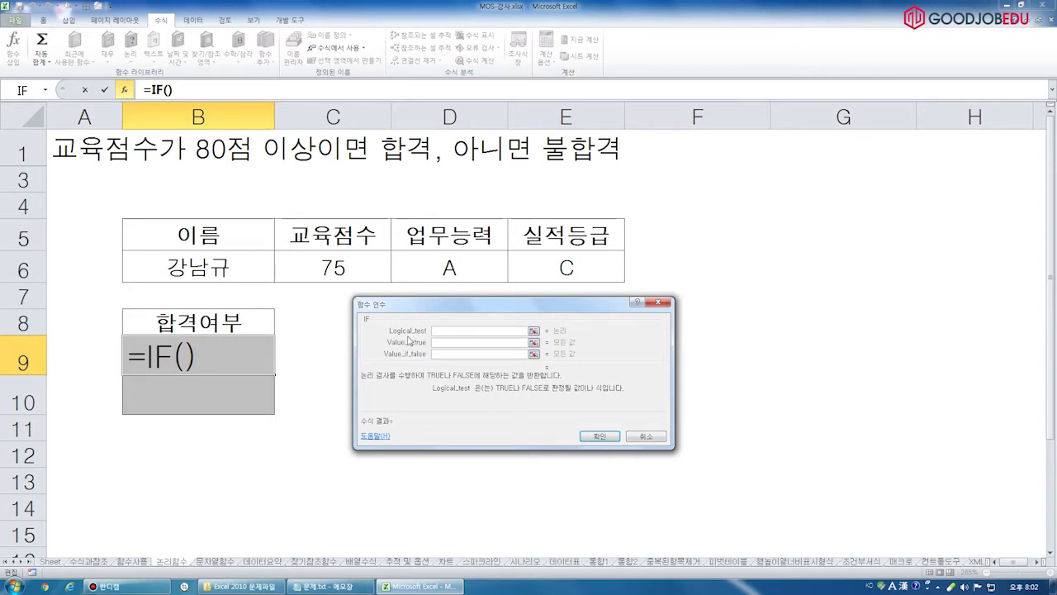
key("Escape")
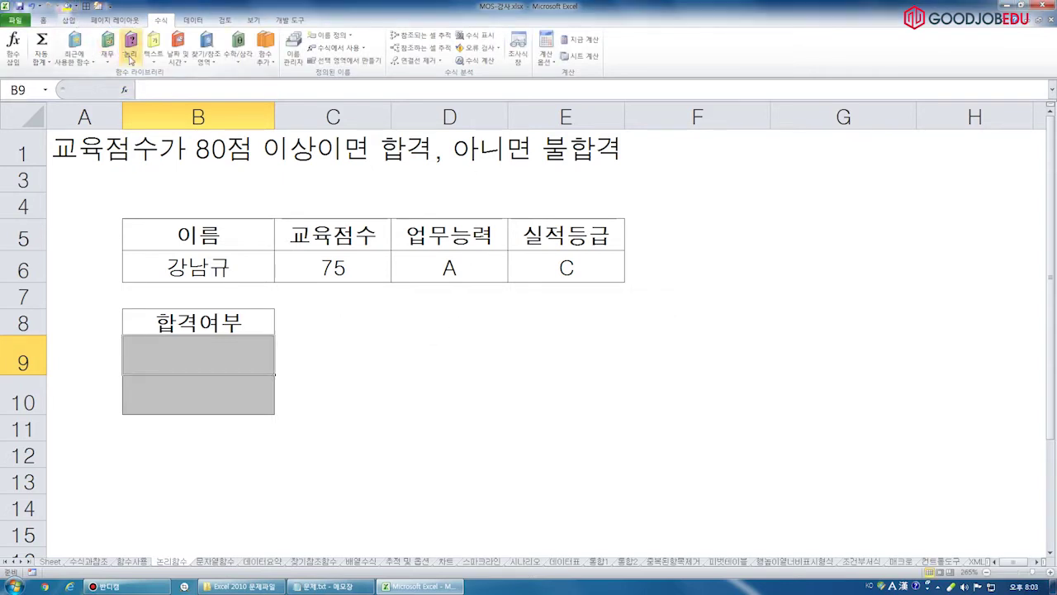
left_click(131, 59)
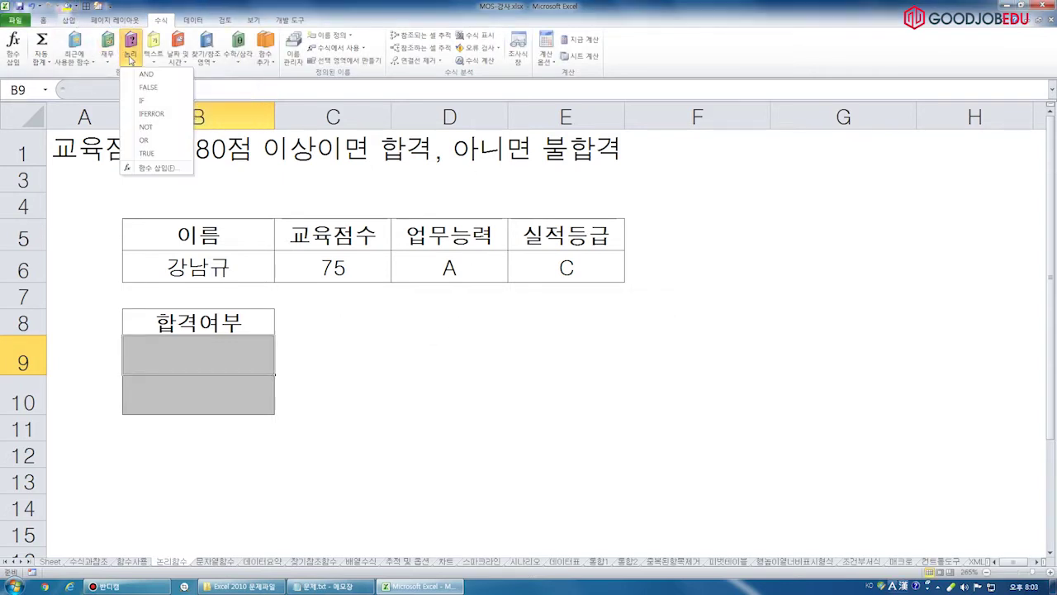
left_click(149, 101)
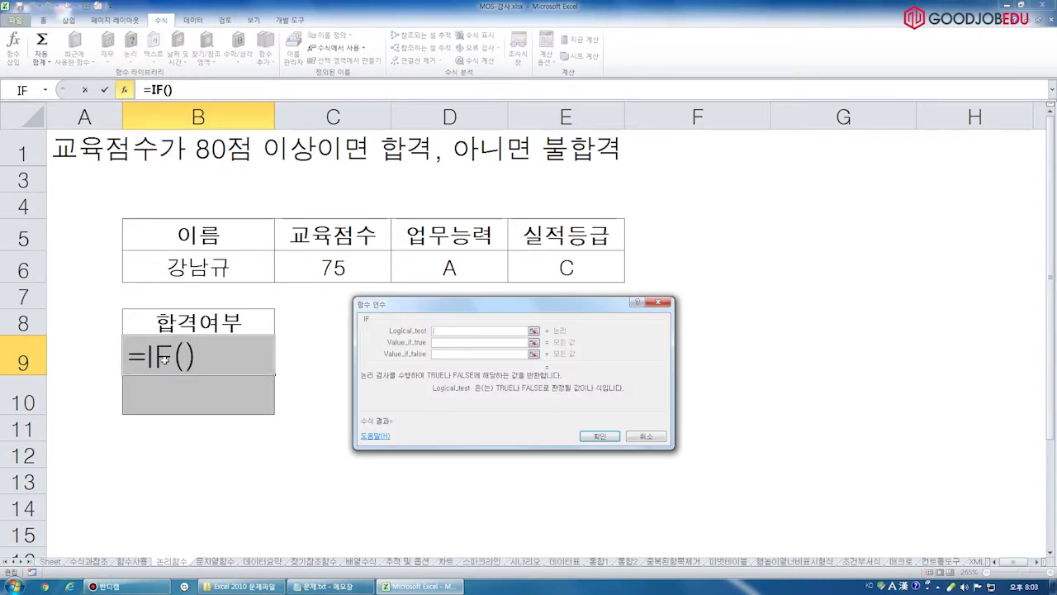
Annotate the IF arguments with an ink note 조건식, then enter >=80 as the logical test.
left_click_drag(122, 370, 143, 369)
left_click_drag(172, 378, 182, 406)
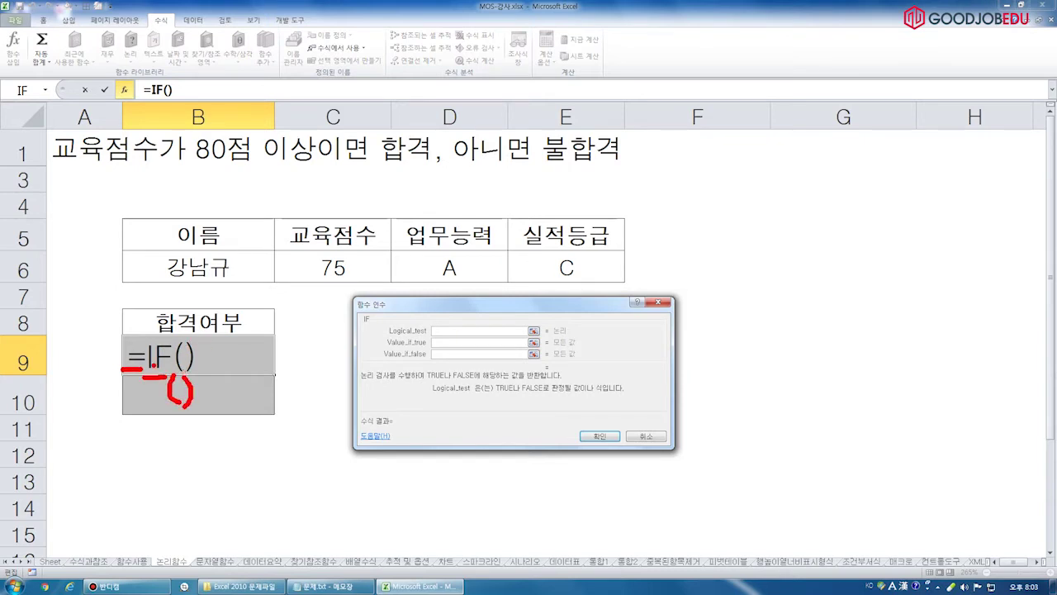
key("Escape")
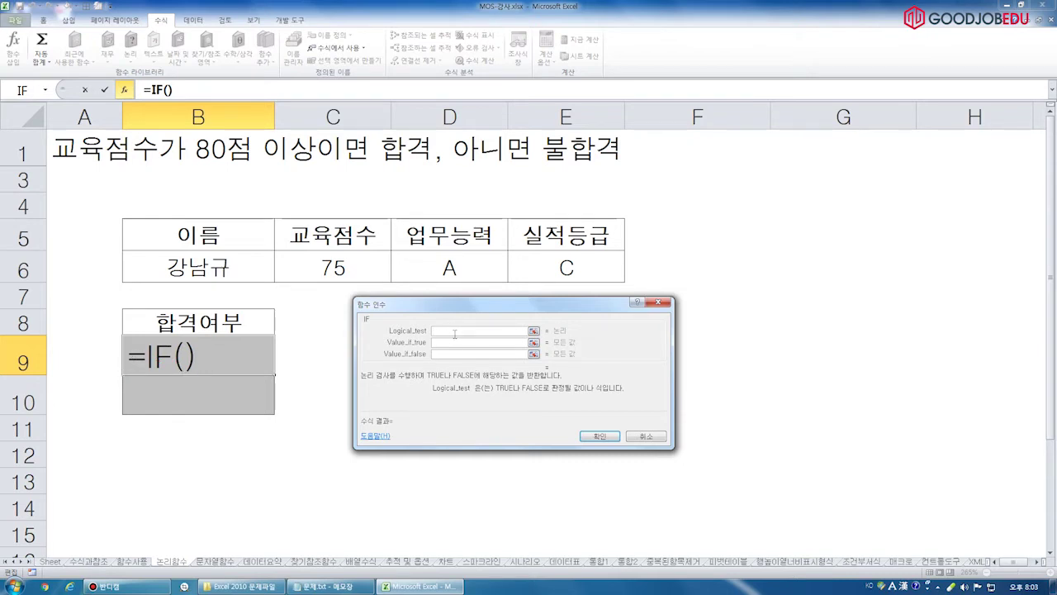
left_click_drag(462, 316, 451, 323)
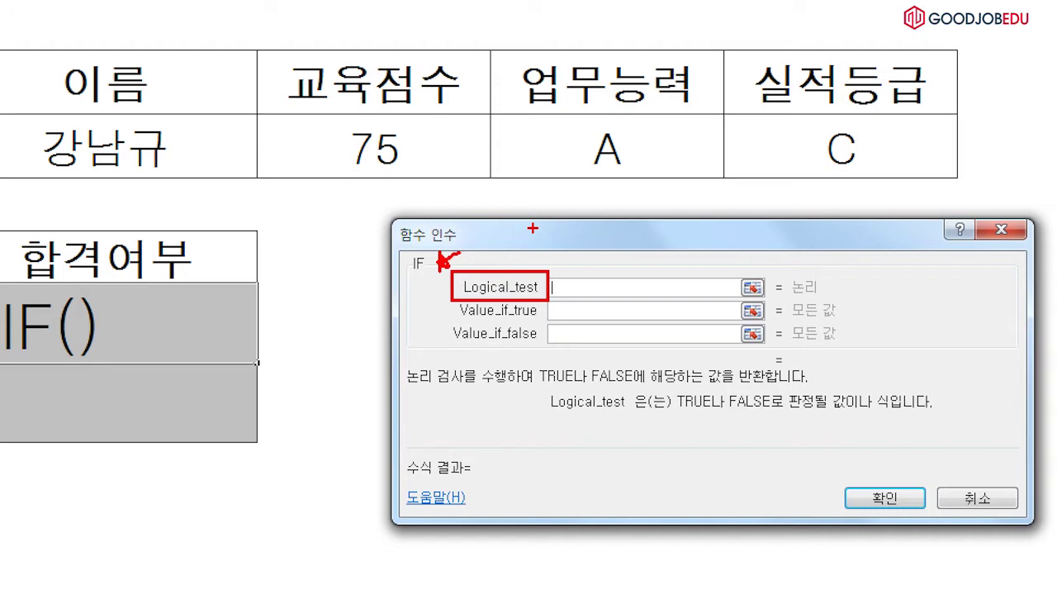
mouse_move(532, 202)
left_mouse_down()
mouse_move(584, 231)
mouse_move(565, 259)
mouse_move(593, 260)
left_mouse_up()
mouse_move(582, 219)
left_mouse_down()
mouse_move(606, 248)
mouse_move(630, 237)
mouse_move(634, 275)
left_mouse_up()
mouse_move(653, 213)
left_mouse_down()
mouse_move(642, 248)
mouse_move(659, 241)
left_mouse_up()
left_click_drag(678, 204, 686, 283)
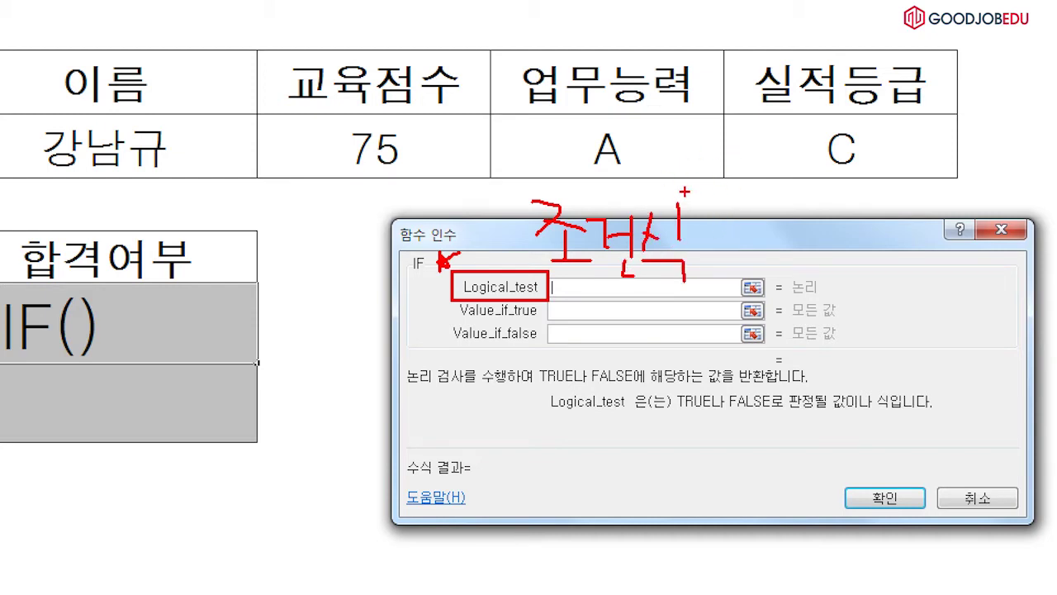
key("Escape")
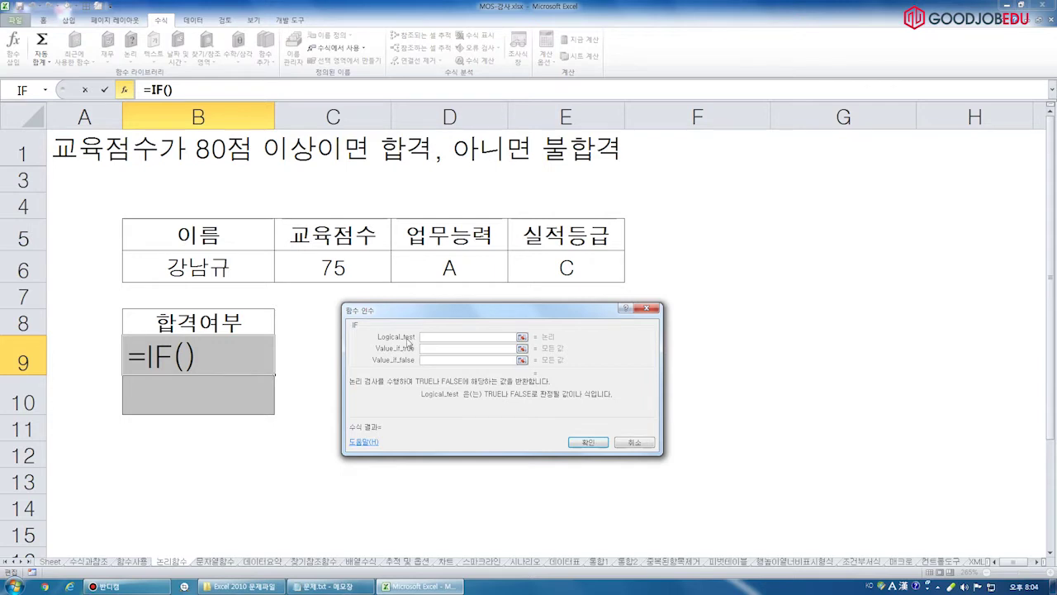
type(">=80")
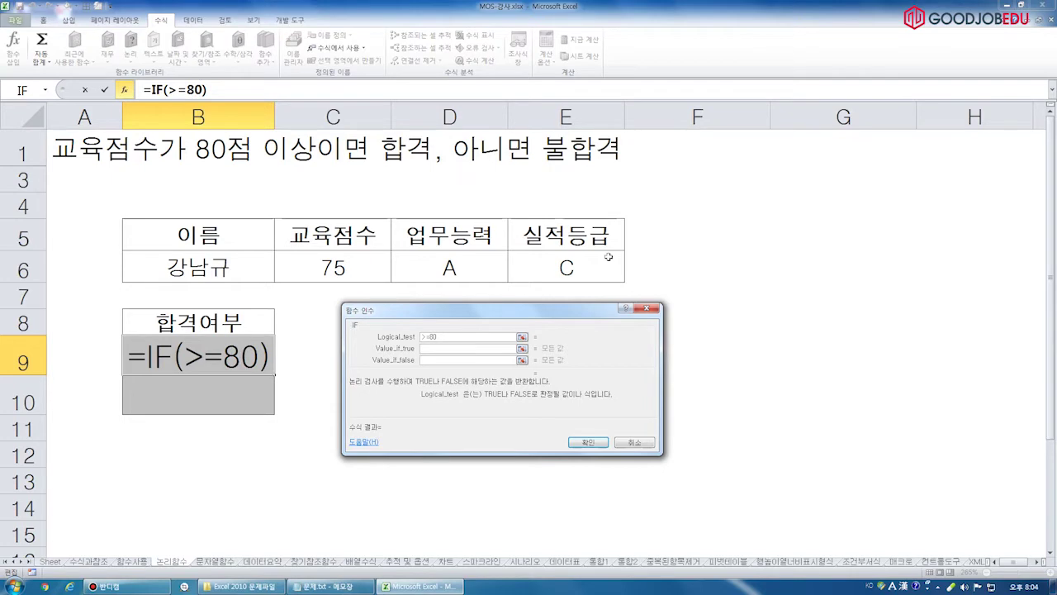
Sketch pen notes A=B, A>=B and A>B explaining comparison conditions.
left_click(476, 347)
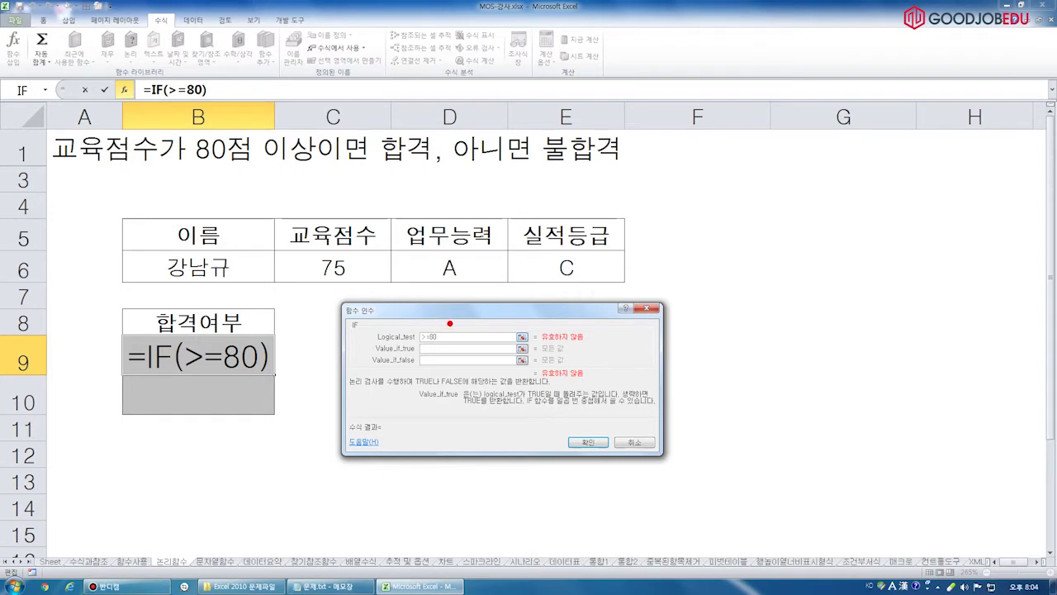
mouse_move(669, 211)
left_mouse_down()
mouse_move(717, 197)
mouse_move(703, 175)
mouse_move(772, 162)
mouse_move(801, 196)
left_mouse_up()
left_click_drag(801, 149, 818, 197)
mouse_move(679, 233)
left_mouse_down()
mouse_move(679, 278)
mouse_move(713, 281)
mouse_move(717, 255)
mouse_move(743, 259)
mouse_move(829, 229)
mouse_move(849, 257)
left_mouse_up()
mouse_move(844, 217)
left_mouse_down()
mouse_move(887, 229)
mouse_move(851, 254)
left_mouse_up()
mouse_move(696, 350)
left_mouse_down()
mouse_move(731, 350)
mouse_move(727, 330)
left_mouse_up()
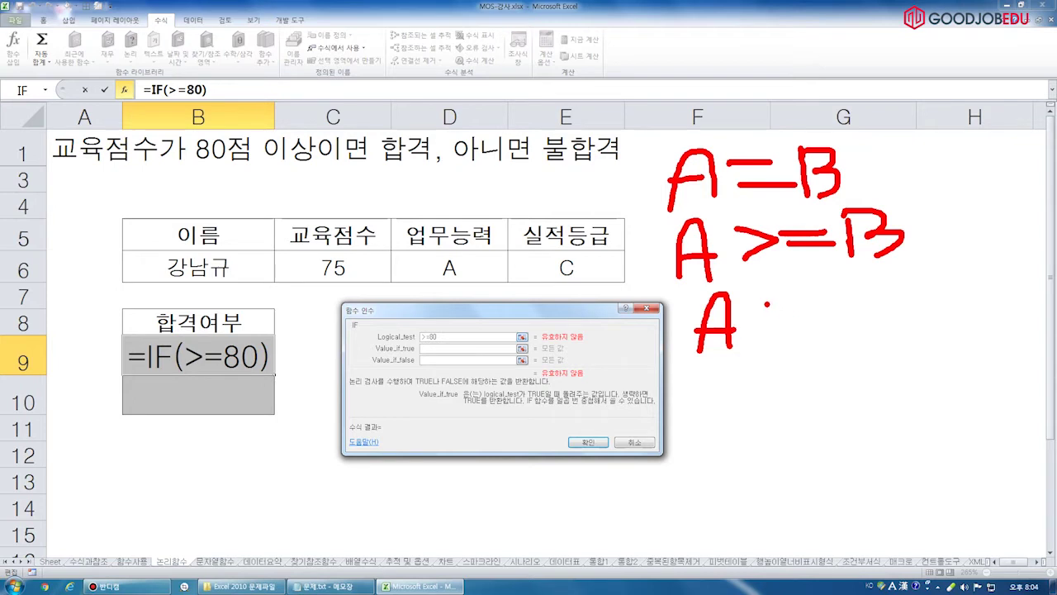
left_click_drag(763, 294, 783, 337)
mouse_move(839, 286)
left_mouse_down()
mouse_move(838, 327)
mouse_move(848, 297)
mouse_move(853, 326)
left_mouse_up()
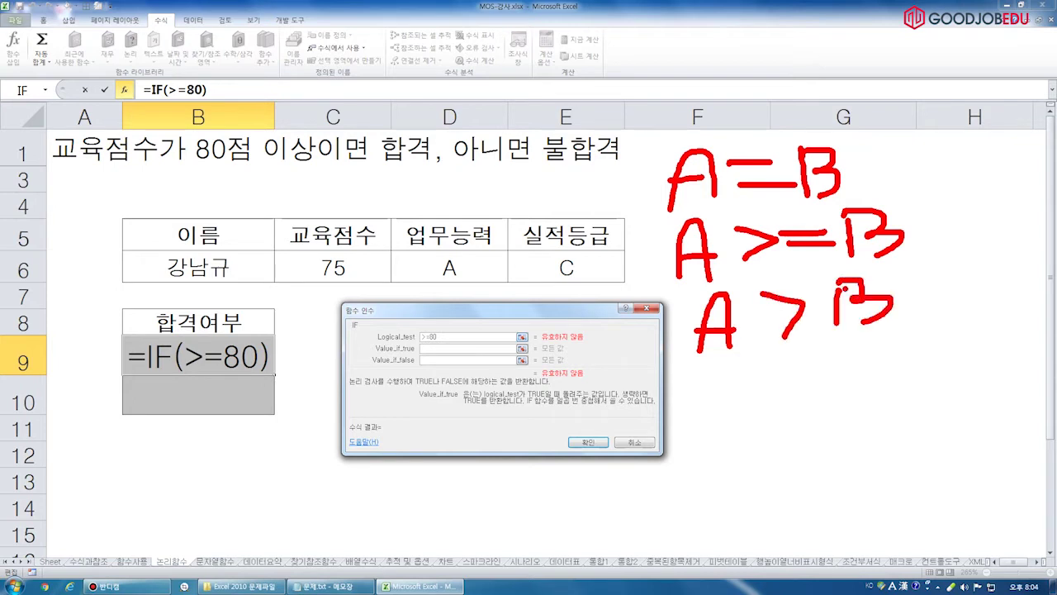
Underline A and B in the notes, clear the ink, and return to the logical test.
left_click_drag(673, 211, 732, 209)
left_click_drag(807, 204, 854, 198)
left_click_drag(689, 287, 737, 282)
left_click_drag(855, 264, 902, 258)
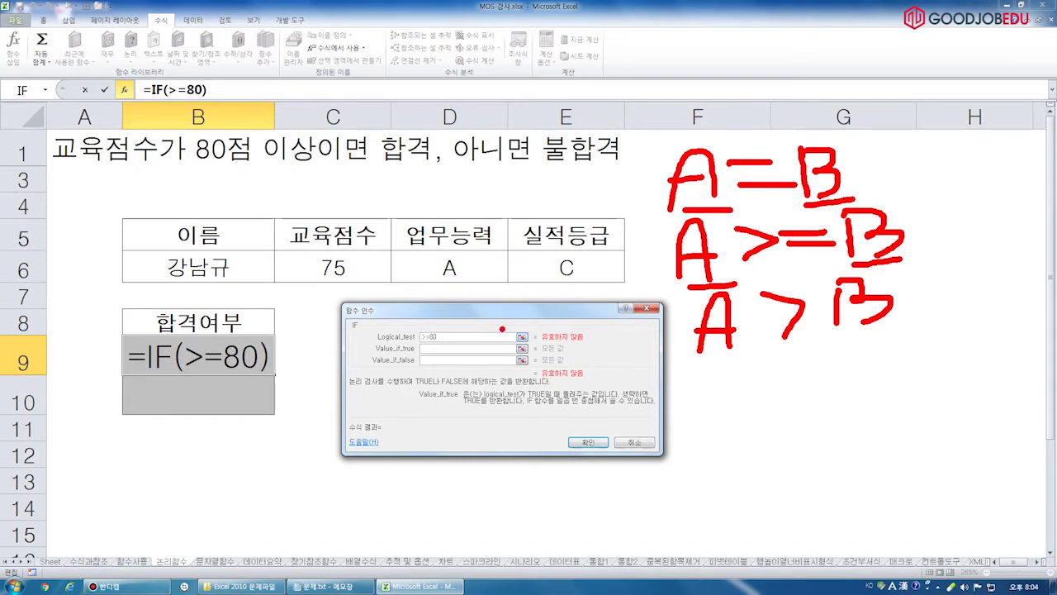
key("Escape")
left_click(423, 337)
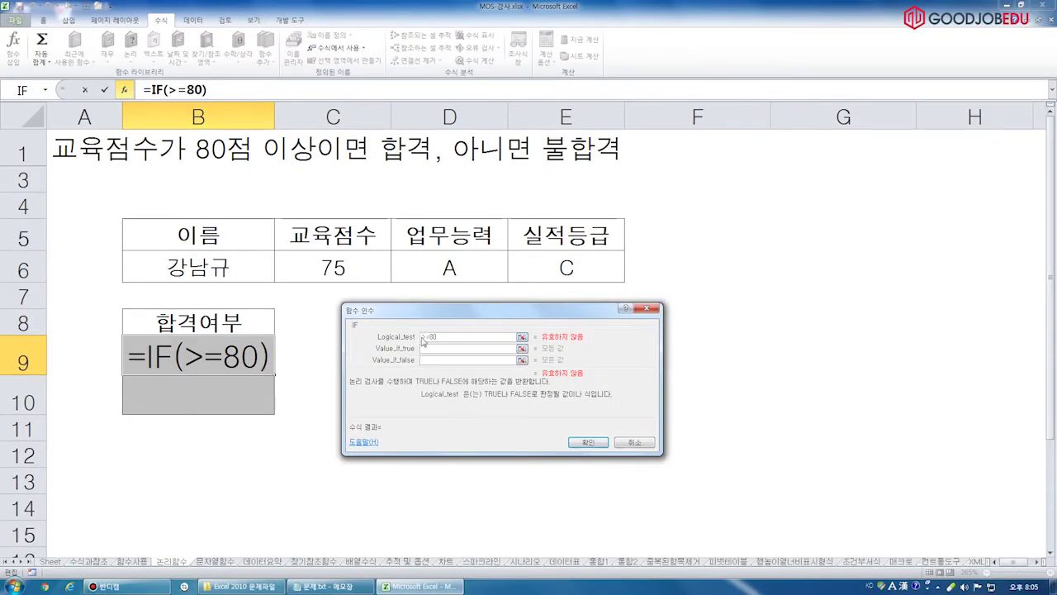
Reference score cell C6 so the logical test reads C6>=80.
left_click(358, 263)
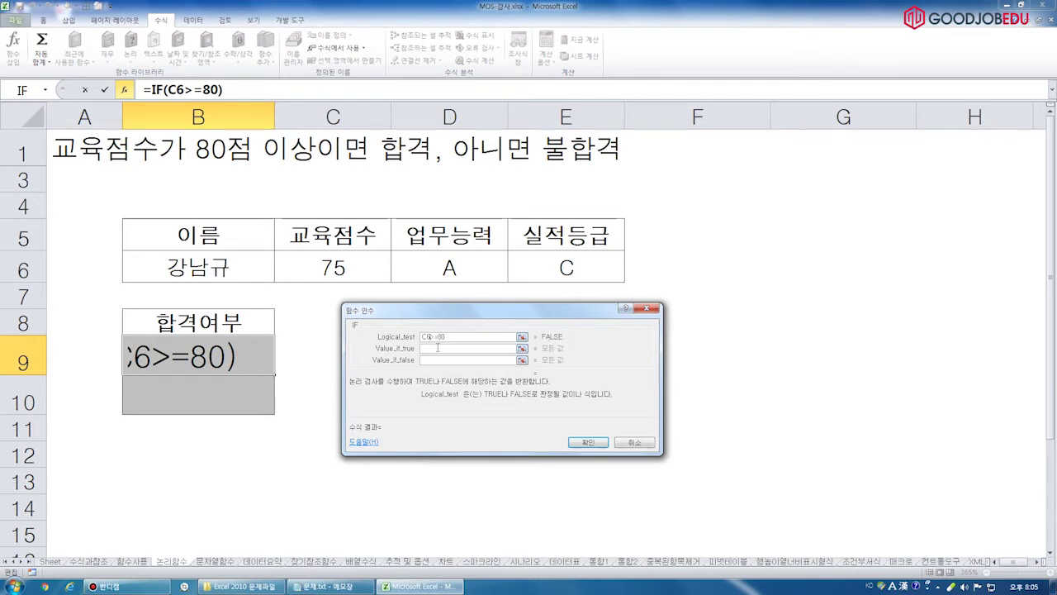
left_click_drag(428, 336, 437, 336)
right_click(320, 588)
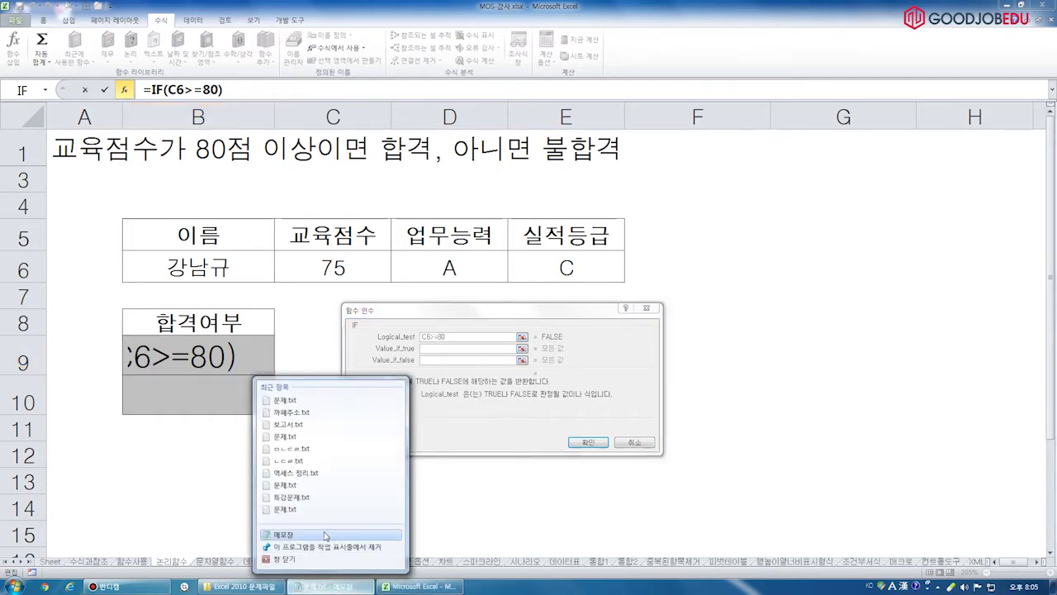
In a maximized new Notepad, list the operators >=, <=, >, < and = on separate lines.
left_click(330, 536)
double_click(459, 301)
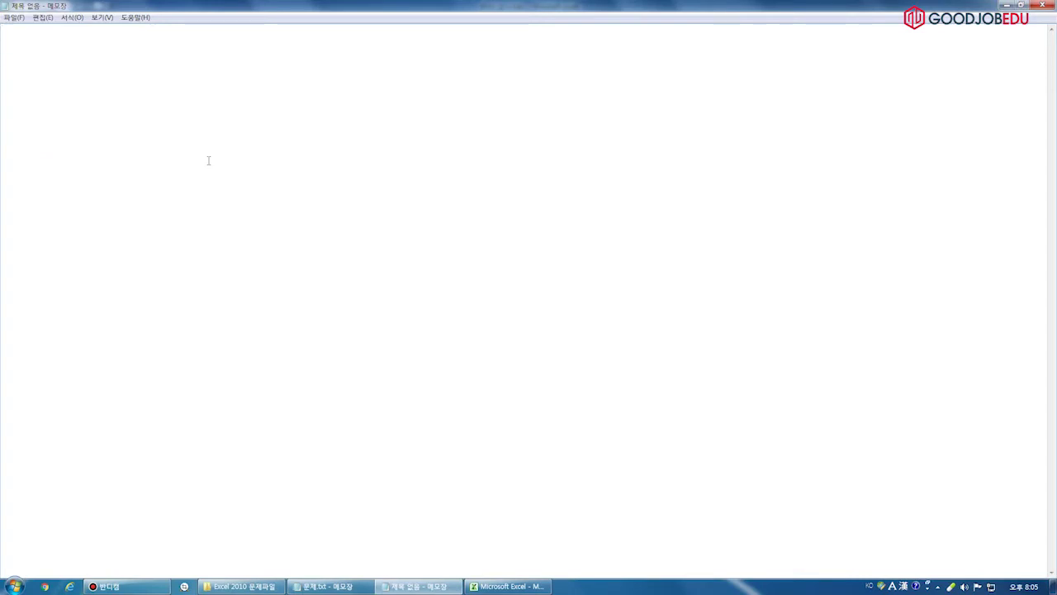
type(">=")
key("Return")
type("<=")
key("Return")
type(">")
key("Return")
type("<")
key("Return")
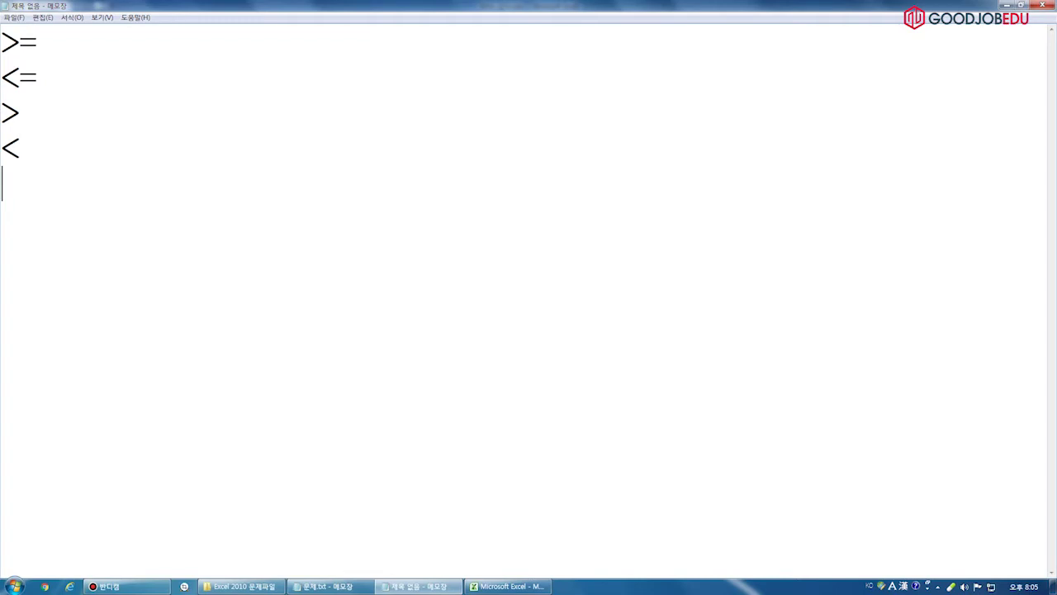
type("=")
Enlarge the Notepad font and add <> on a new line.
left_click(72, 18)
left_click(112, 42)
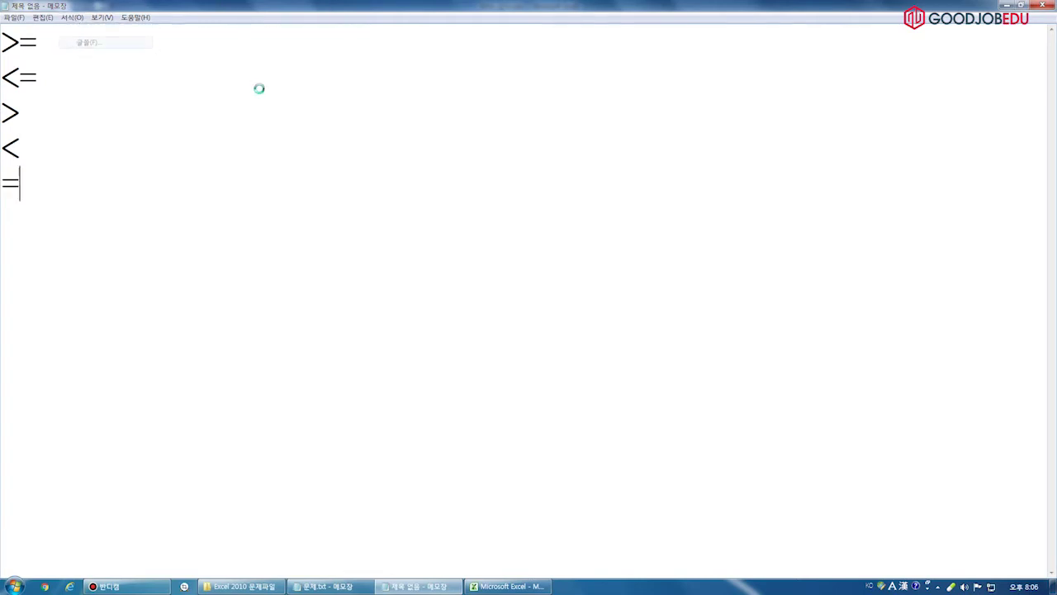
left_click(217, 180)
left_click(167, 323)
key("shift+Home")
left_click(100, 307)
key("Return")
type("<>")
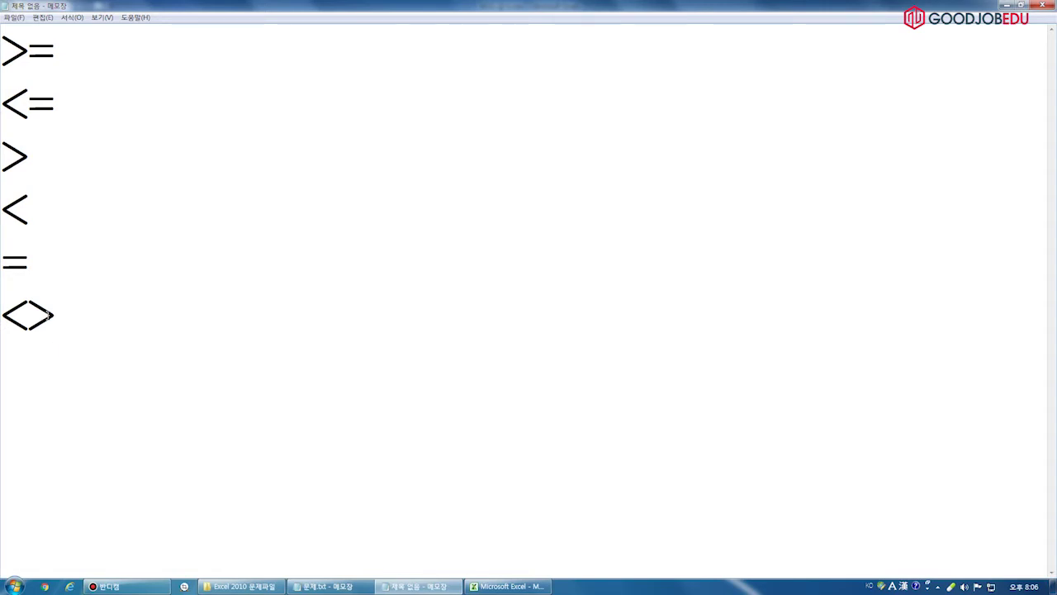
Highlight the = and <> operators to contrast them, then return to Excel.
key("shift+Left")
mouse_move(28, 330)
left_mouse_down()
mouse_move(2, 329)
mouse_move(63, 329)
left_mouse_up()
left_click(38, 335)
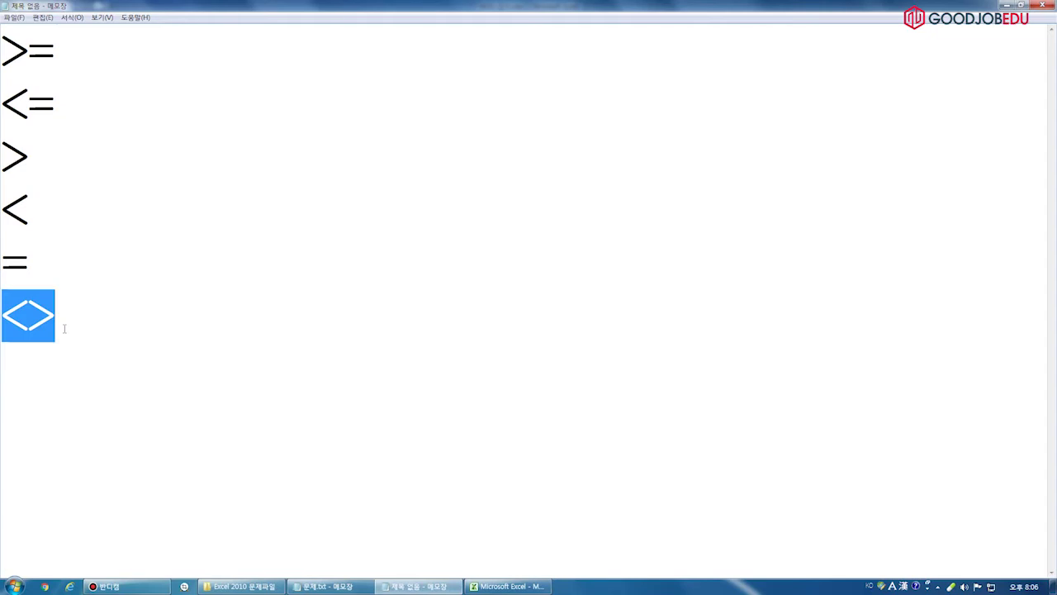
left_click_drag(57, 276, 2, 277)
left_click_drag(79, 318, 3, 325)
left_click(78, 329)
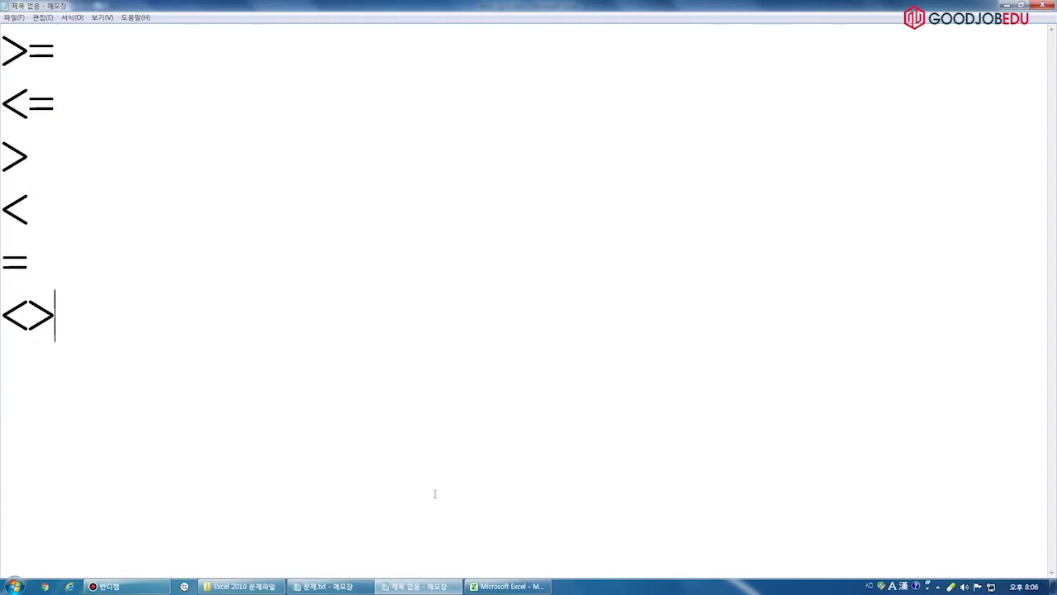
left_click(507, 586)
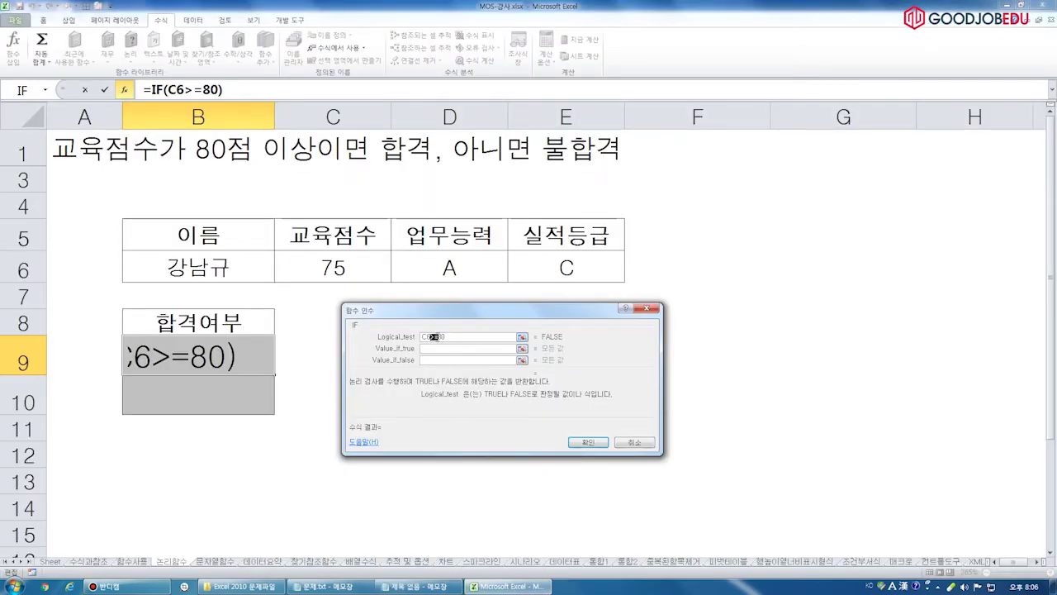
Enter 합격 as the value-if-true argument of the IF(C6>=80) formula in B9.
left_click(467, 347)
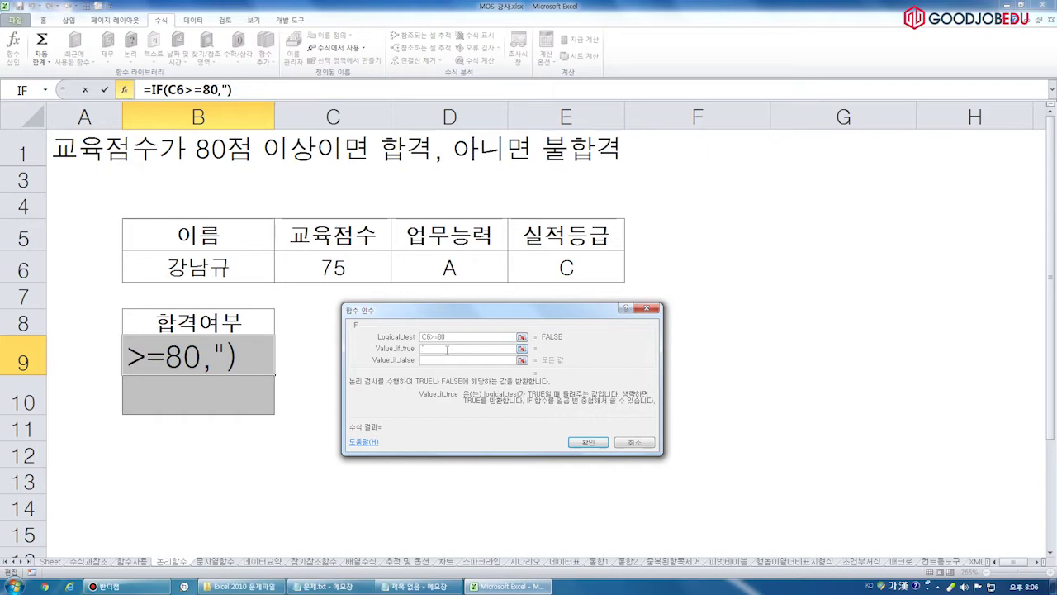
type("합격")
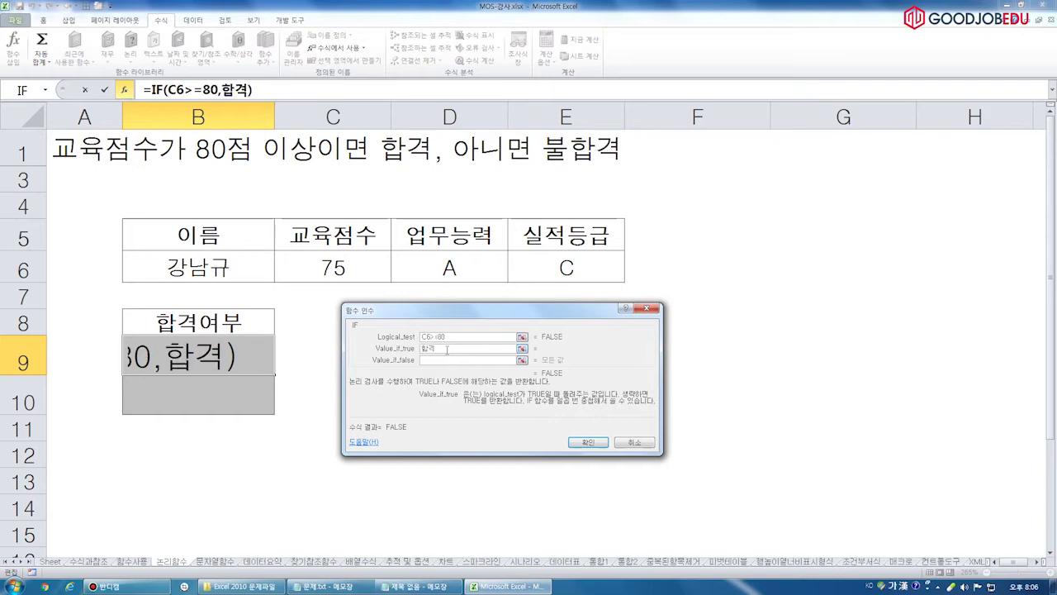
left_click(413, 353)
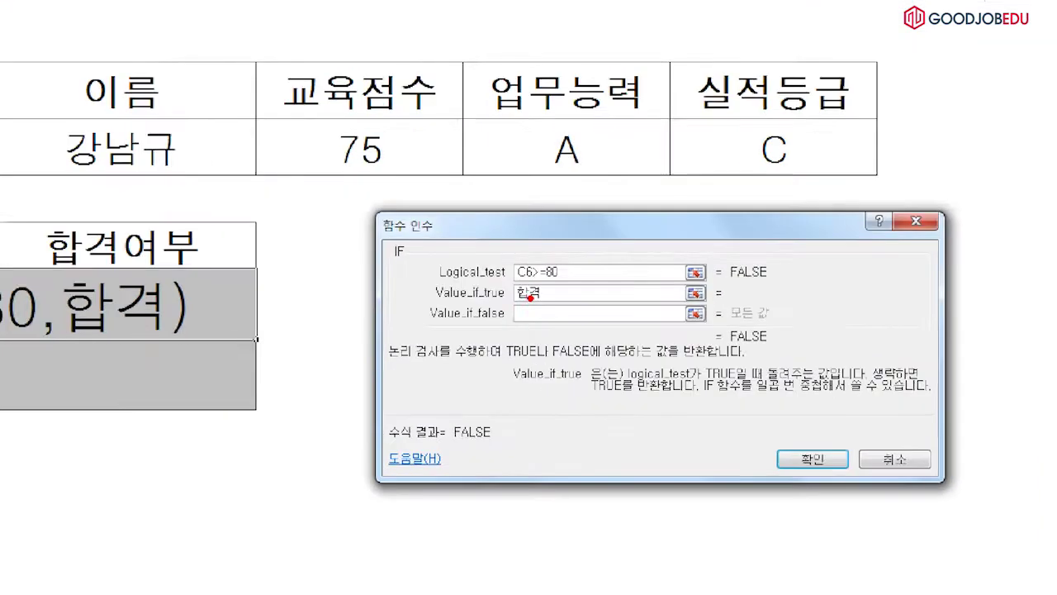
left_click_drag(442, 307, 560, 306)
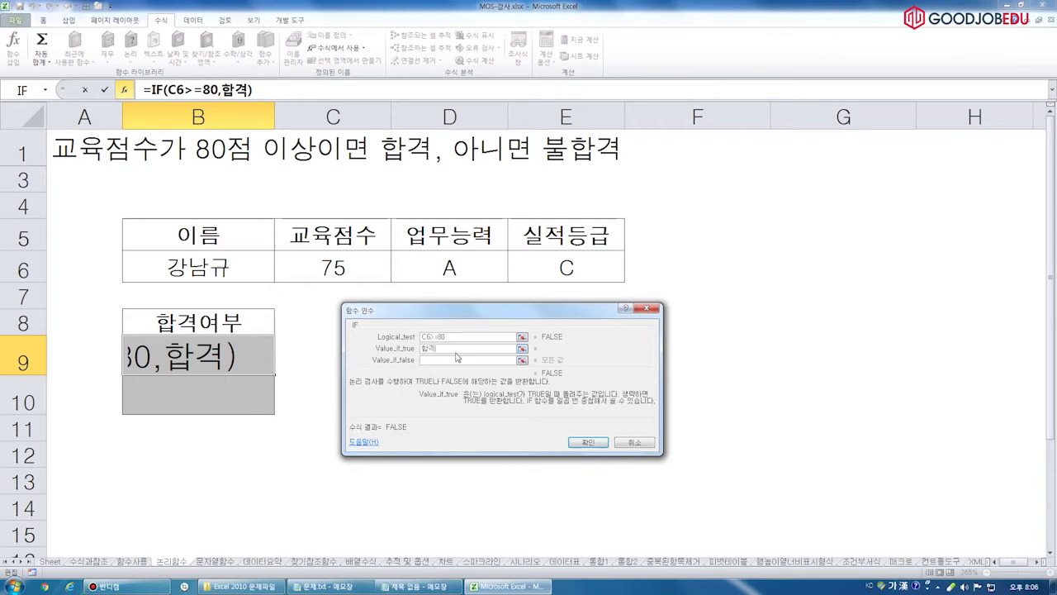
left_click(444, 361)
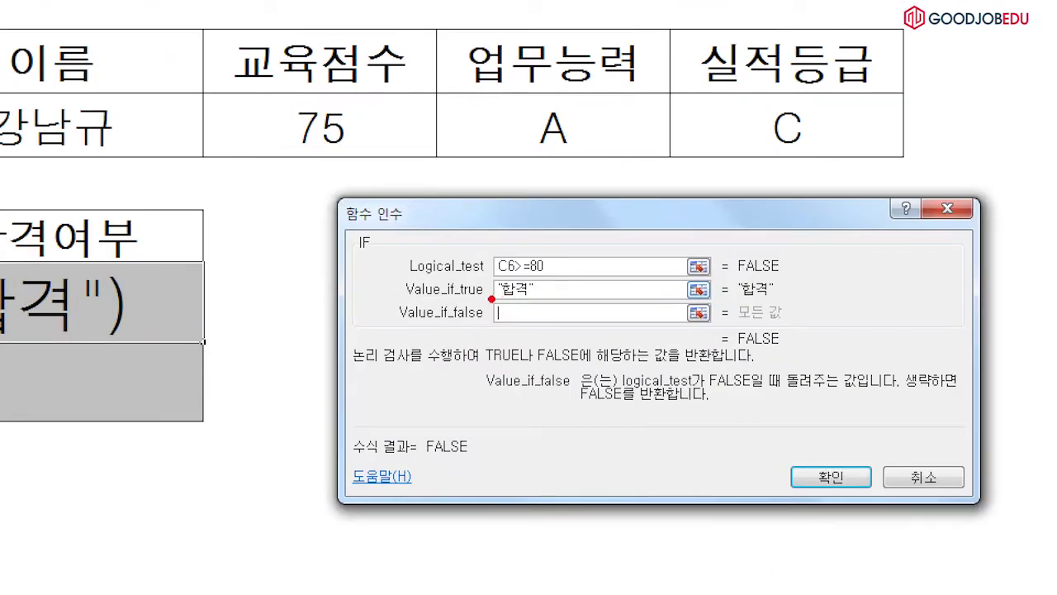
left_click_drag(491, 299, 543, 303)
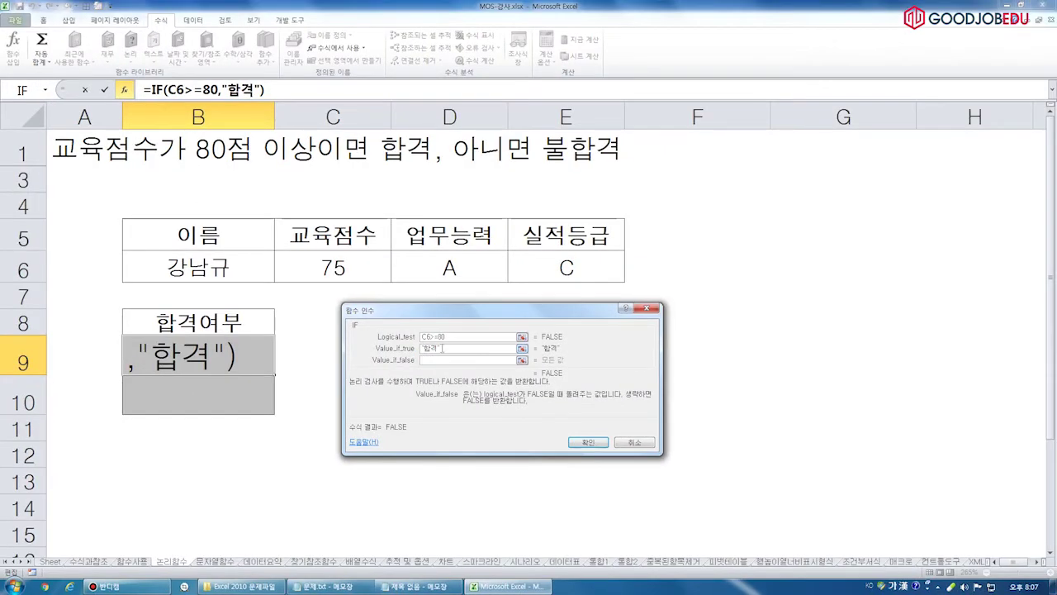
key("Tab")
key("shift+Tab")
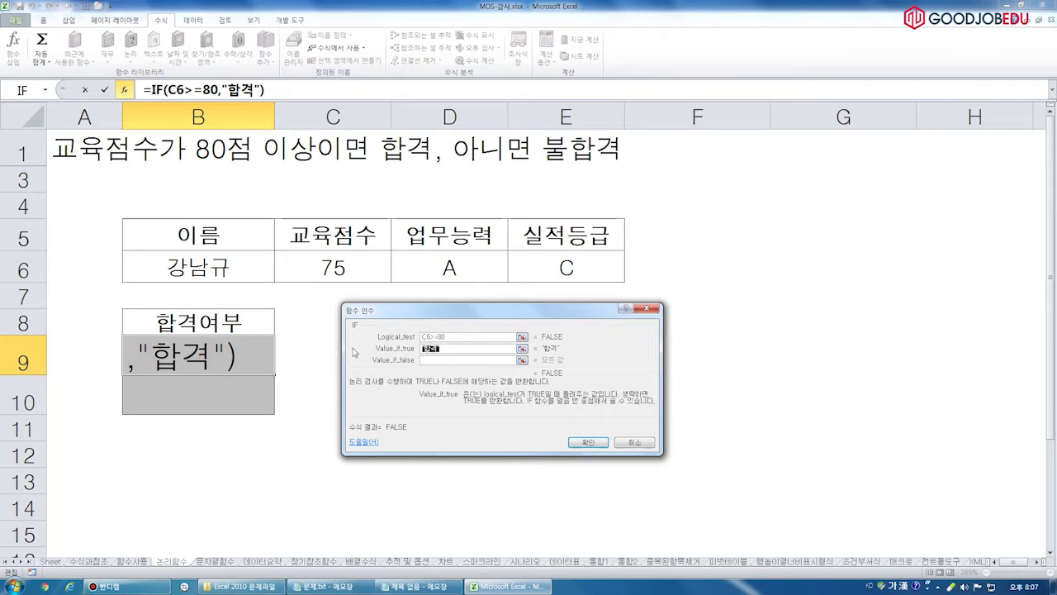
type("합격")
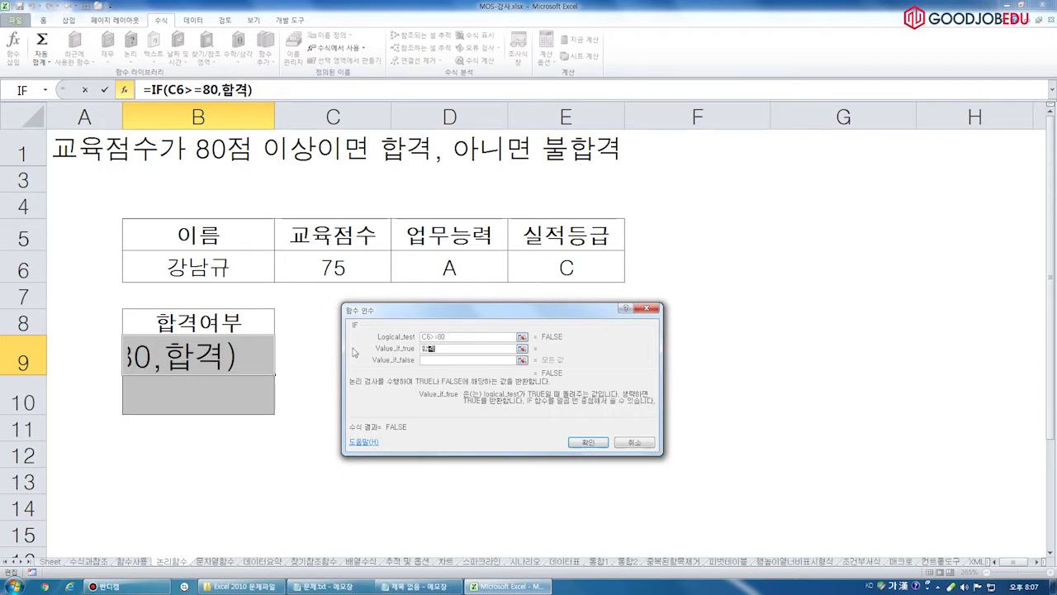
left_click(434, 362)
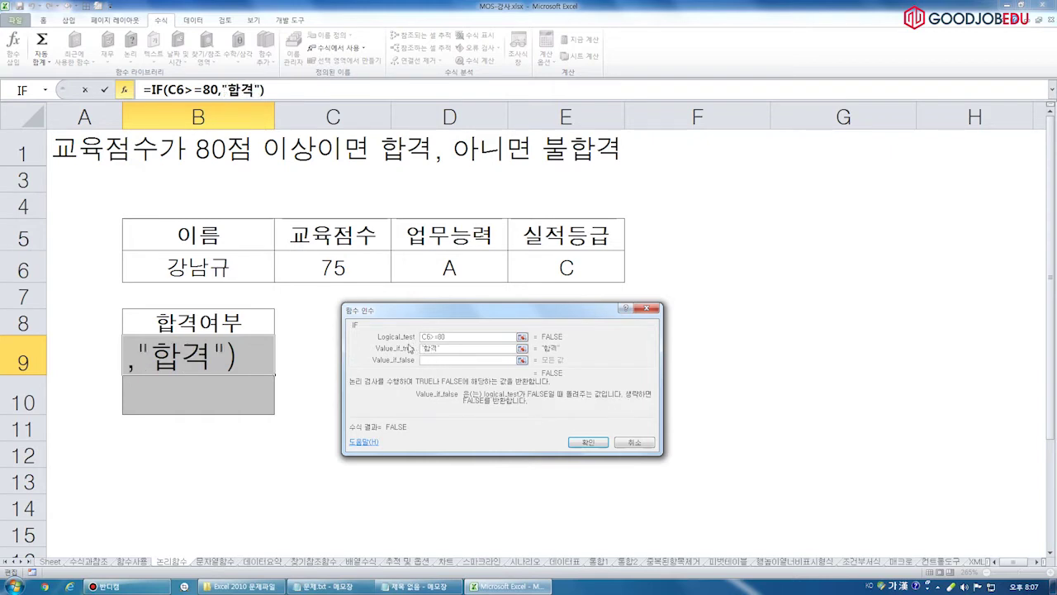
left_click(460, 335)
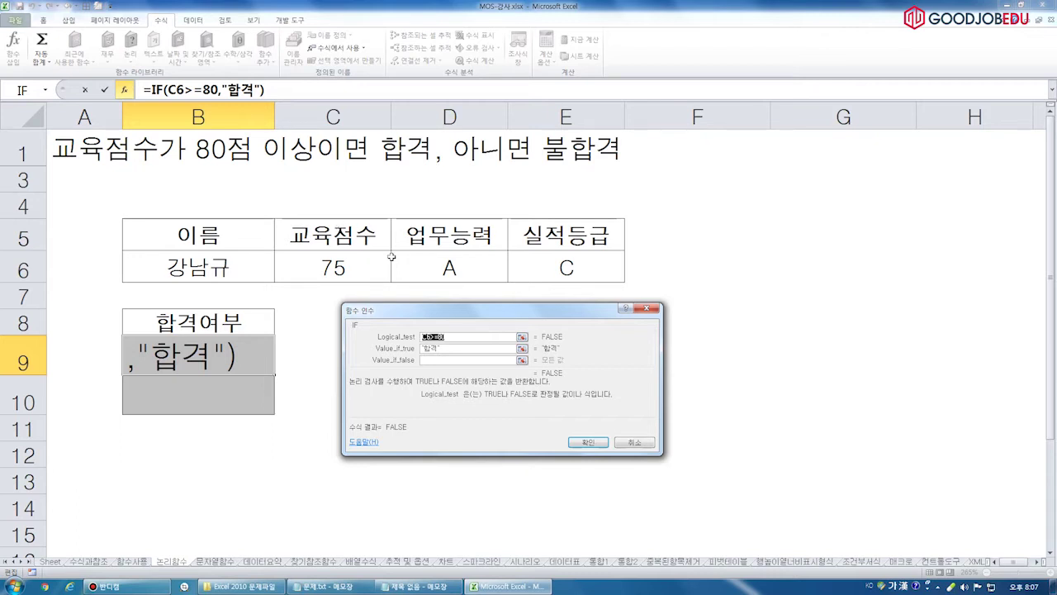
left_click(243, 266)
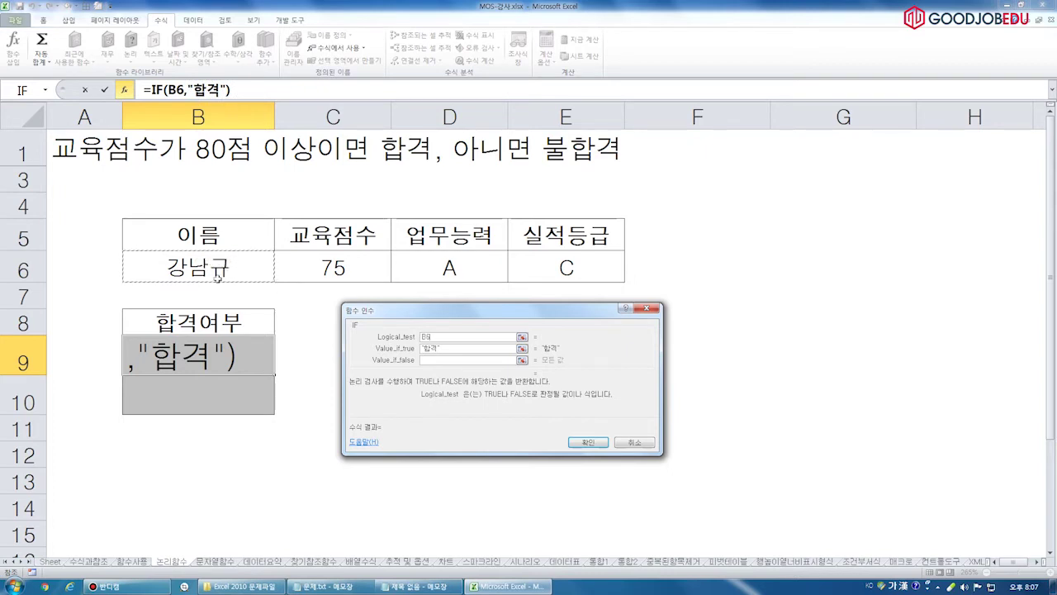
type("=")
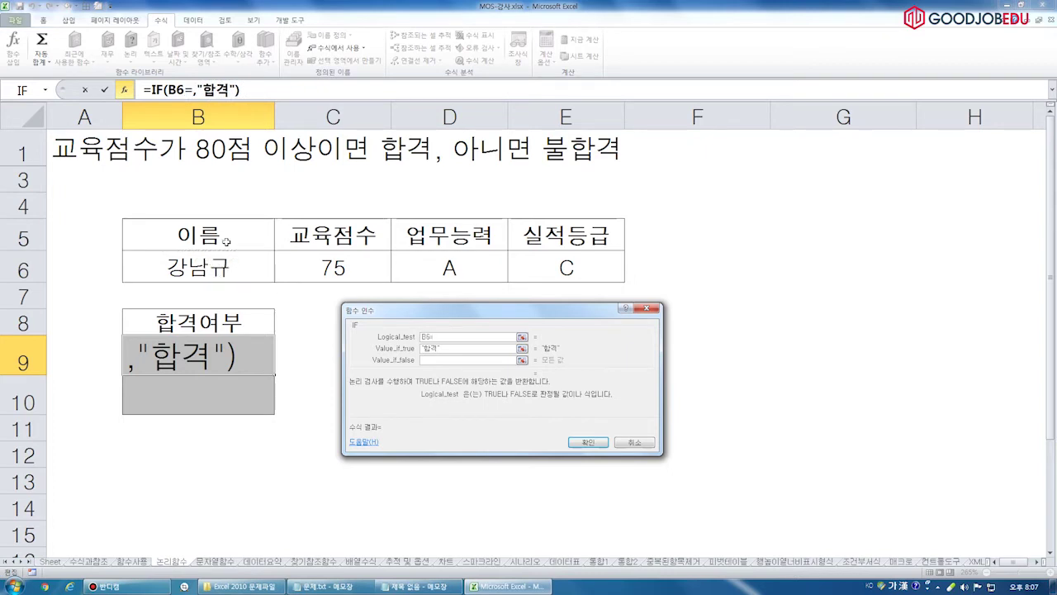
type("성은제")
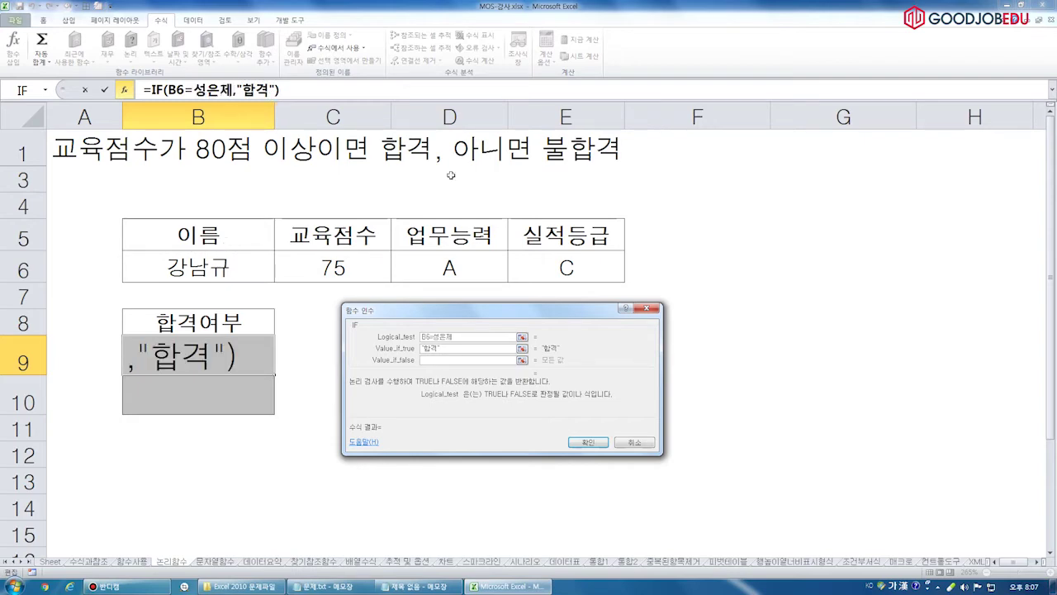
left_click(434, 348)
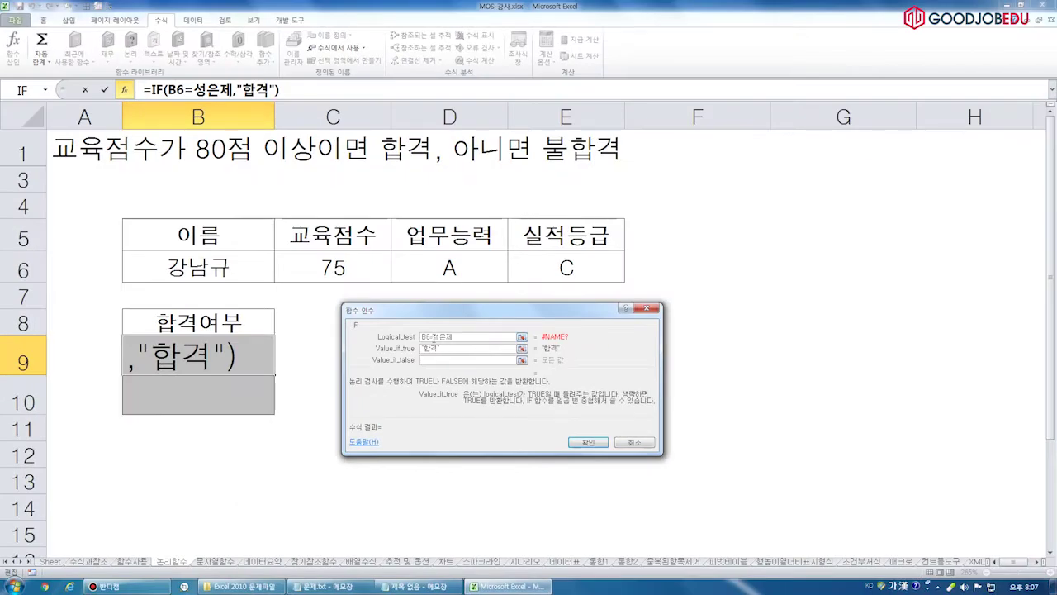
left_click(435, 337)
type("\"")
left_click(470, 337)
type("\"")
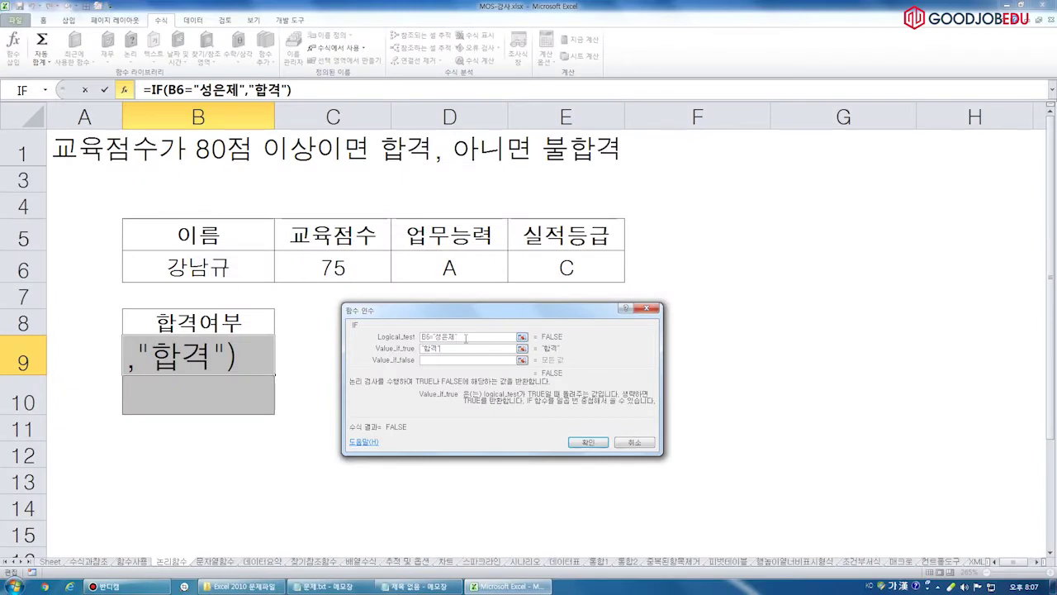
Restore the logical test to C6>=80.
left_click_drag(465, 338, 422, 338)
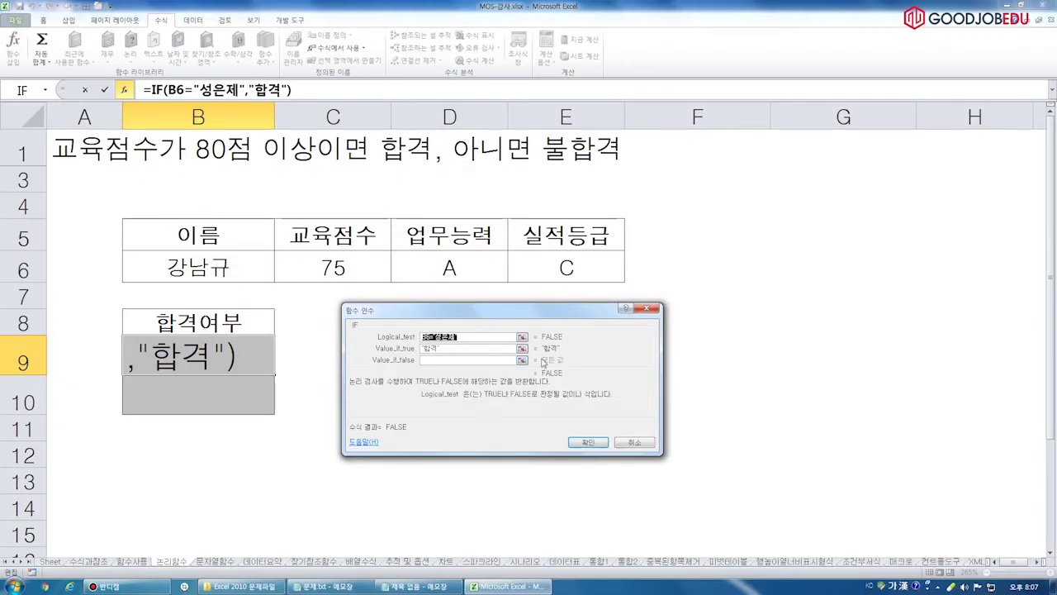
left_click(345, 260)
type(">=80")
left_click(450, 360)
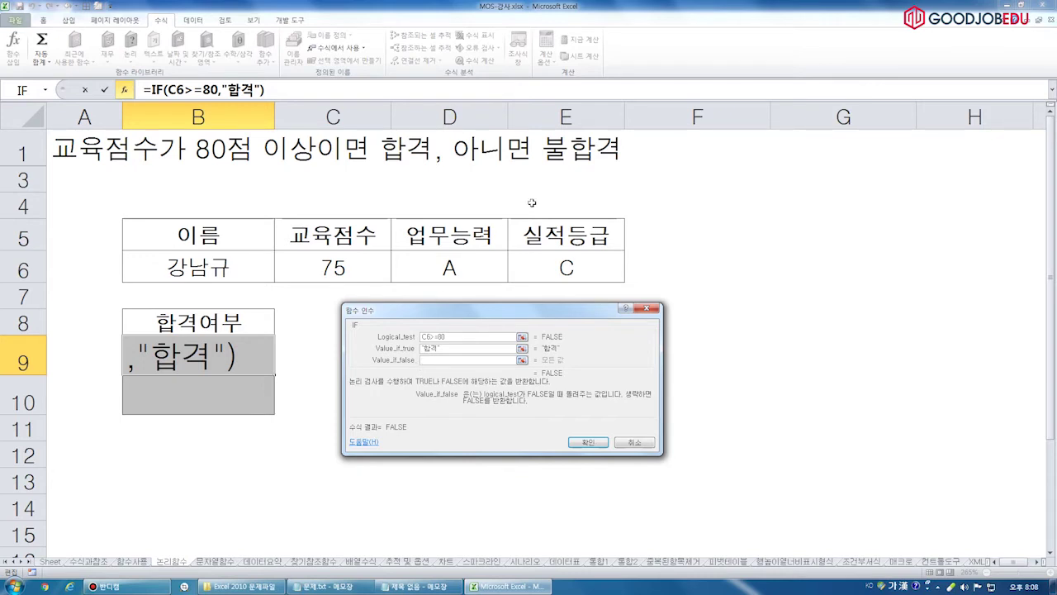
Add "불합격" as the false value, confirm, and check B9's formula =IF(C6>=80,"합격","불합격").
type(",\"불합격\"")
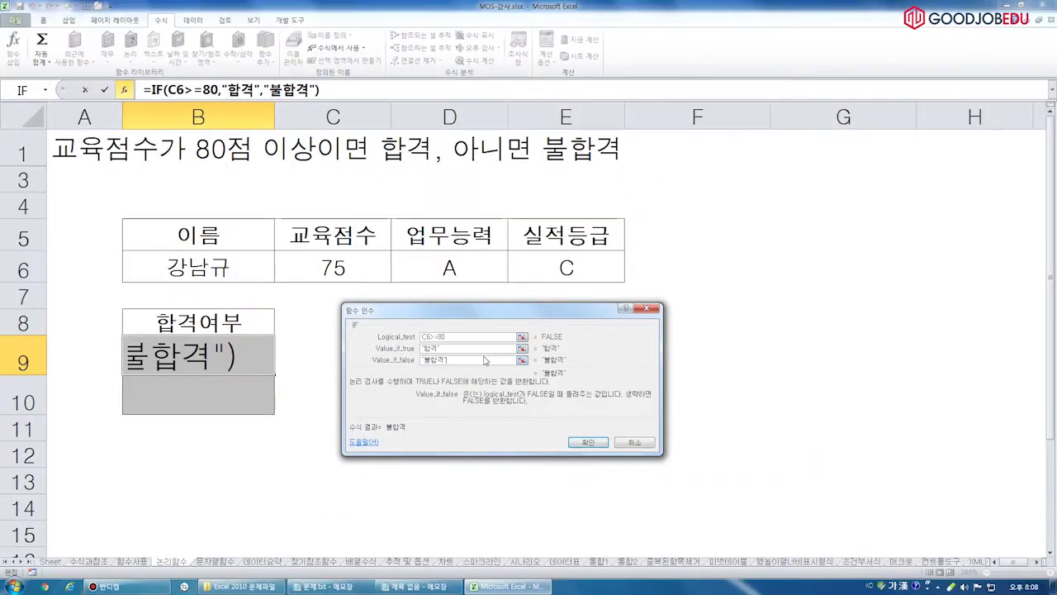
left_click_drag(309, 276, 356, 279)
left_click(590, 442)
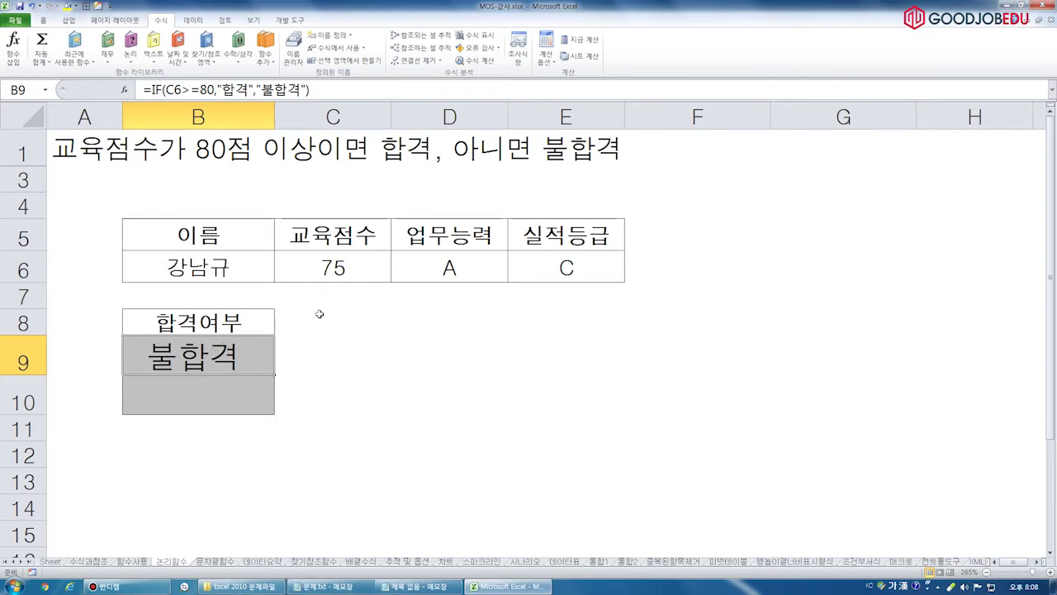
double_click(238, 362)
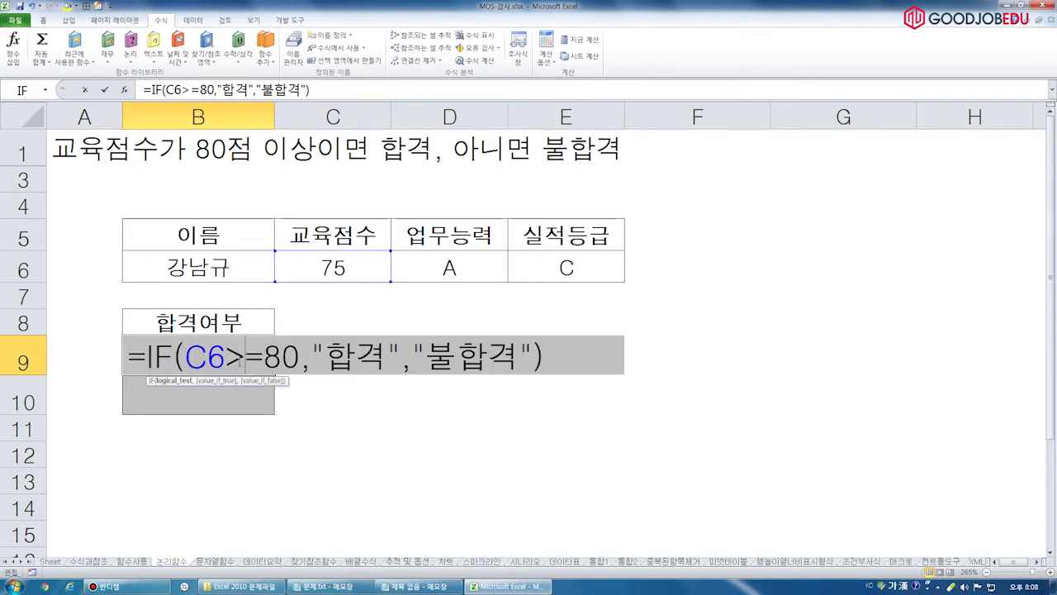
key("Escape")
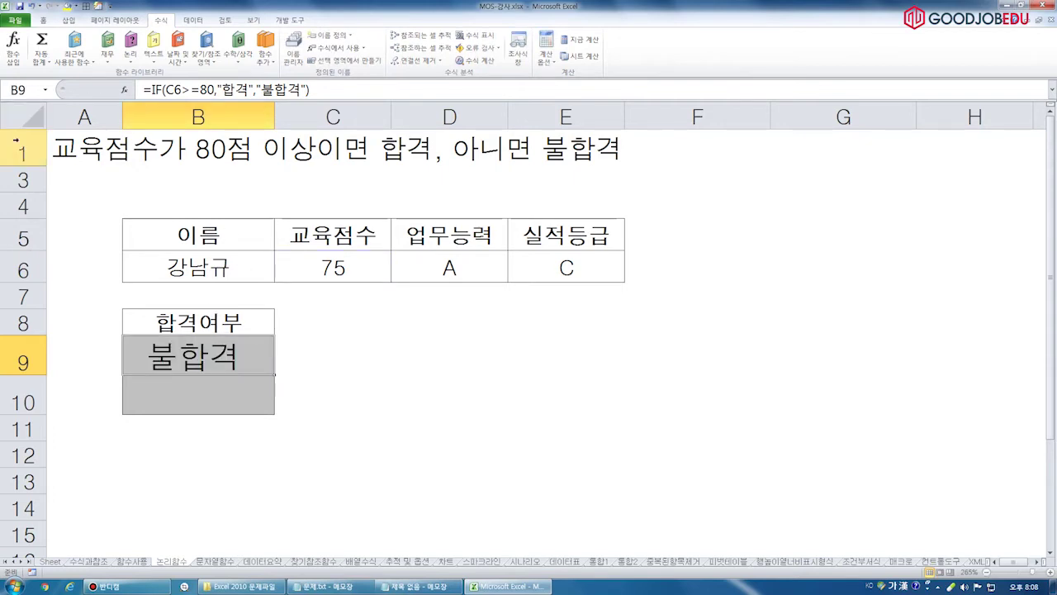
Delete row 1 holding the old task text, then bring up row options for the whole sheet.
left_click(18, 147)
right_click(18, 149)
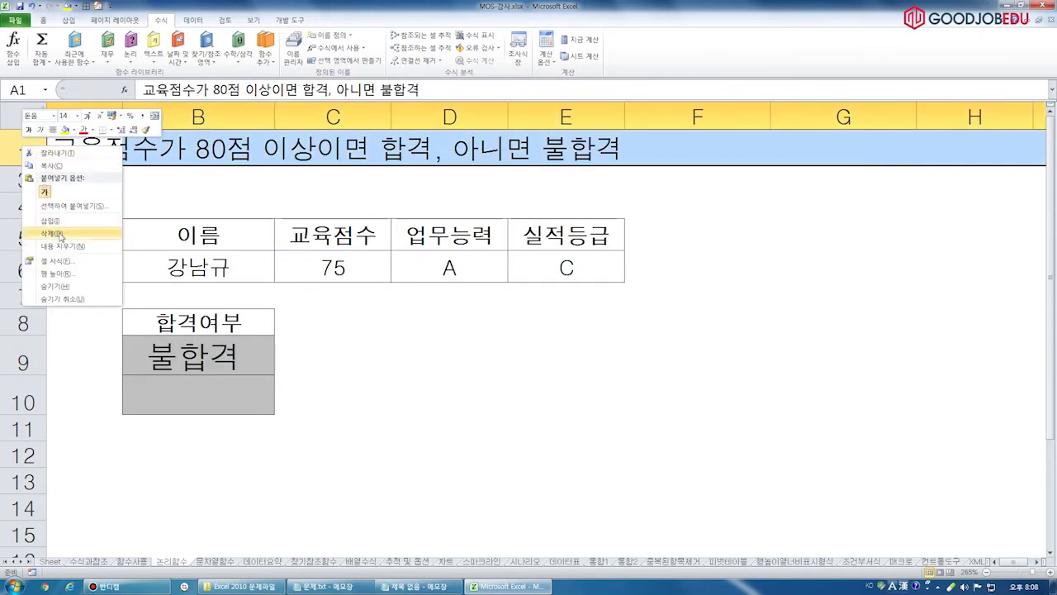
left_click(66, 235)
left_click(23, 115)
right_click(115, 180)
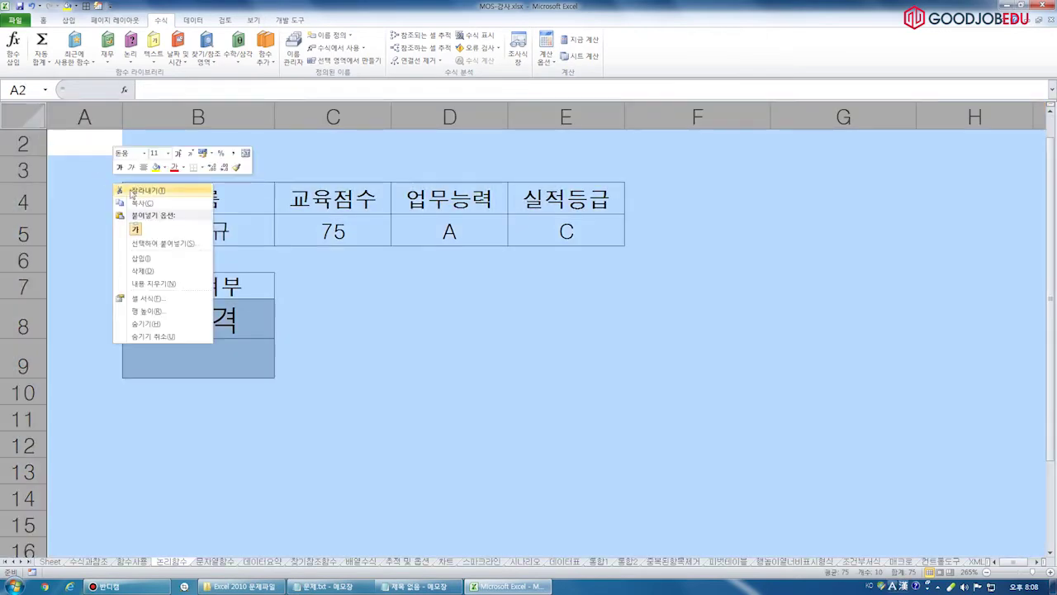
Unhide the hidden rows to reveal the all-A 200000 task, then select B9.
left_click(183, 328)
left_click(316, 403)
left_click(239, 396)
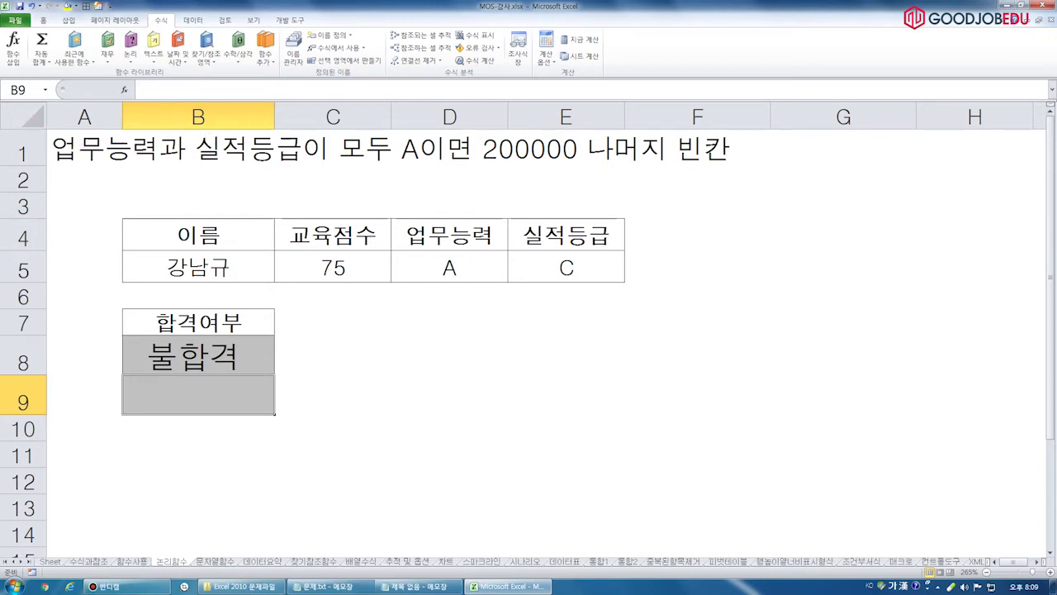
left_click_drag(36, 123, 477, 166)
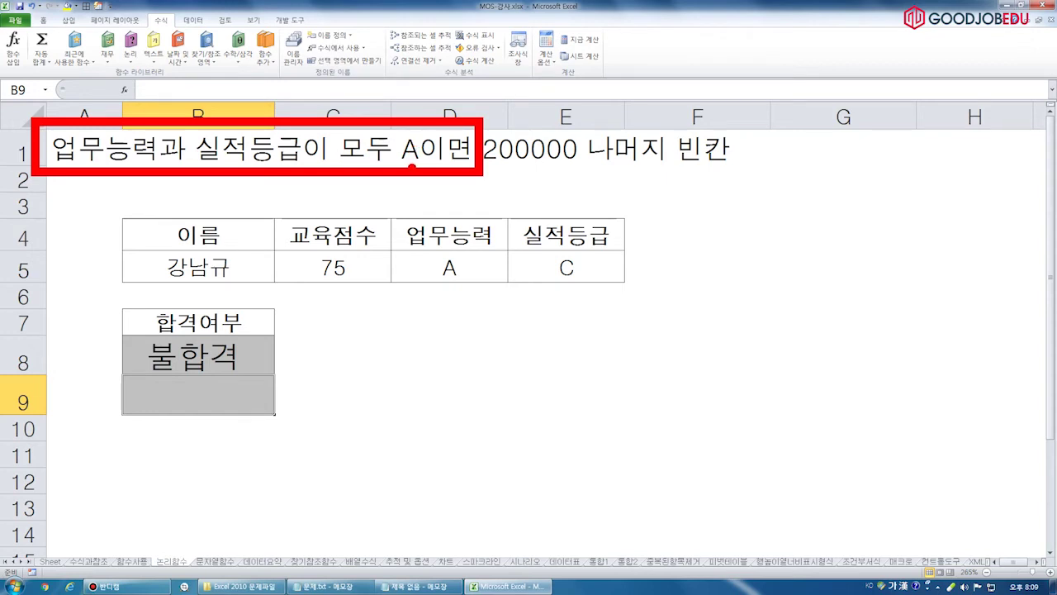
key("Escape")
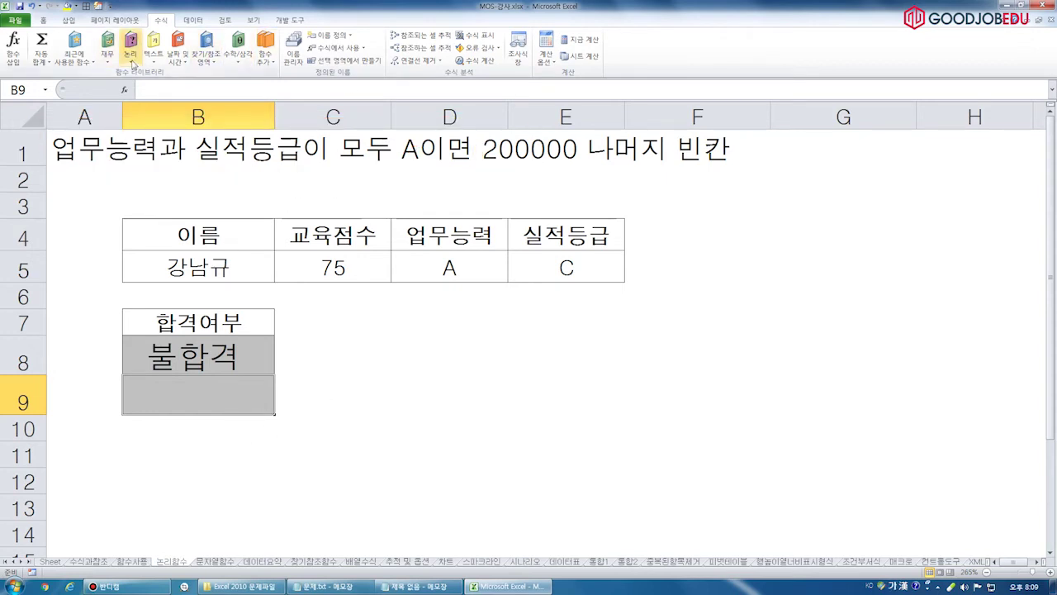
left_click(132, 65)
left_click(144, 103)
left_click_drag(477, 313, 508, 280)
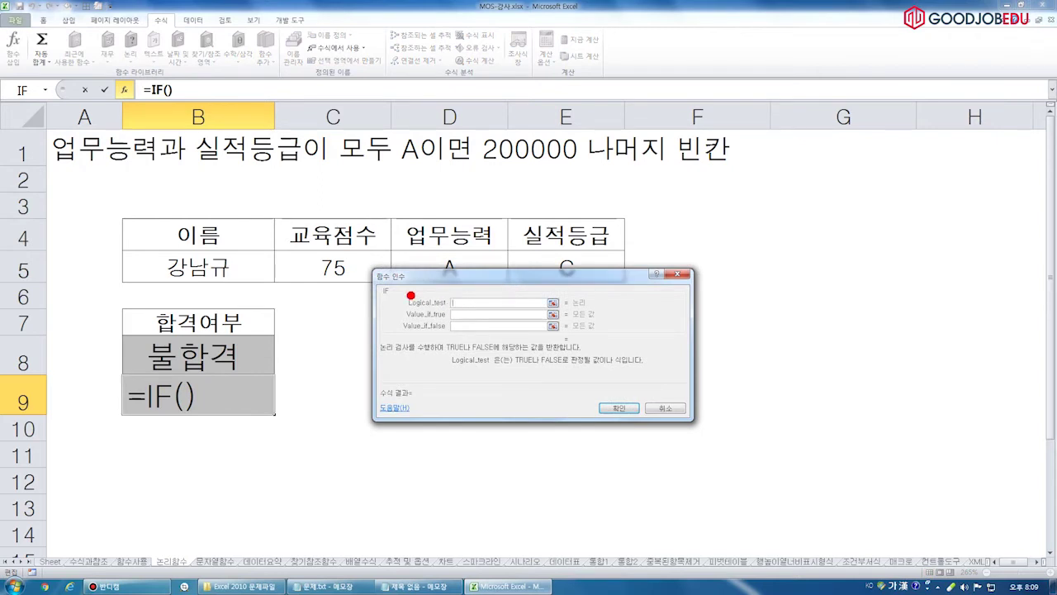
left_click_drag(400, 286, 594, 318)
right_click(594, 317)
left_click_drag(390, 288, 600, 318)
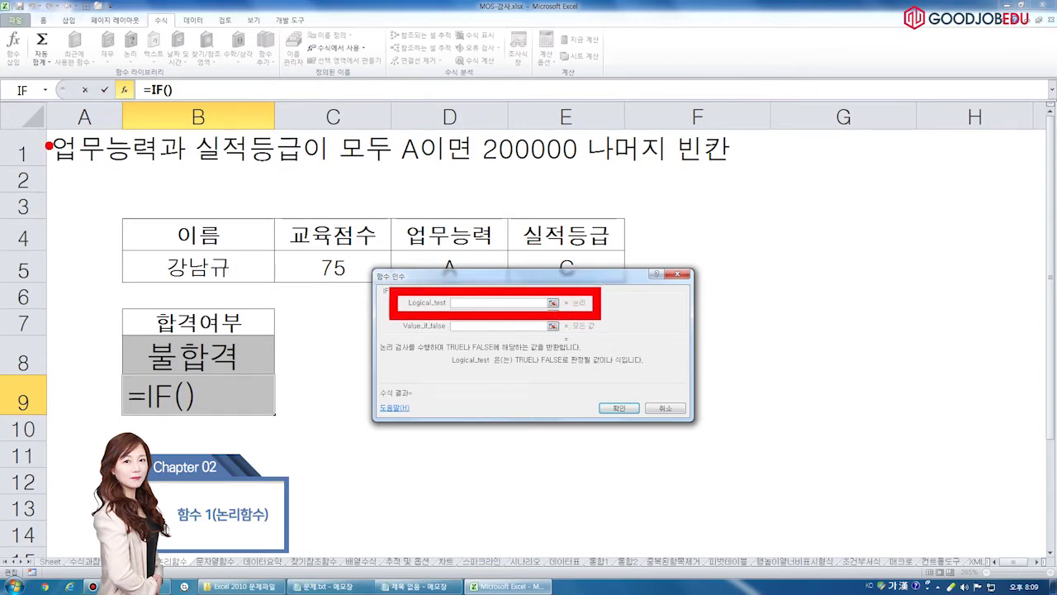
key("Escape")
key("Escape")
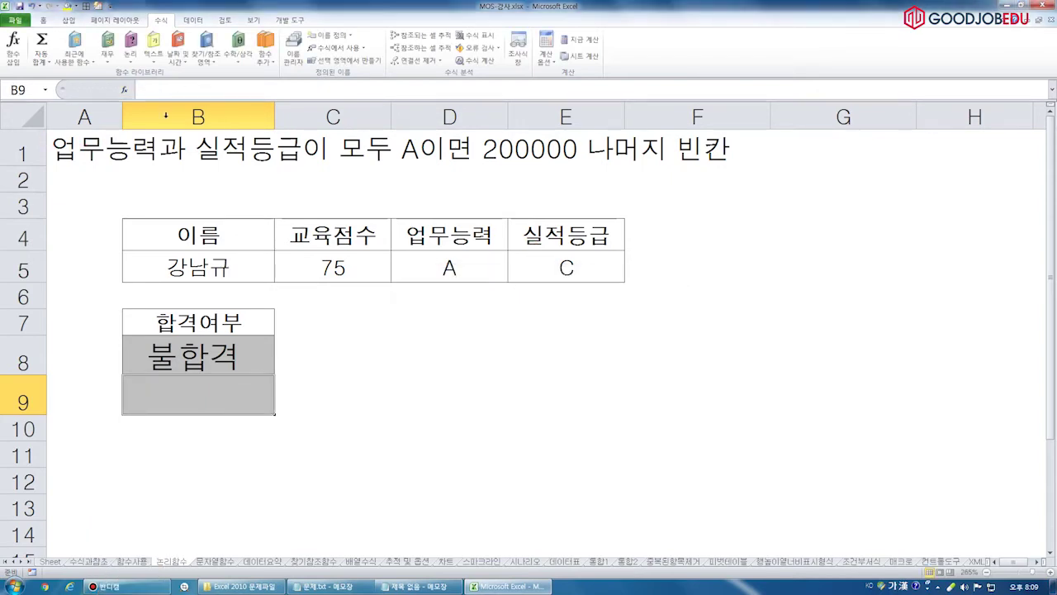
left_click_drag(36, 124, 479, 173)
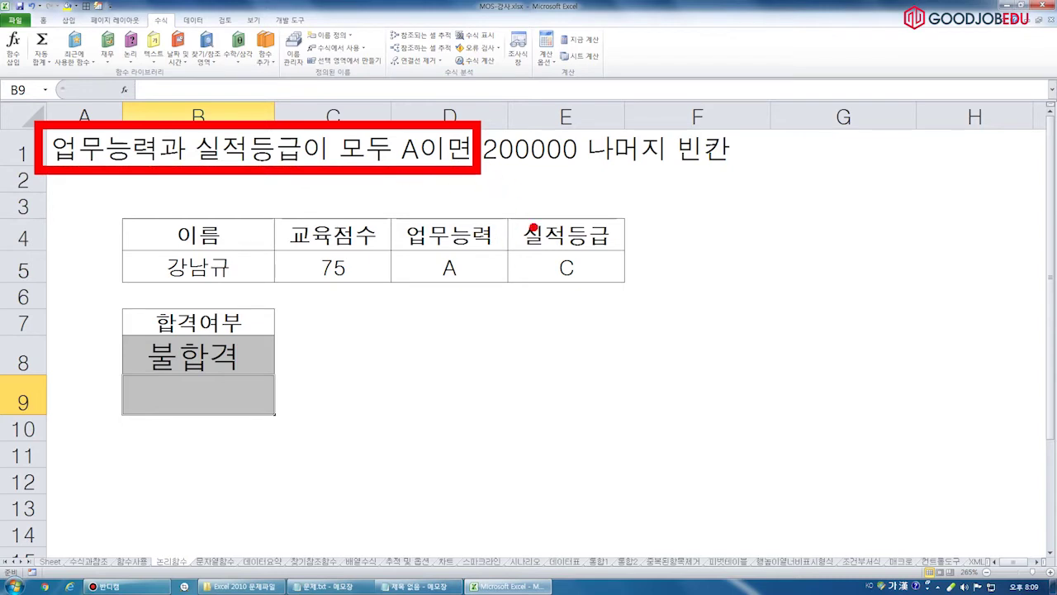
Handwrite 그리고 and 또는 beside the table with the pen.
left_click_drag(642, 226, 698, 281)
left_click_drag(711, 233, 740, 269)
mouse_move(753, 218)
left_mouse_down()
mouse_move(755, 277)
mouse_move(837, 258)
mouse_move(801, 270)
left_mouse_up()
left_click_drag(792, 266, 862, 266)
mouse_move(677, 334)
left_mouse_down()
mouse_move(722, 334)
mouse_move(722, 365)
left_mouse_up()
mouse_move(714, 333)
left_mouse_down()
mouse_move(763, 339)
mouse_move(734, 405)
mouse_move(791, 400)
left_mouse_up()
mouse_move(803, 309)
left_mouse_down()
mouse_move(800, 347)
mouse_move(830, 345)
left_mouse_up()
left_click_drag(785, 370, 863, 360)
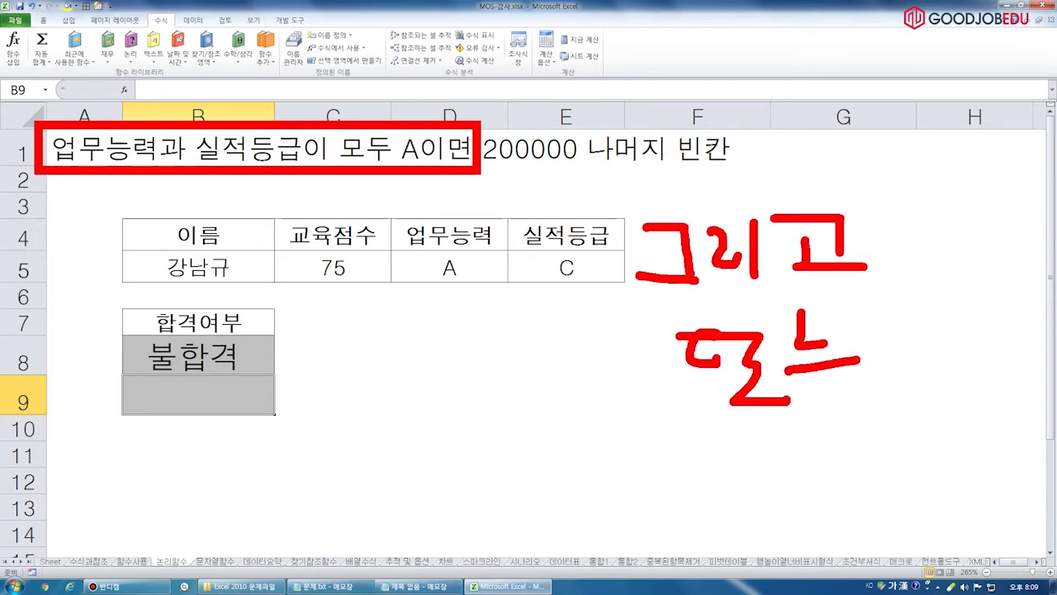
left_click_drag(800, 389, 864, 403)
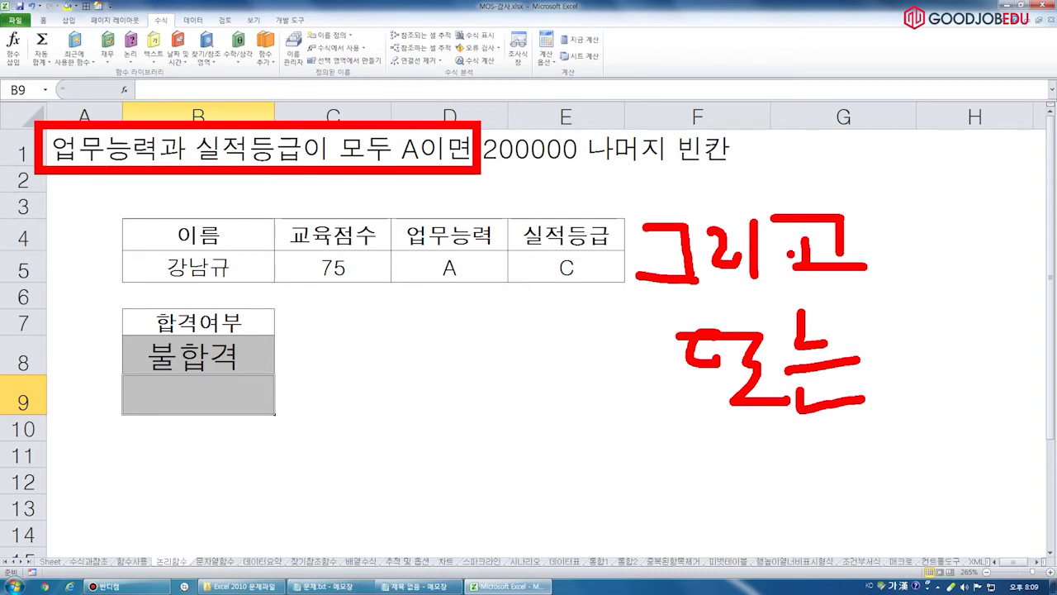
Label them AND and OR, erase all pen notes, and open the Logical function list.
mouse_move(661, 294)
left_mouse_down()
mouse_move(867, 280)
mouse_move(660, 198)
mouse_move(653, 285)
left_mouse_up()
mouse_move(927, 213)
left_mouse_down()
mouse_move(905, 291)
mouse_move(943, 276)
left_mouse_up()
mouse_move(915, 263)
left_mouse_down()
mouse_move(948, 258)
mouse_move(950, 221)
mouse_move(983, 225)
mouse_move(988, 255)
left_mouse_up()
left_click_drag(991, 215, 994, 266)
mouse_move(926, 339)
left_mouse_down()
mouse_move(950, 340)
mouse_move(969, 380)
left_mouse_up()
mouse_move(968, 327)
left_mouse_down()
mouse_move(987, 357)
mouse_move(1041, 381)
left_mouse_up()
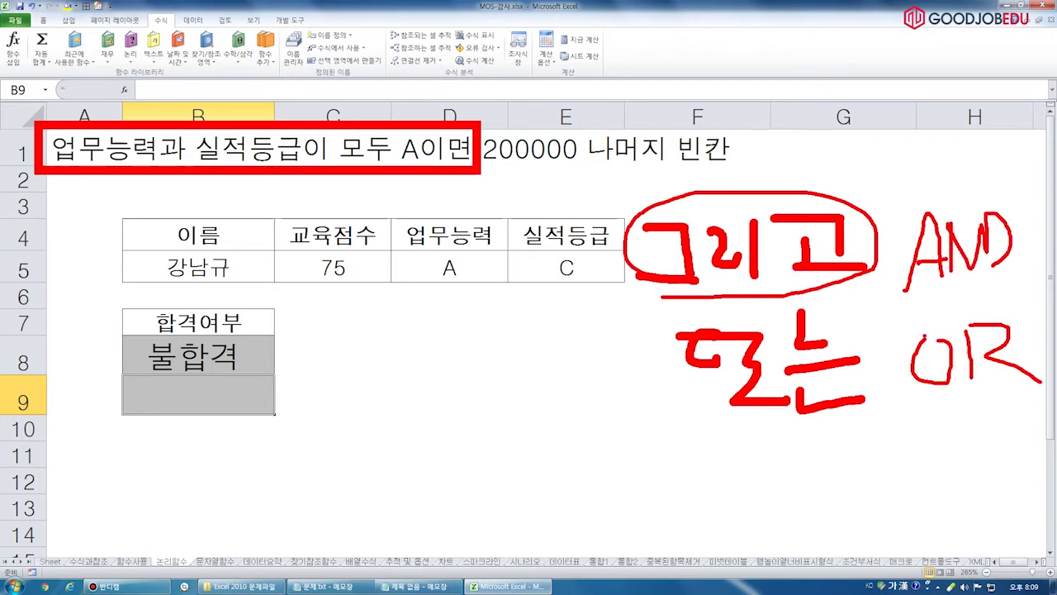
left_click_drag(892, 301, 1002, 296)
left_click_drag(919, 406, 1029, 408)
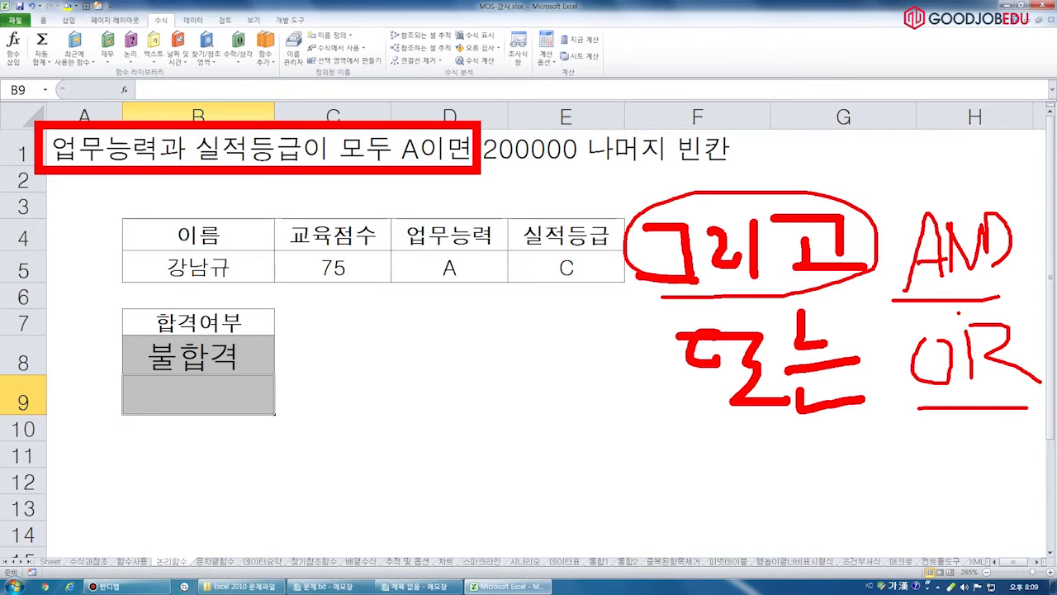
key("Escape")
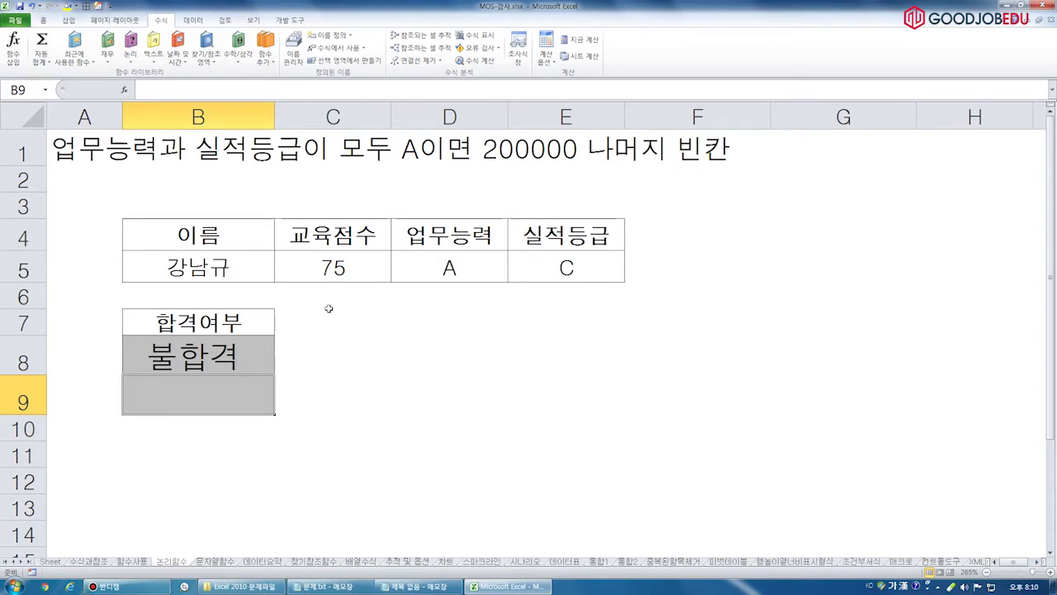
left_click(131, 50)
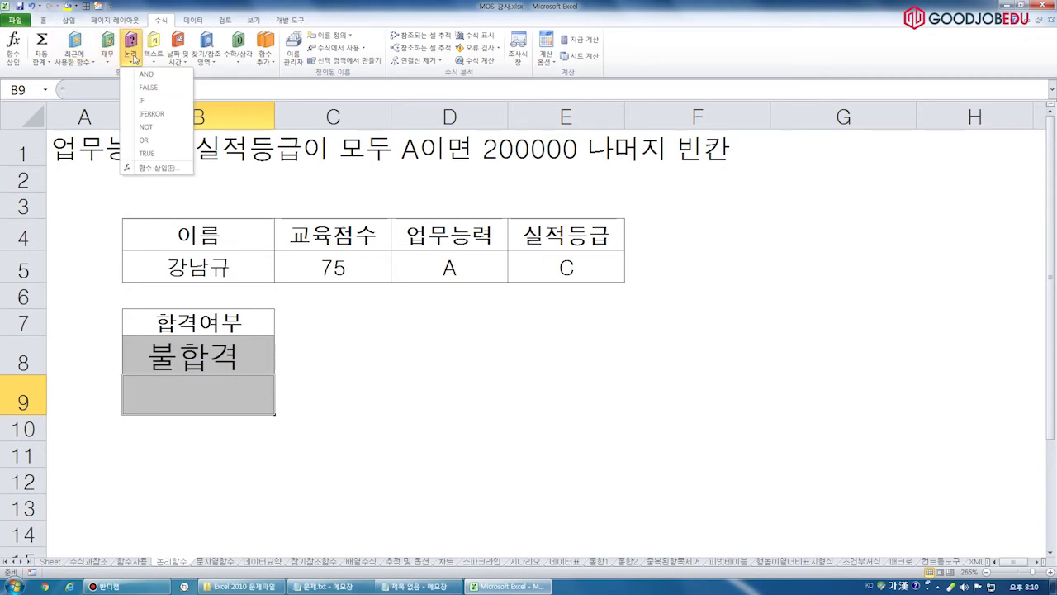
Insert IF into B9, begin its logical test with AND(, and move the dialog off the grades.
left_click(153, 100)
left_click_drag(481, 278, 572, 247)
type("ㅇ")
key("BackSpace")
type("a")
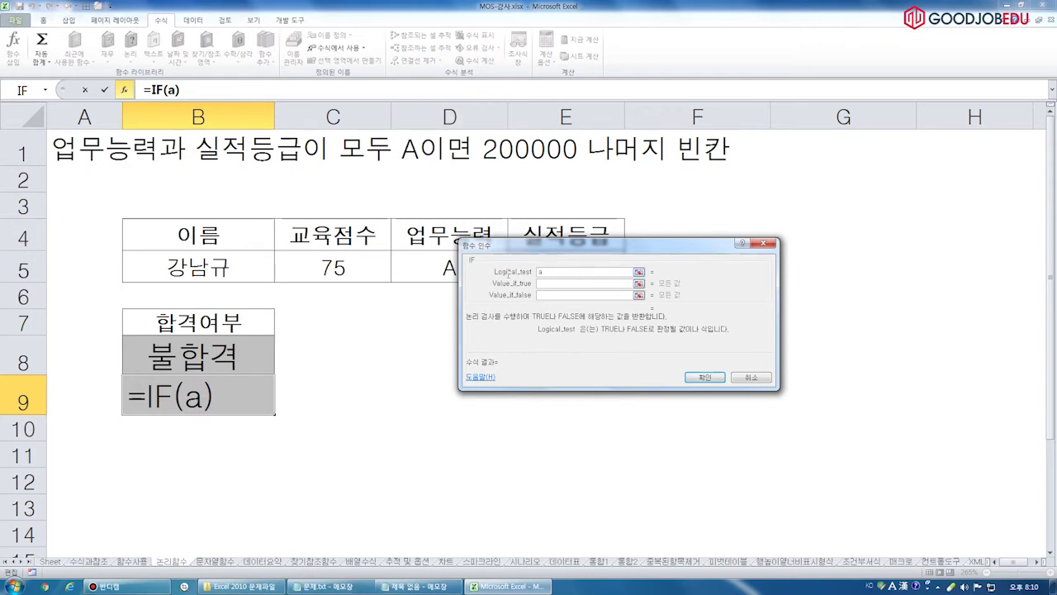
type("AND")
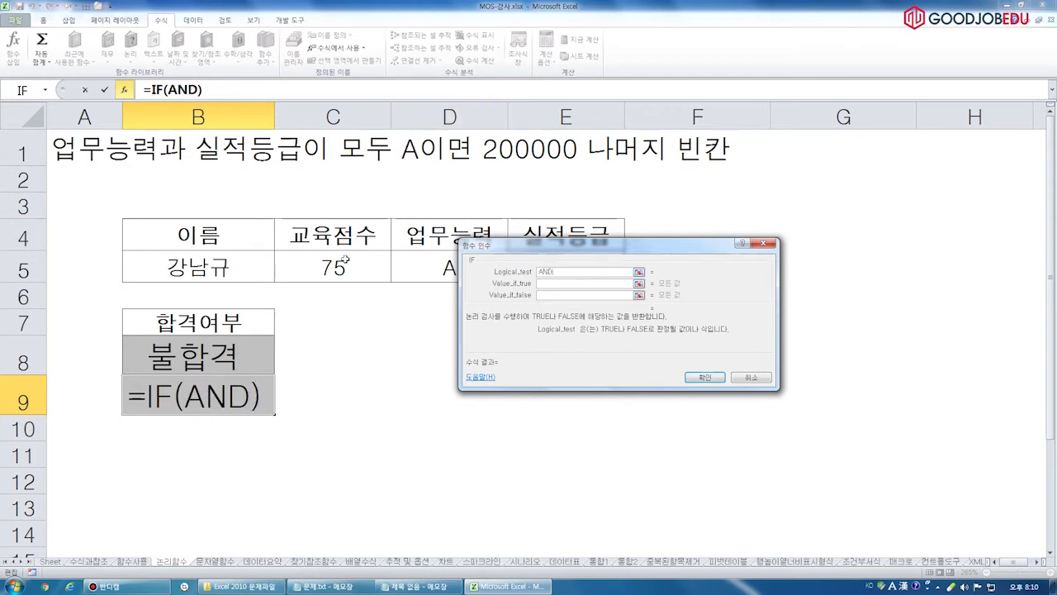
type("(")
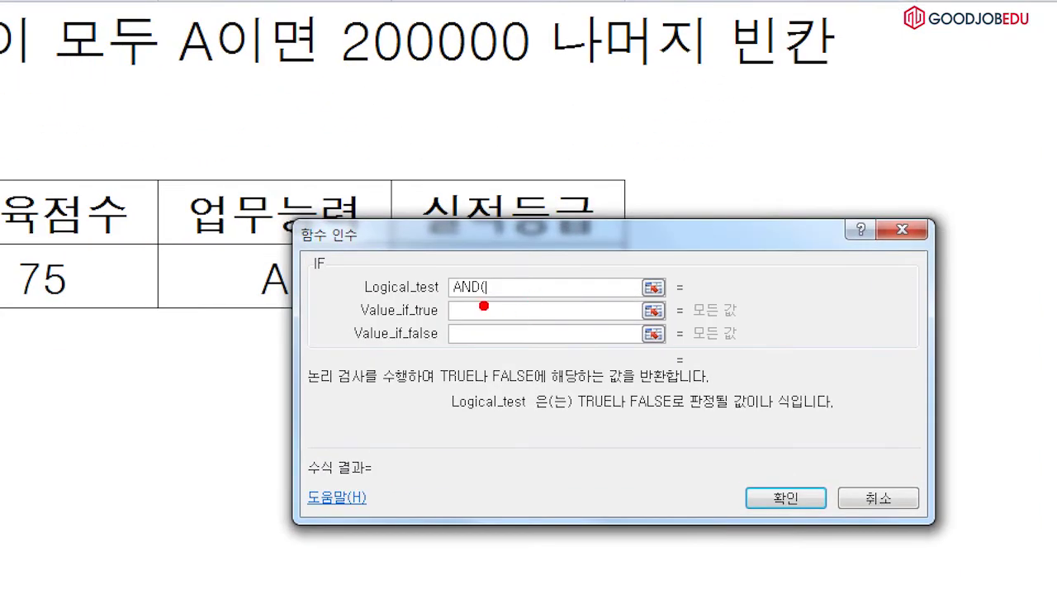
left_click_drag(484, 306, 576, 304)
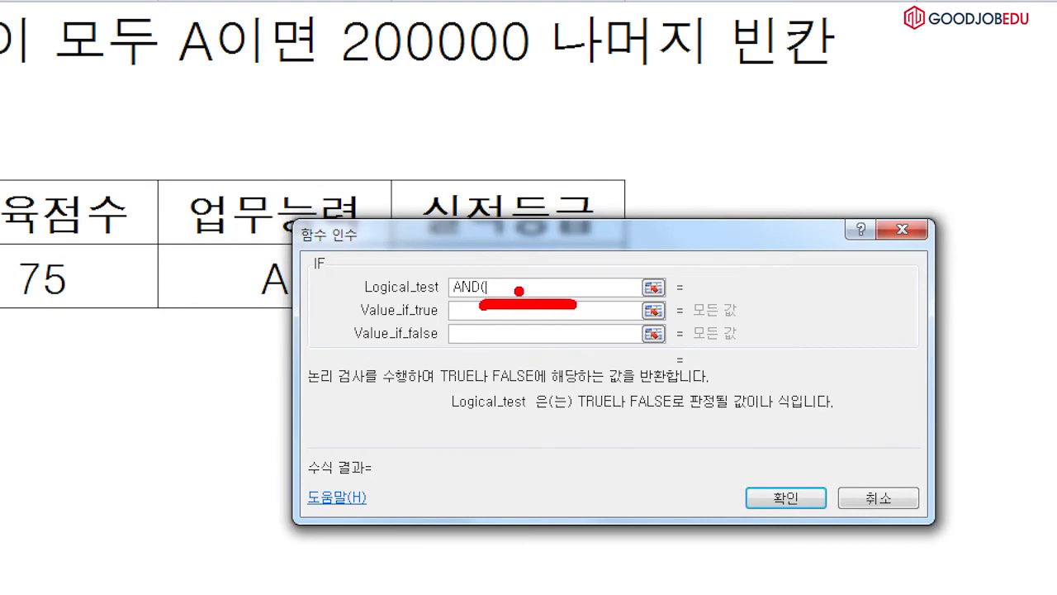
left_click_drag(492, 245, 537, 245)
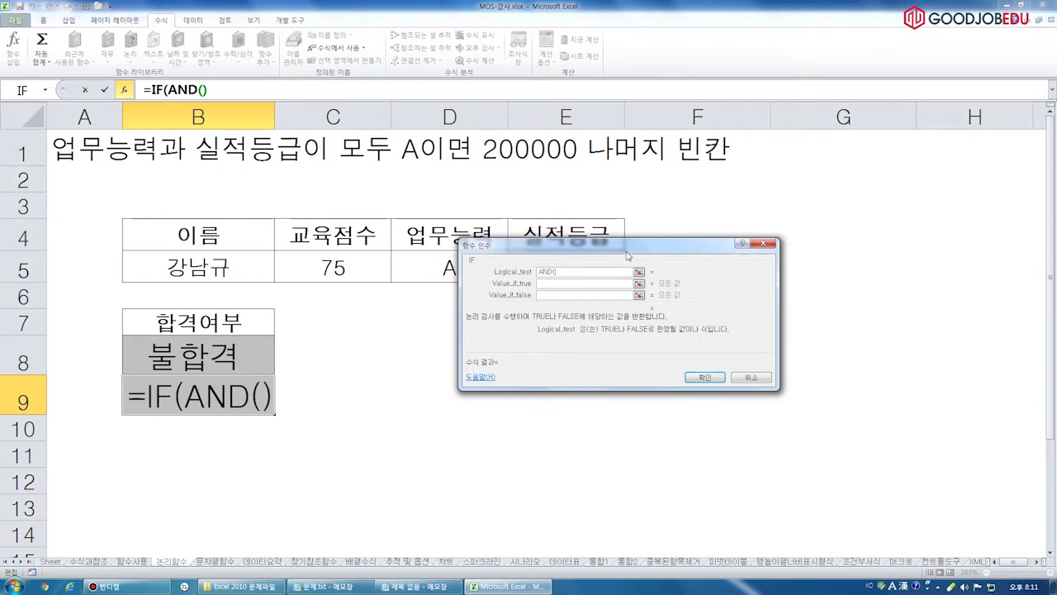
left_click_drag(612, 248, 598, 299)
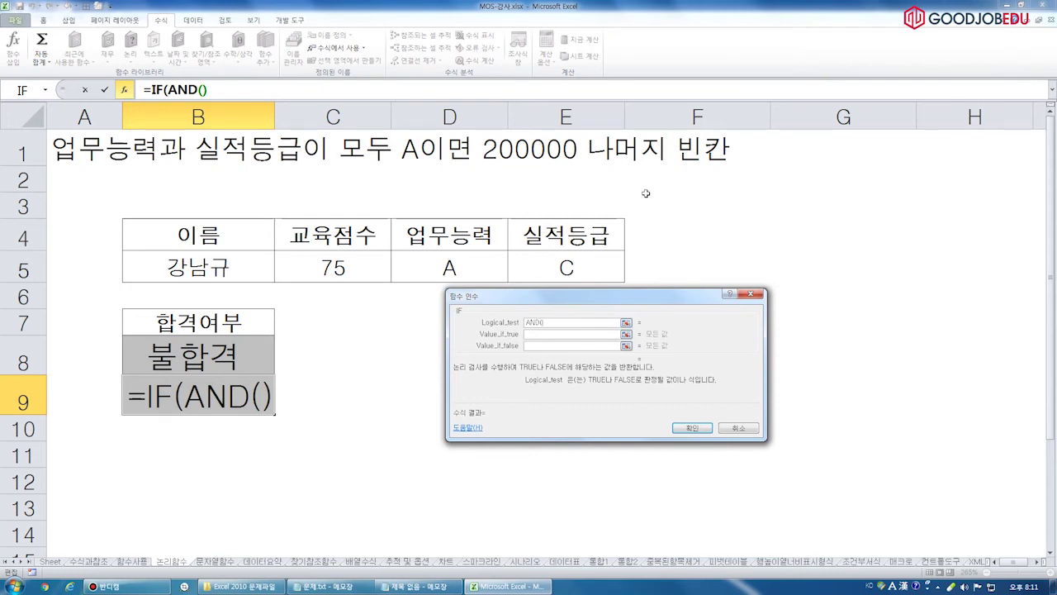
Set the logical test to AND(D5="A",E5="A").
left_click(467, 263)
type("=\"A\"")
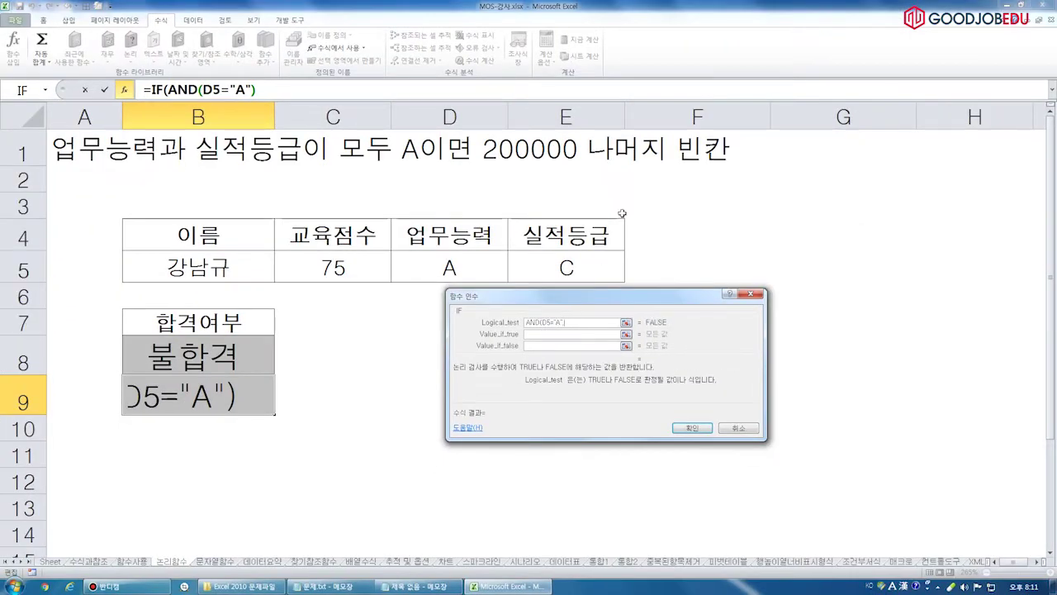
type(",")
left_click(589, 259)
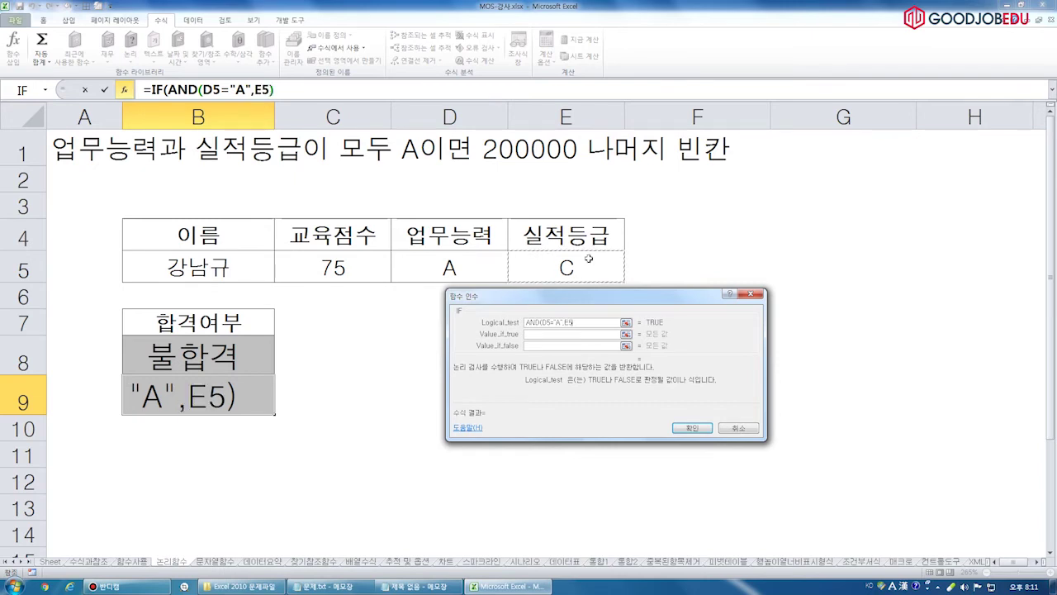
type("=\"A\")")
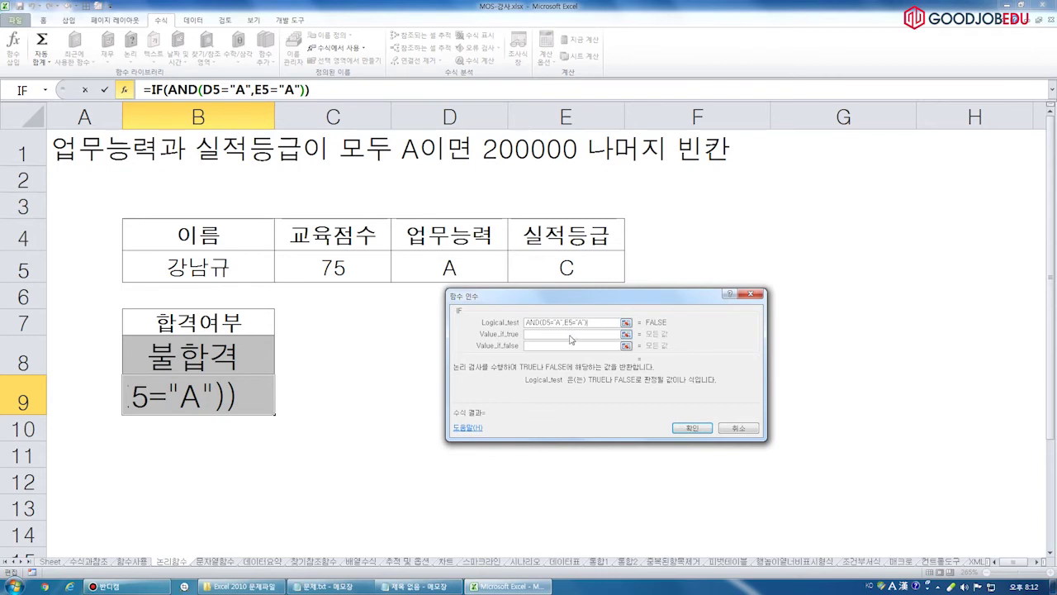
Set 200000 as the true value and "" as the false value, then confirm.
left_click(570, 335)
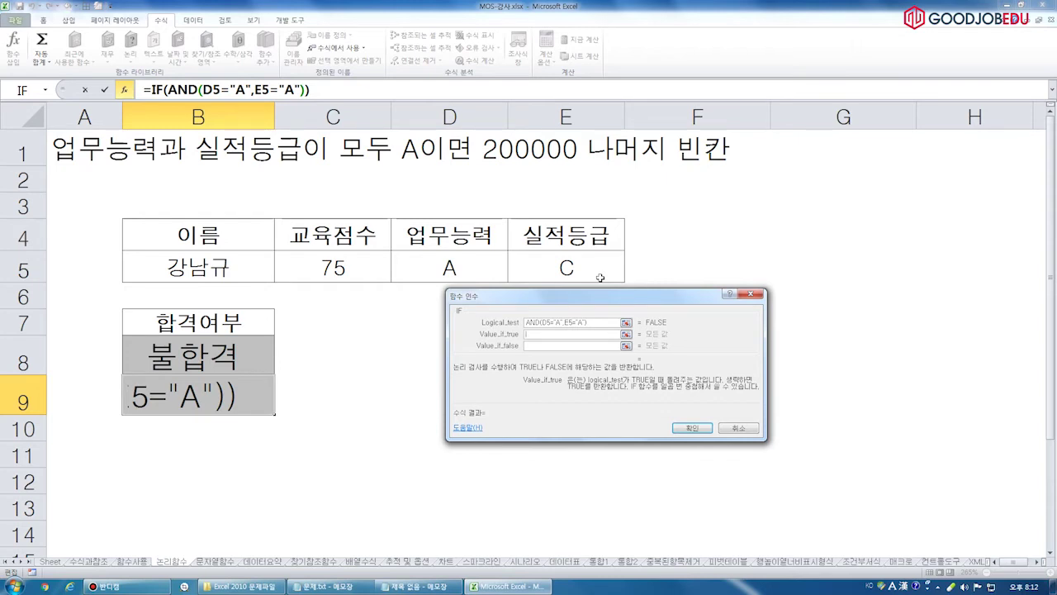
type("200000")
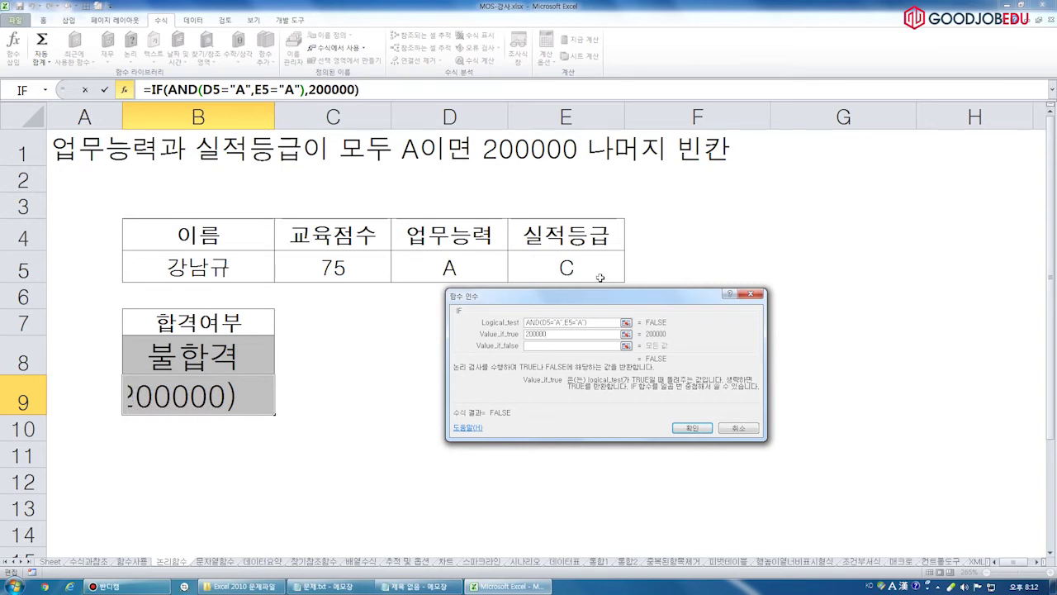
key("Tab")
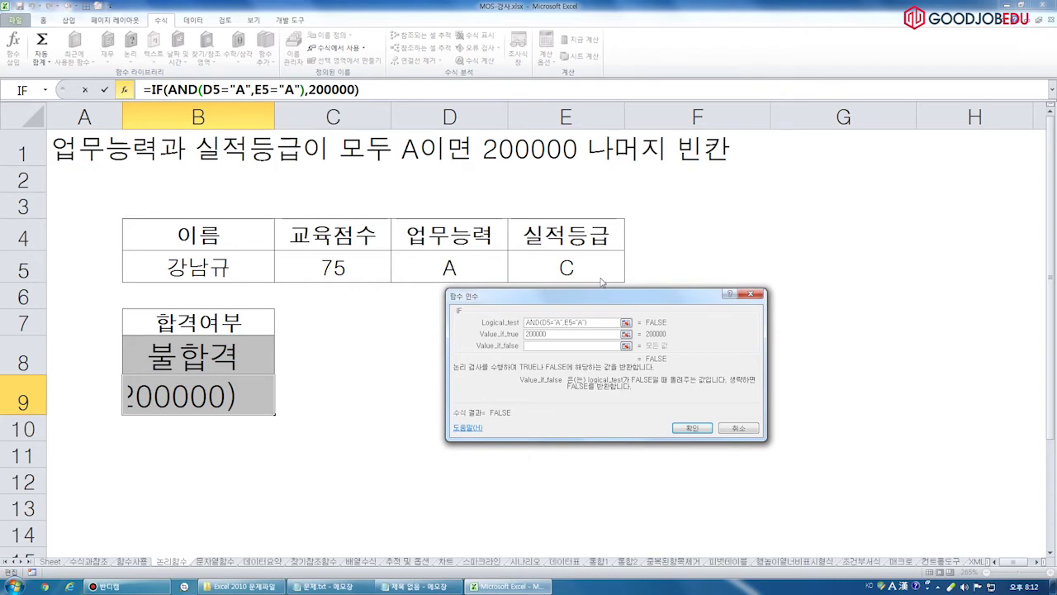
type("\"\"")
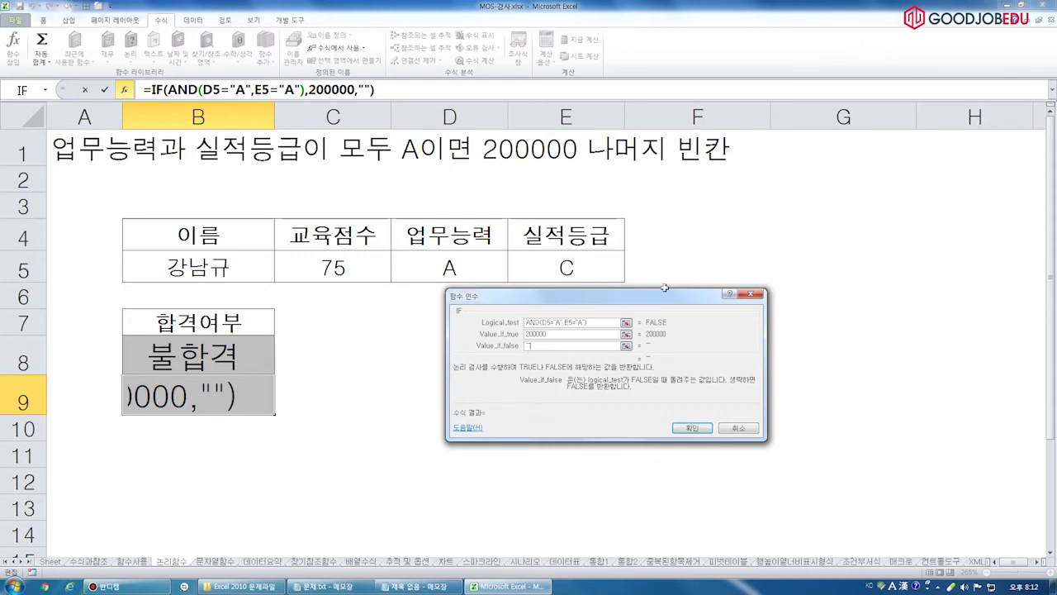
left_click(692, 428)
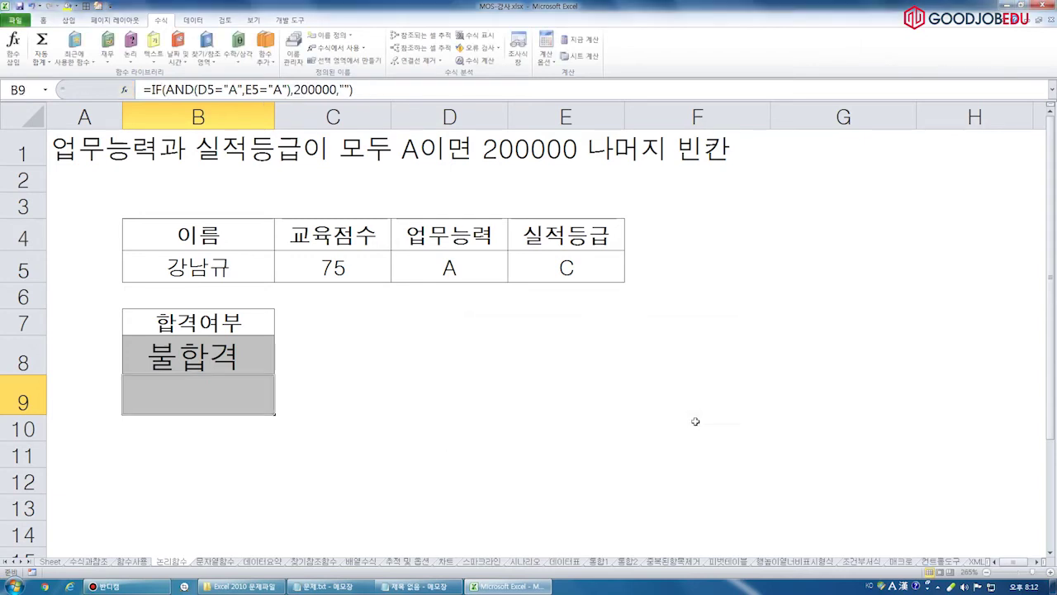
left_click(498, 262)
Turn on Show Formulas and widen column B to fit the formulas.
left_click(552, 279)
left_click(219, 395)
left_click(217, 276)
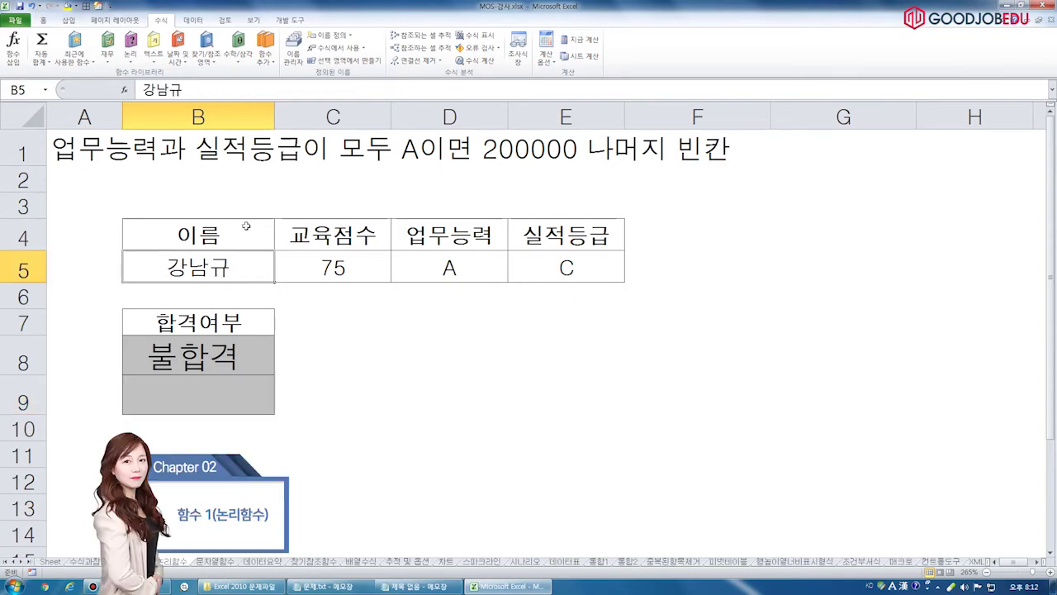
left_click(475, 34)
left_click_drag(503, 116, 967, 118)
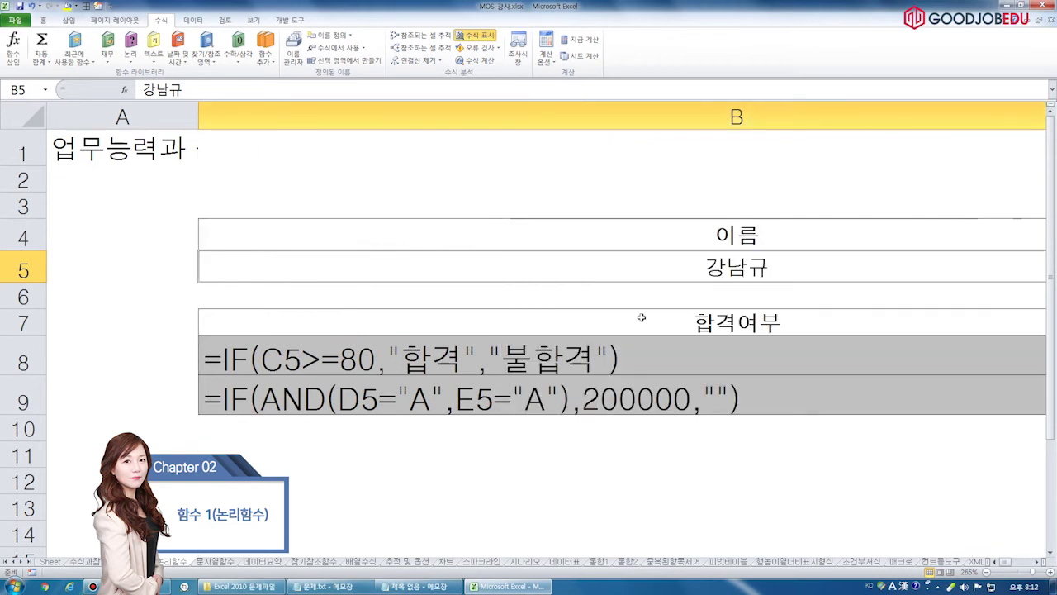
scroll(641, 316, "down", 1)
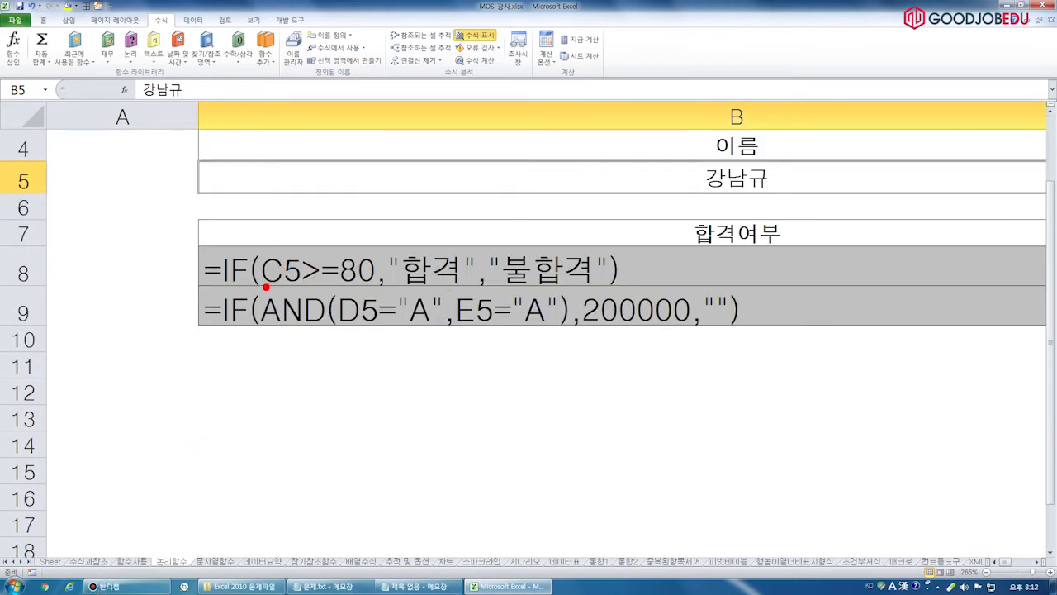
Mark up the conditions and results of the B8 and B9 IF formulas with the pen, then erase.
left_click_drag(261, 289, 365, 288)
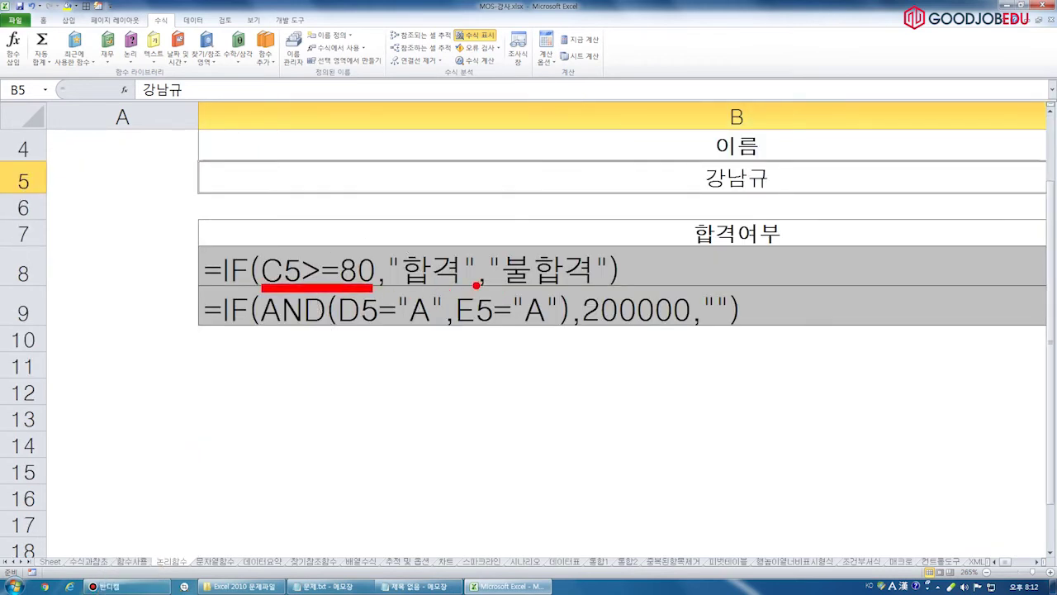
mouse_move(419, 219)
left_mouse_down()
mouse_move(454, 226)
mouse_move(464, 214)
left_mouse_up()
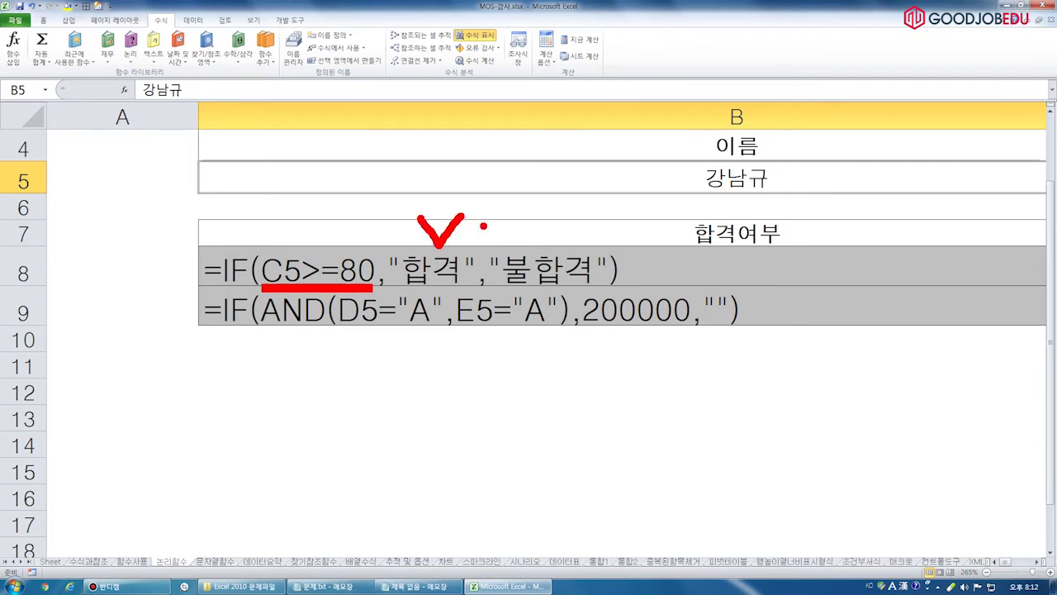
left_click_drag(543, 220, 587, 217)
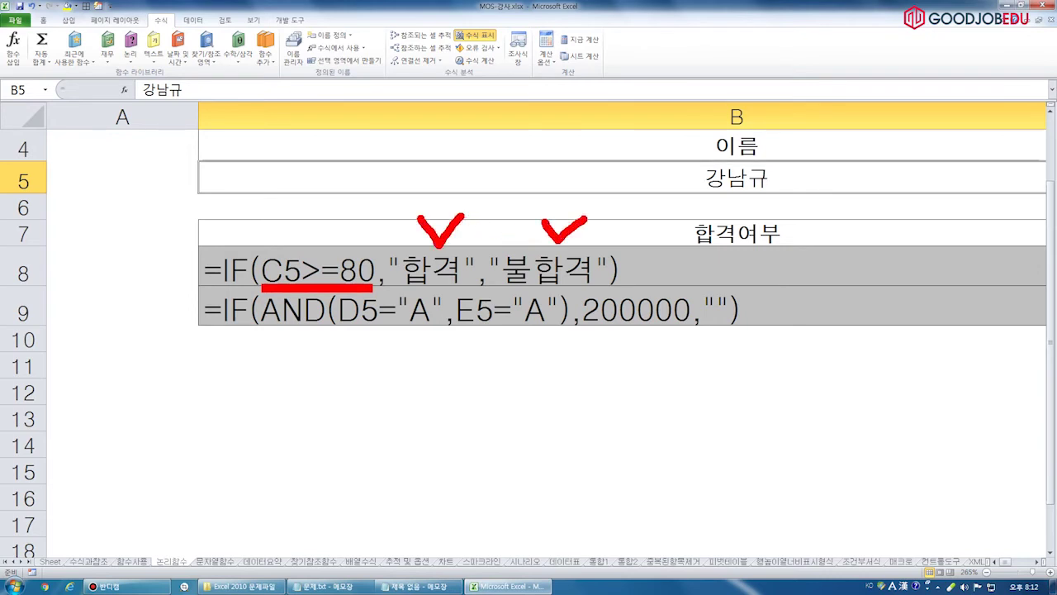
key("ctrl+z")
key("ctrl+z")
key("ctrl+z")
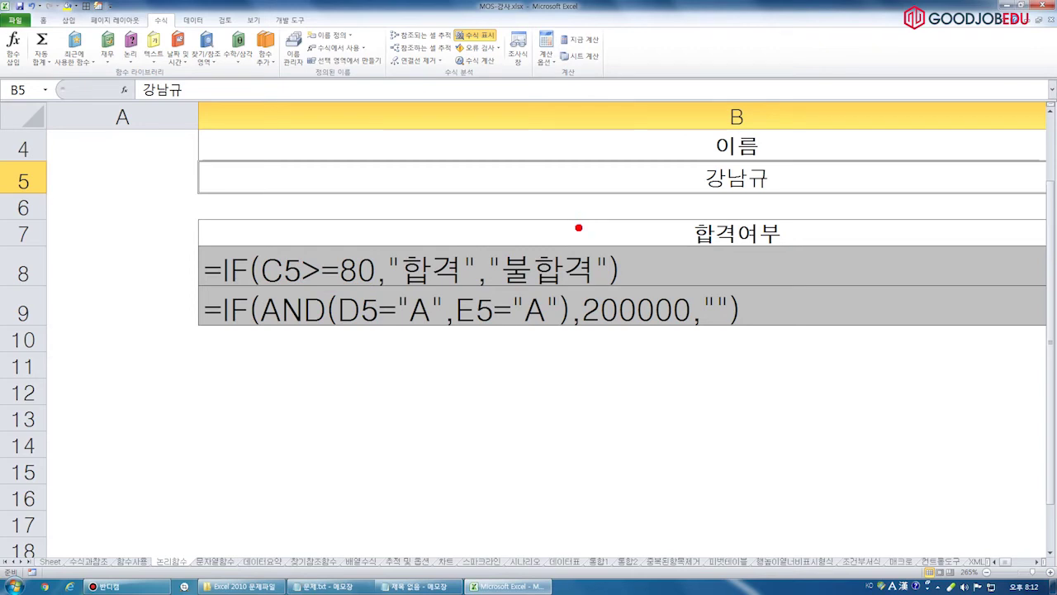
left_click_drag(261, 331, 565, 331)
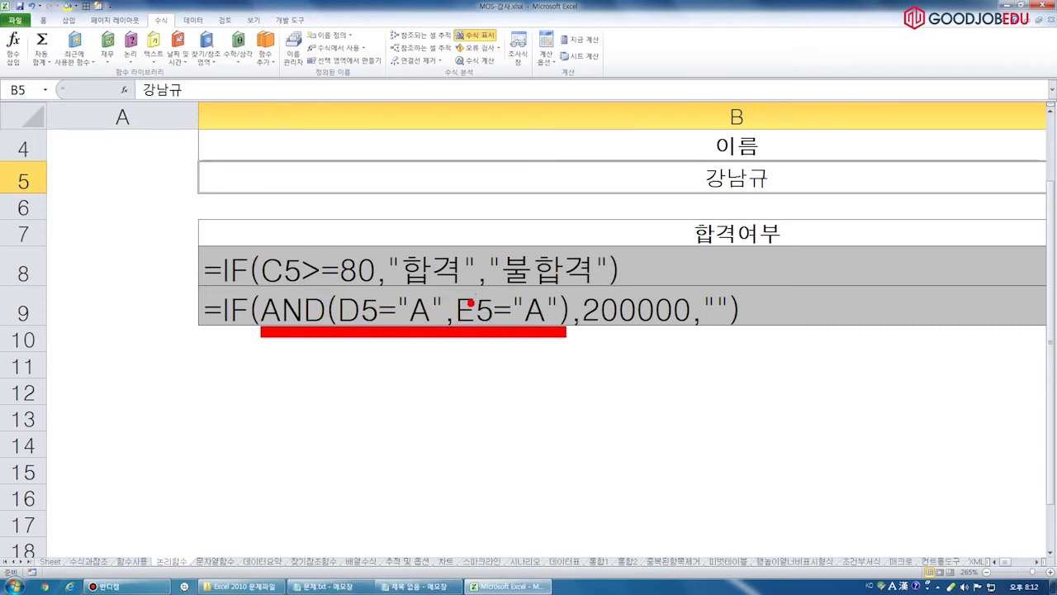
mouse_move(264, 348)
left_mouse_down()
mouse_move(296, 380)
mouse_move(332, 356)
left_mouse_up()
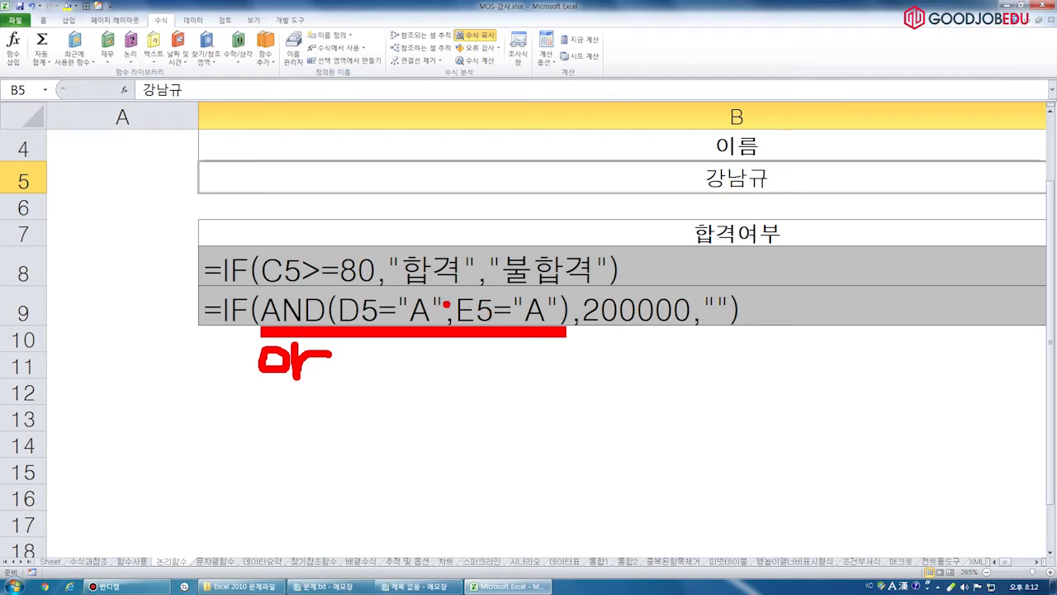
mouse_move(644, 281)
left_mouse_down()
mouse_move(720, 285)
mouse_move(736, 268)
left_mouse_up()
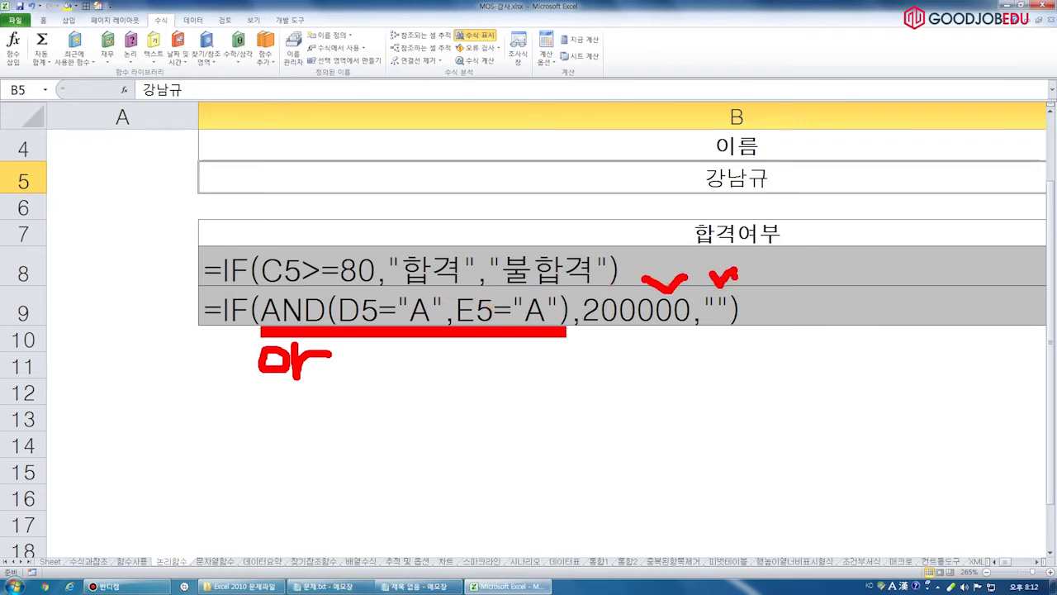
key("e")
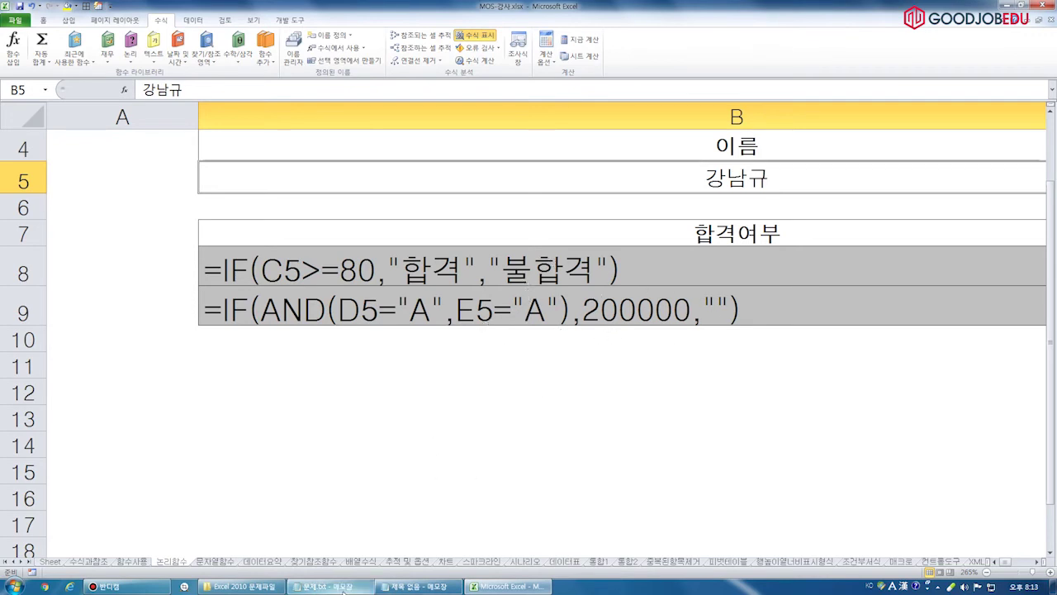
Dock the 문제.txt Notepad window as a wide strip along the screen bottom, then switch to the practice folder.
left_click(327, 586)
double_click(253, 5)
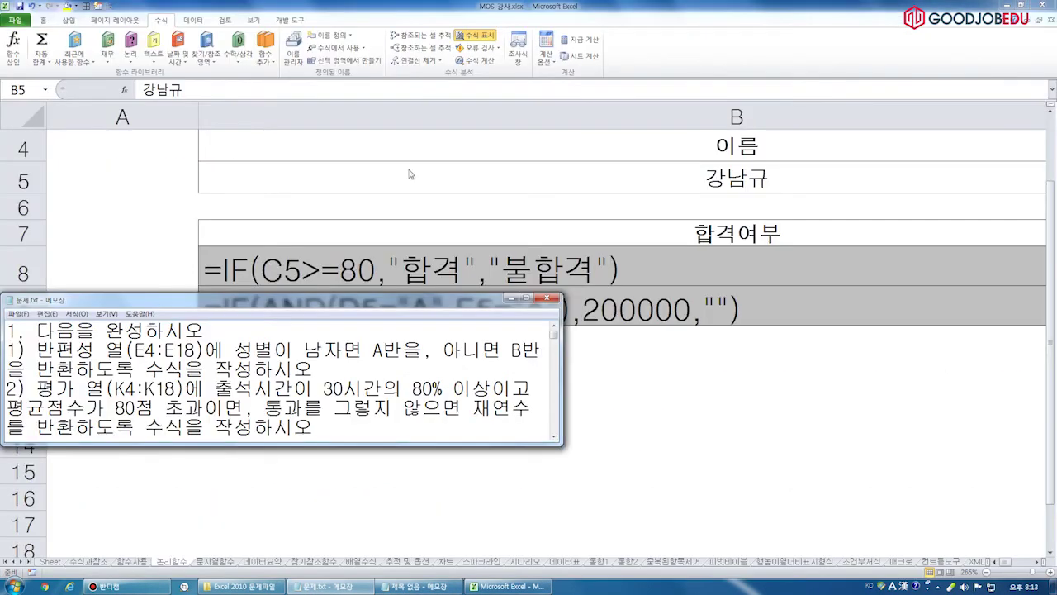
left_click_drag(227, 246, 218, 439)
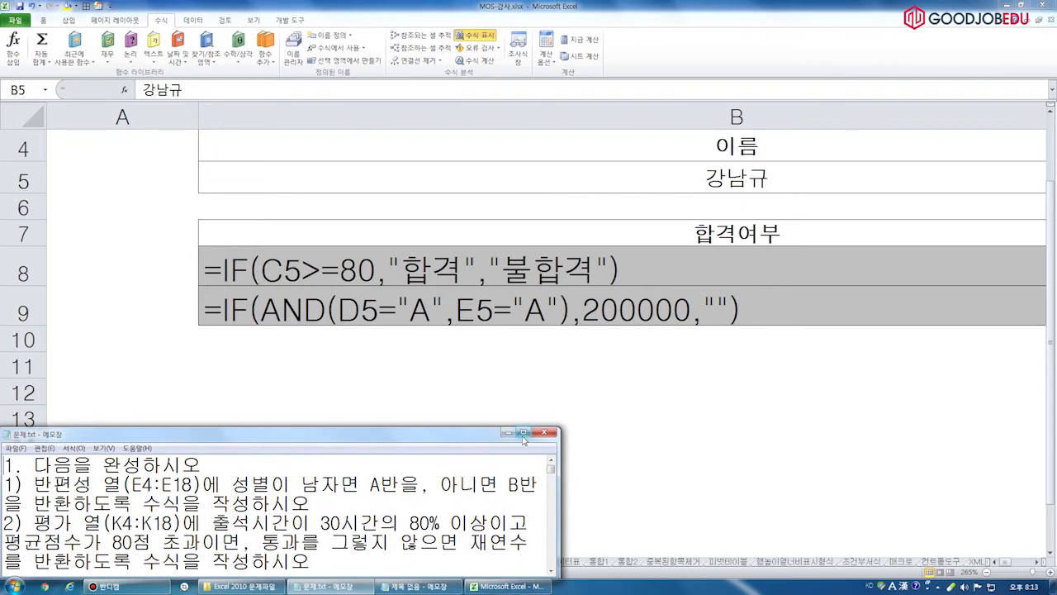
mouse_move(560, 427)
left_mouse_down()
mouse_move(1043, 473)
mouse_move(1054, 505)
left_mouse_up()
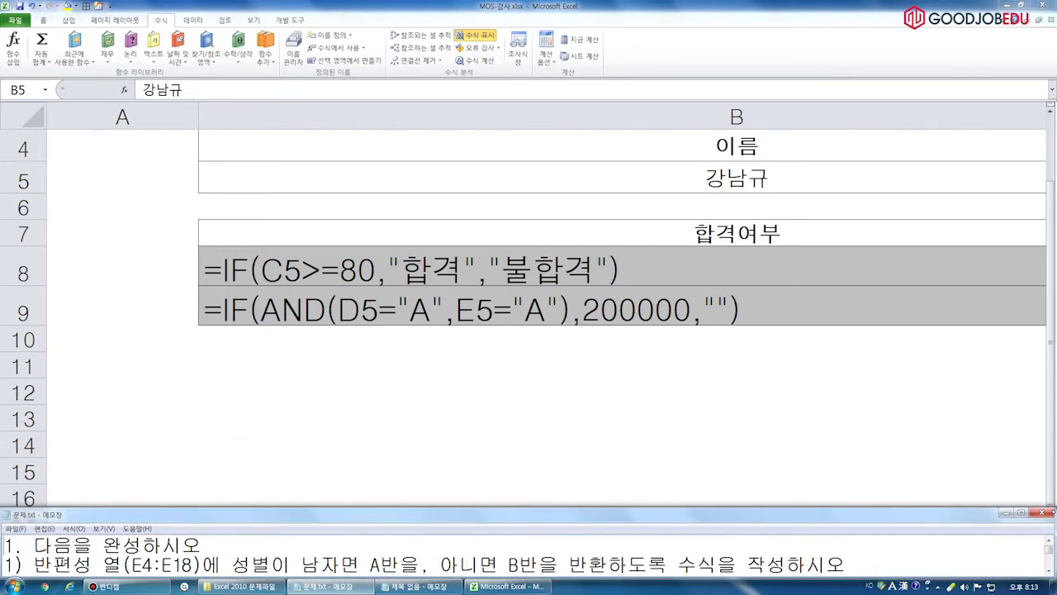
left_click(244, 586)
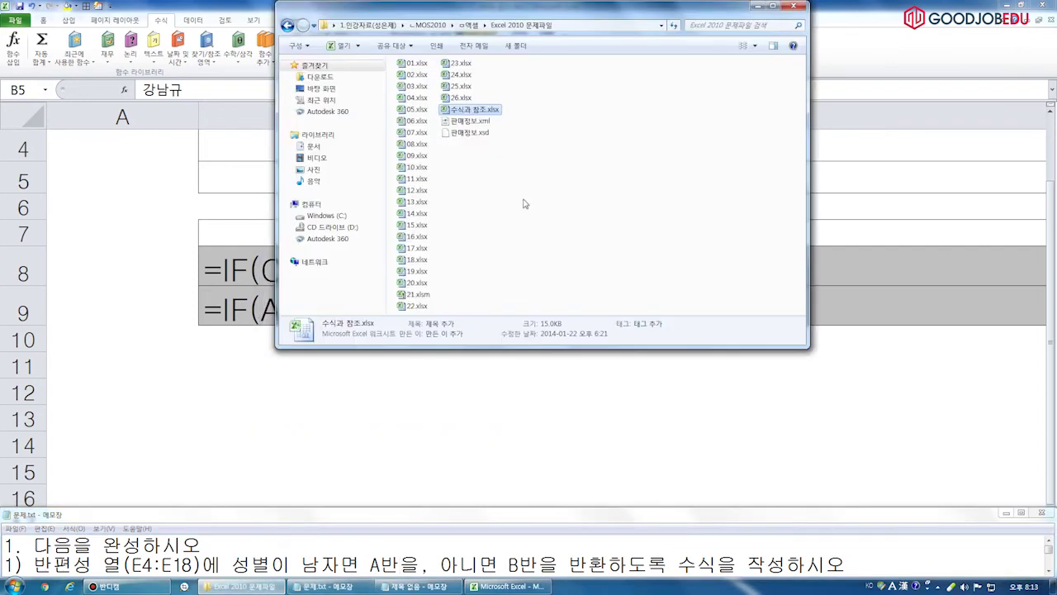
Open 01.xlsx in an enlarged Excel window and move the 문제.txt instructions below the sheet.
left_click(417, 64)
double_click(416, 65)
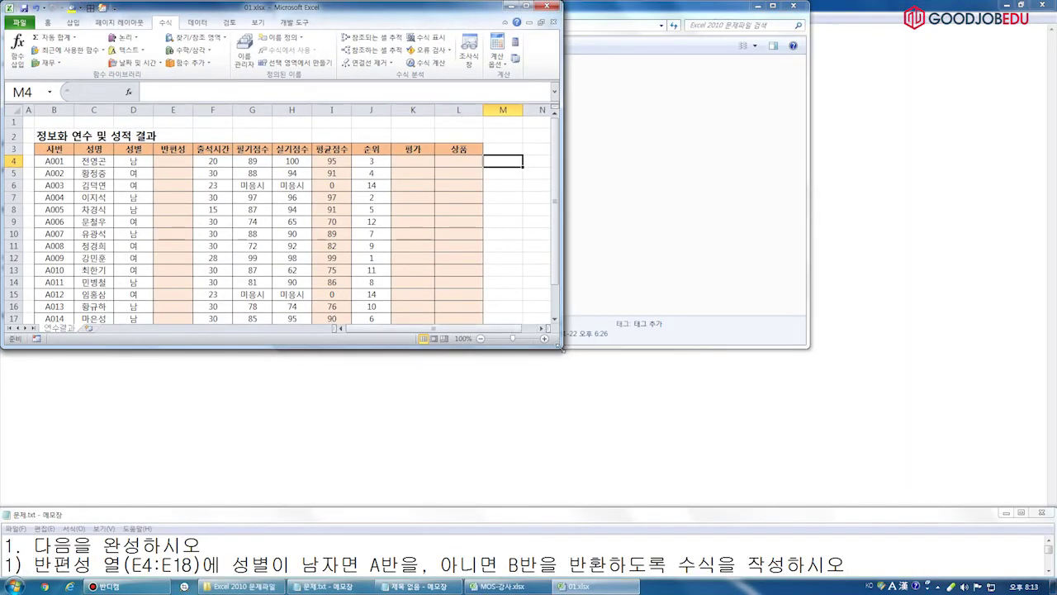
mouse_move(560, 347)
left_mouse_down()
mouse_move(1042, 507)
mouse_move(1056, 530)
left_mouse_up()
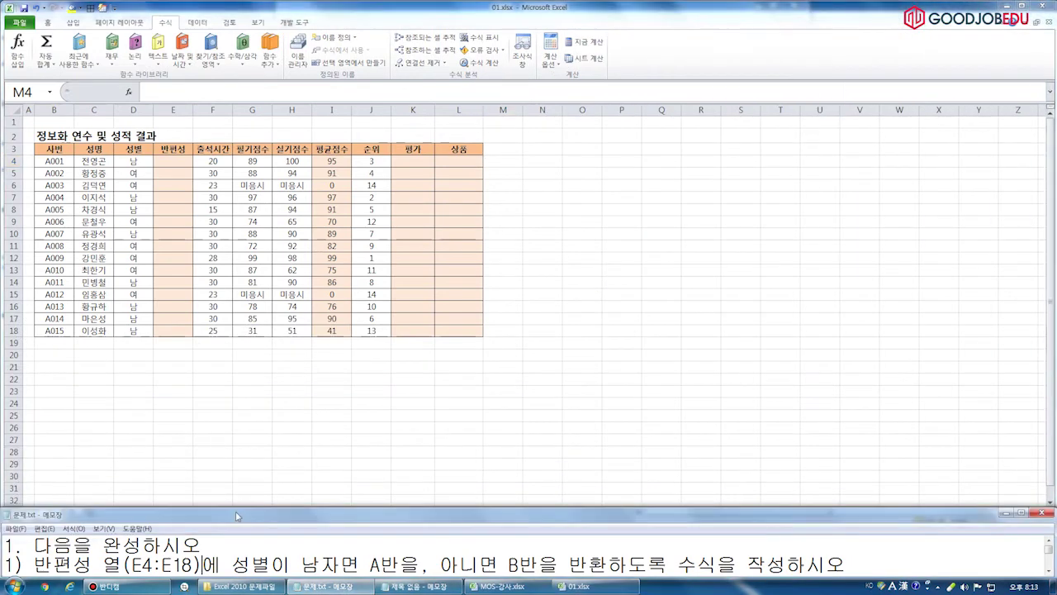
left_click(239, 549)
left_click_drag(383, 125, 3, 4)
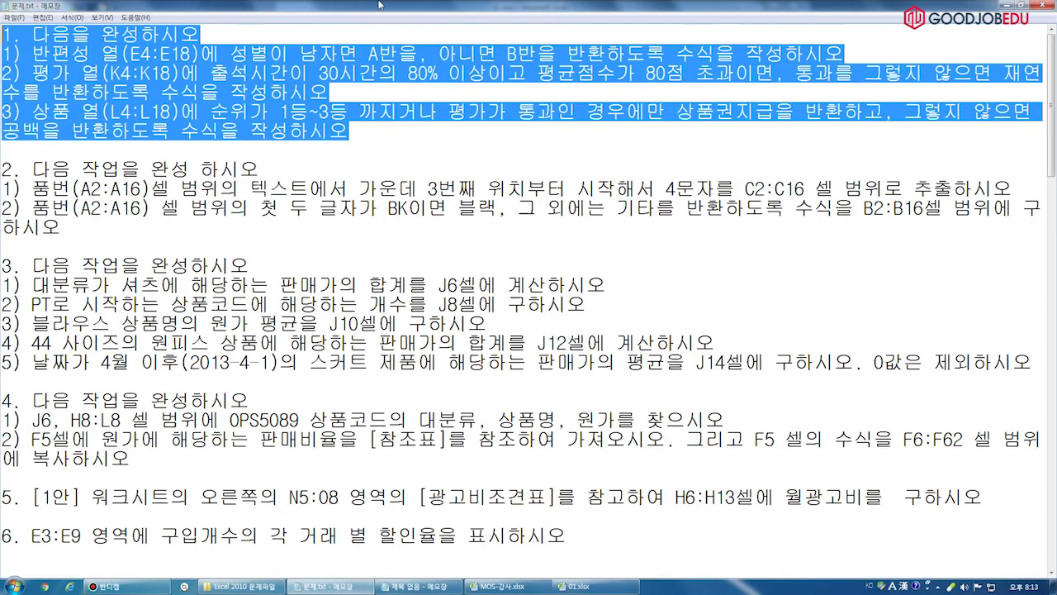
left_click_drag(380, 5, 326, 511)
left_click(259, 548)
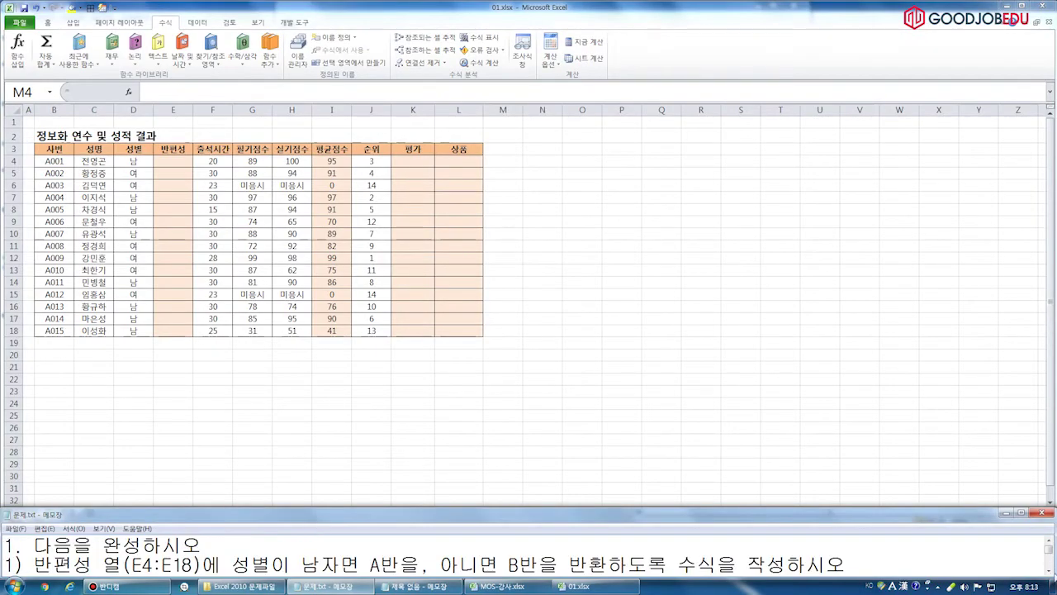
Select E4, showing the E4:E18 반편성 target range, and open the Logical function list.
left_click(1049, 574)
left_click(215, 406)
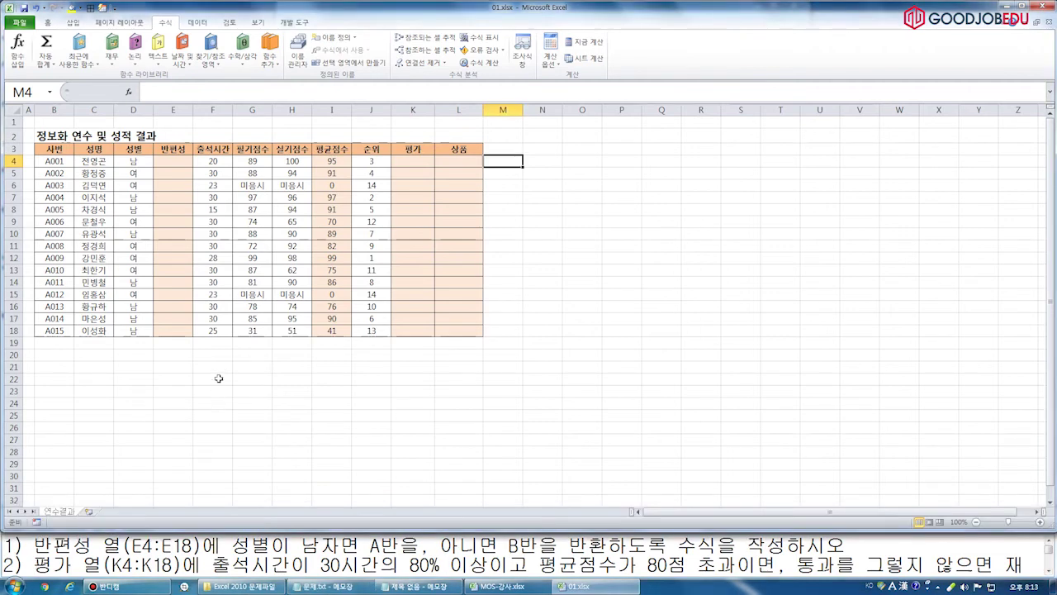
left_click_drag(132, 545, 193, 546)
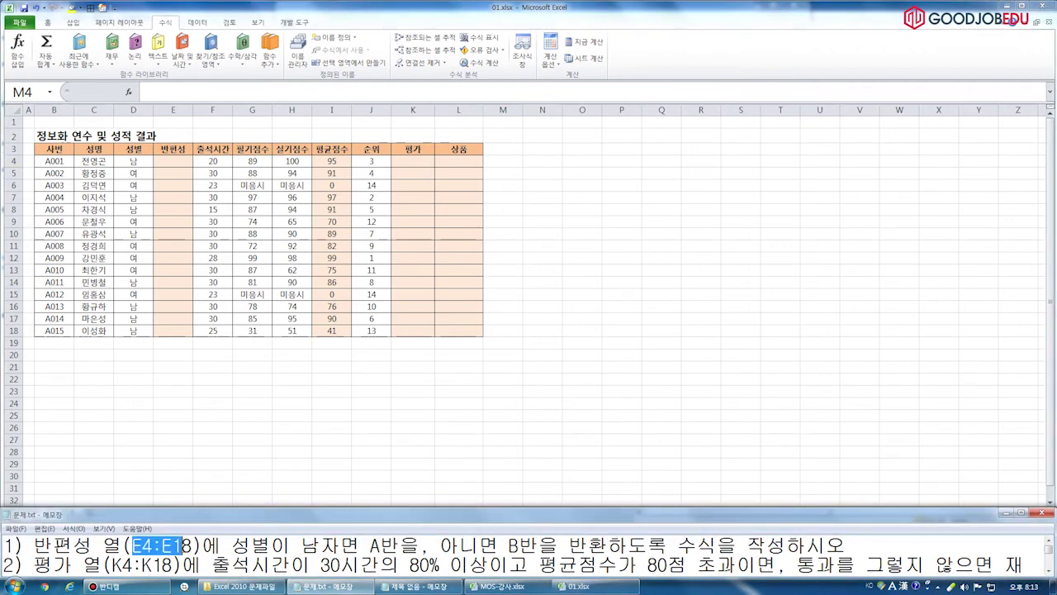
left_click(176, 161)
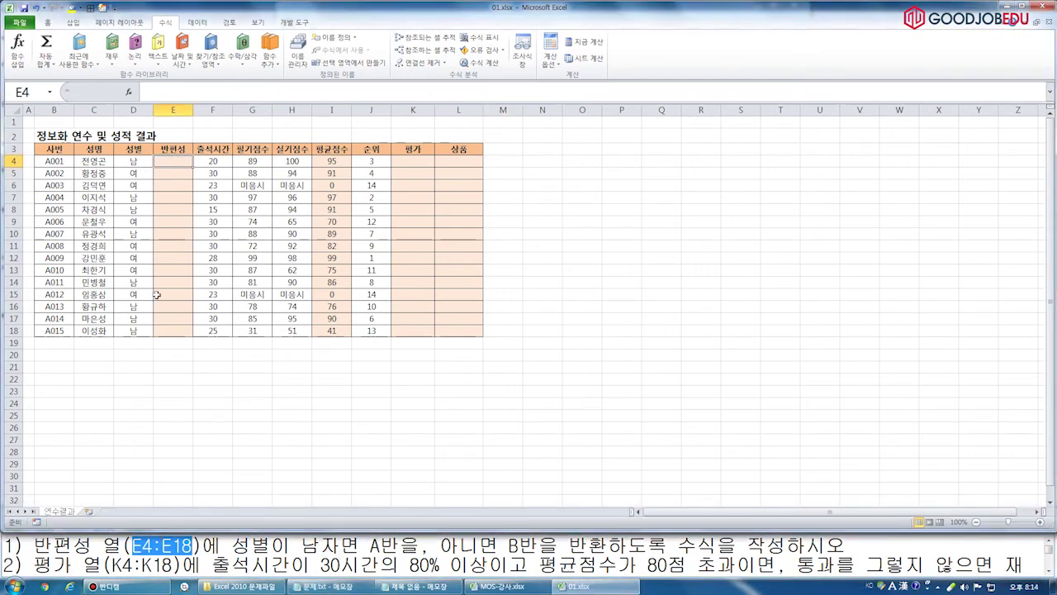
left_click_drag(168, 159, 174, 331)
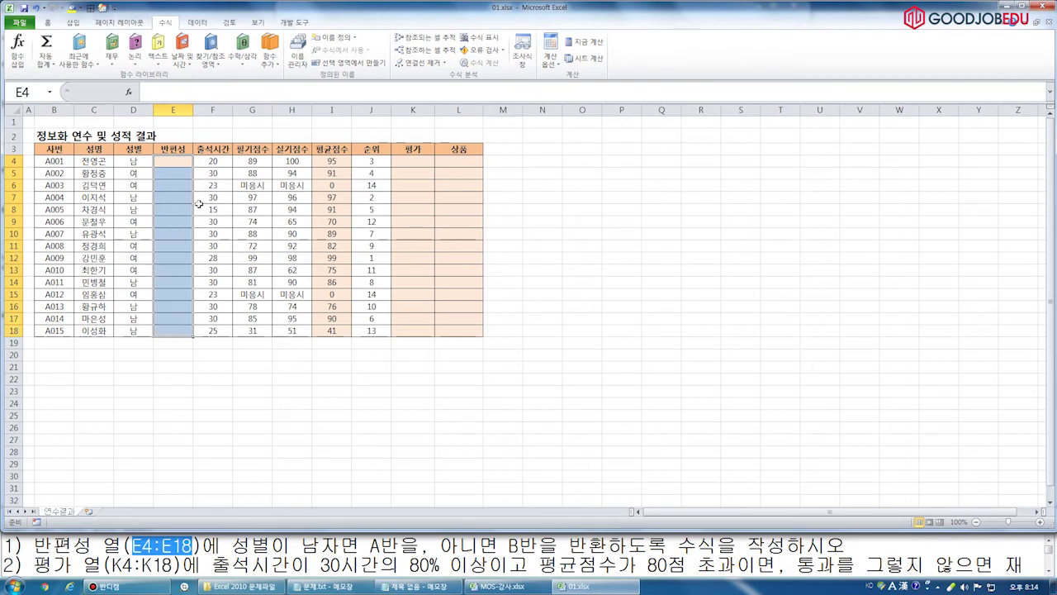
left_click(168, 161)
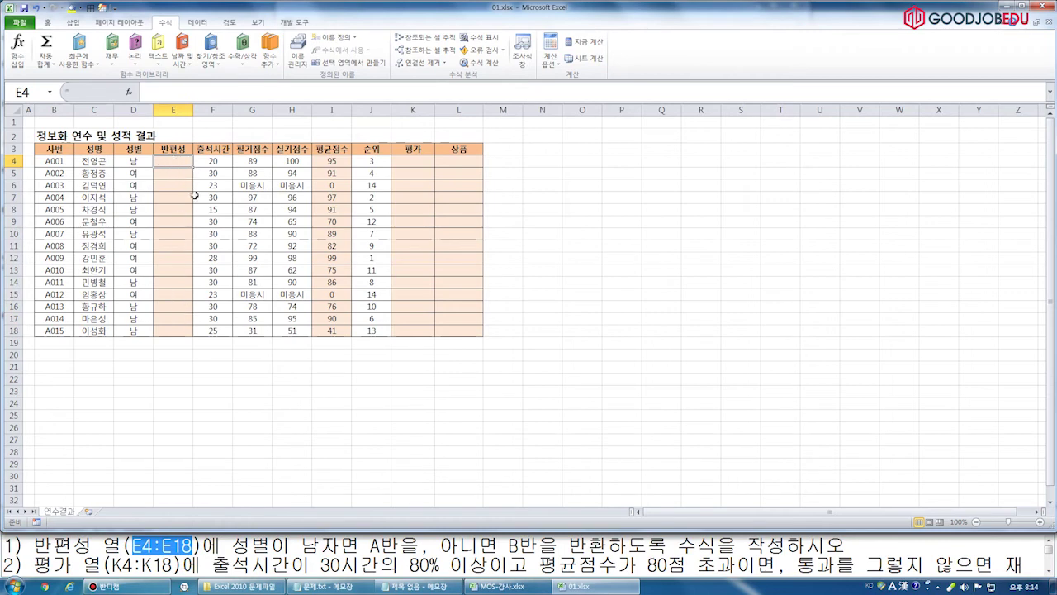
left_click_drag(195, 169, 183, 332)
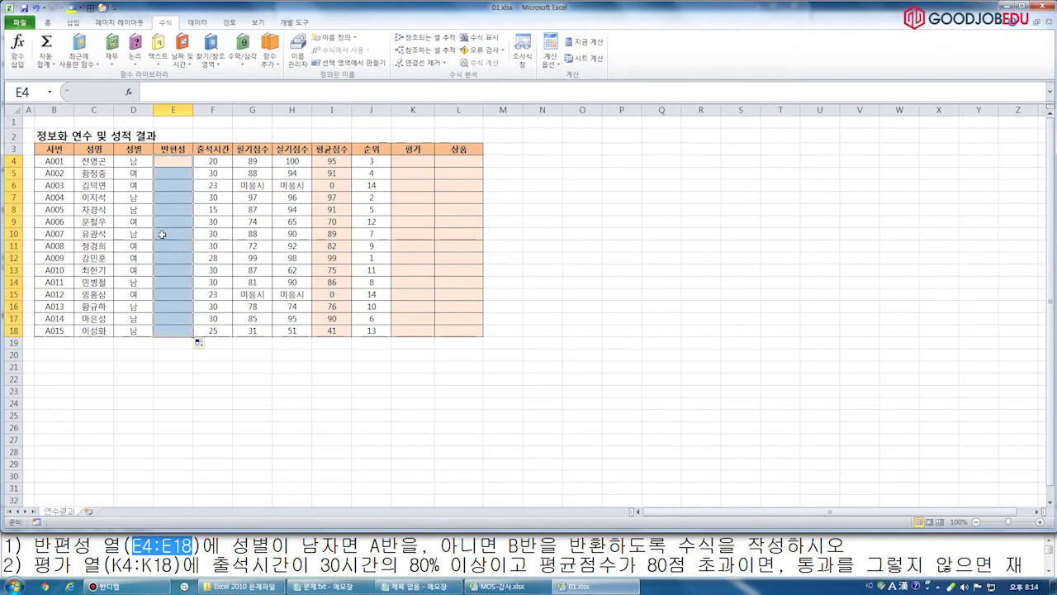
left_click(177, 160)
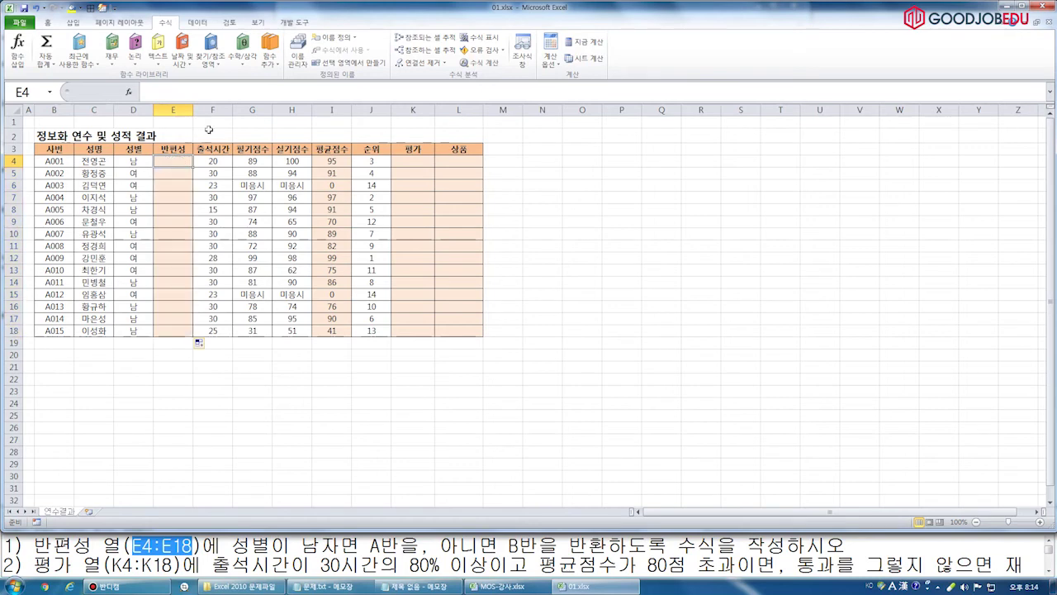
left_click(134, 49)
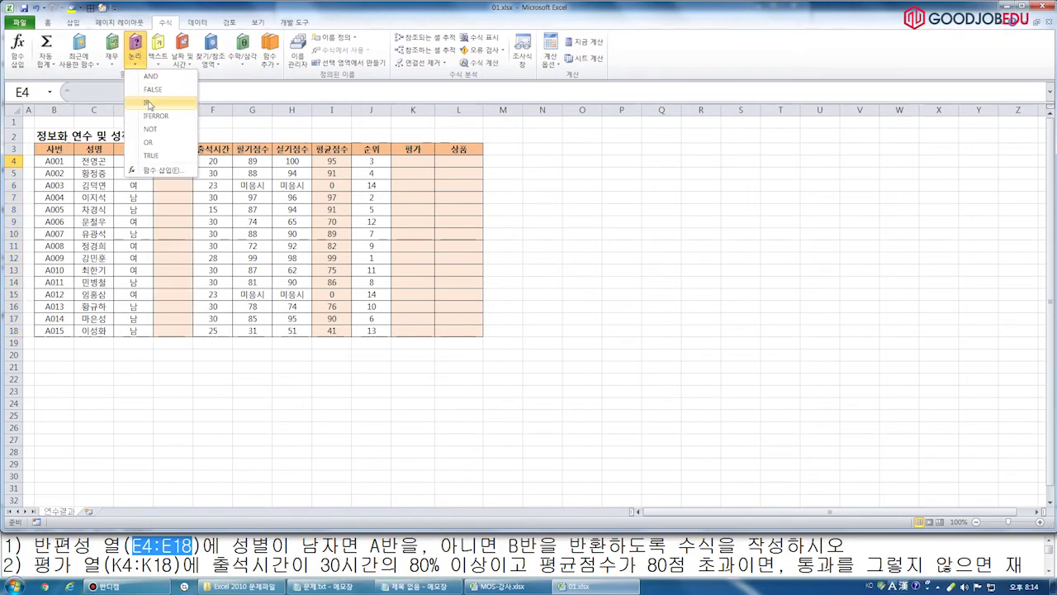
Abandon the first IF attempt and reselect cell E4.
left_click(142, 101)
left_click_drag(563, 303, 403, 234)
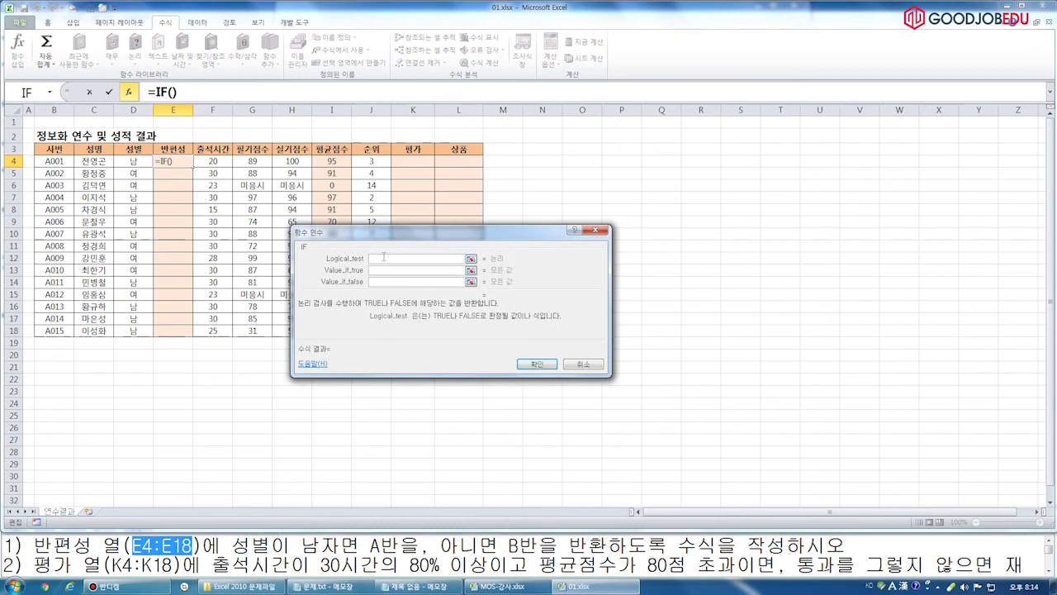
key("Escape")
left_click(29, 122)
scroll(54, 199, "up", 3)
left_click(245, 188)
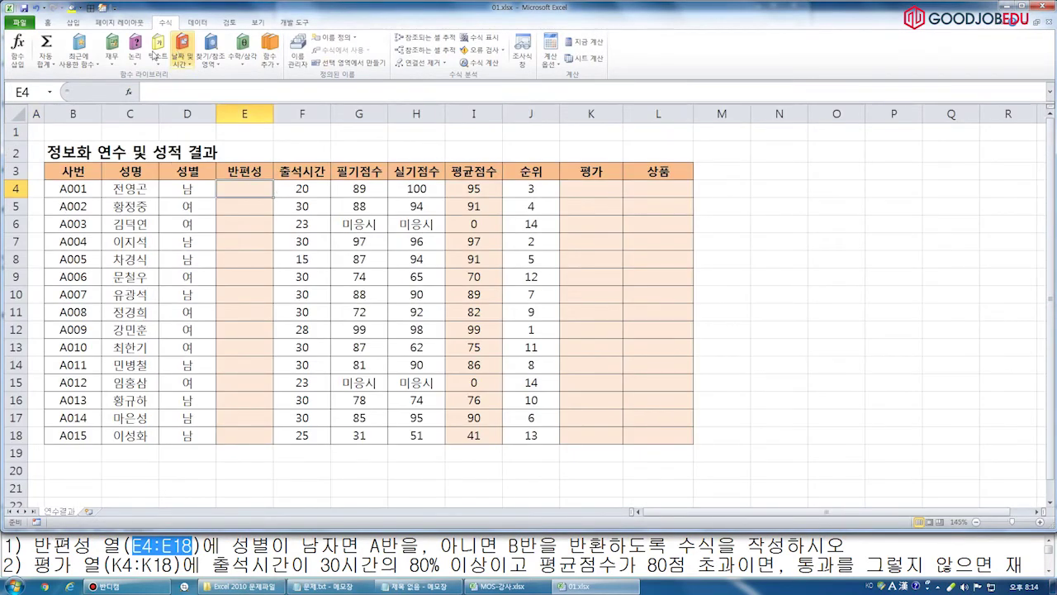
Insert IF in E4 with the logical test D4="남".
left_click(134, 56)
left_click(146, 102)
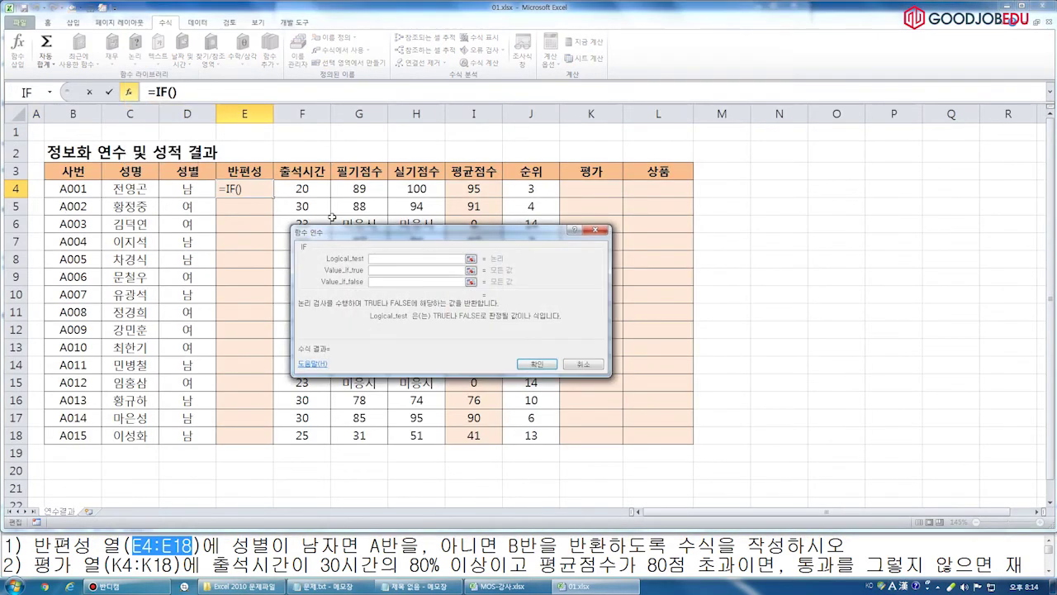
left_click_drag(347, 228, 347, 195)
left_click(184, 171)
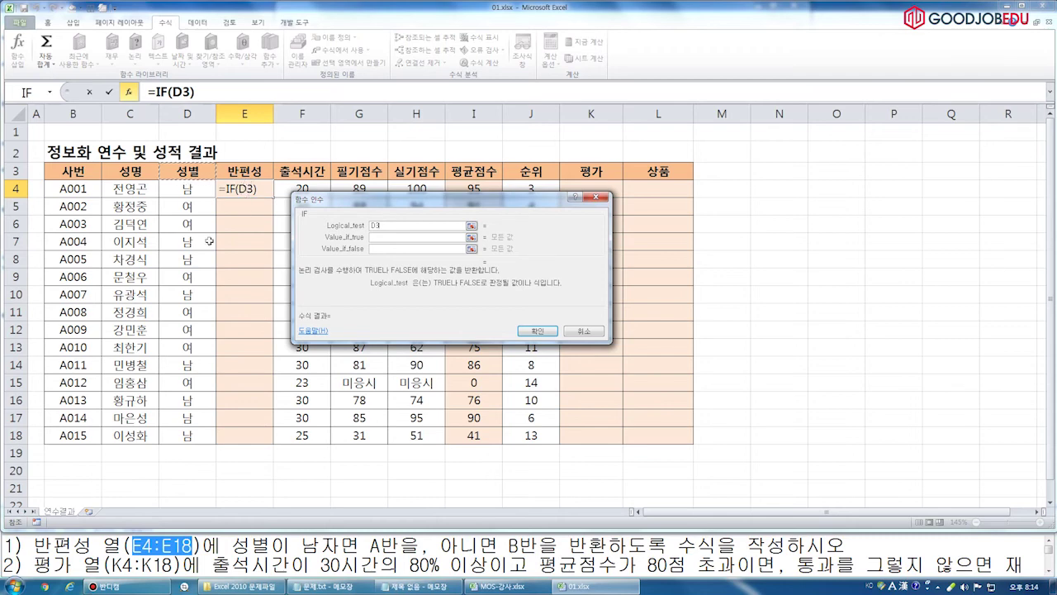
left_click(185, 190)
type("=\"남자\"")
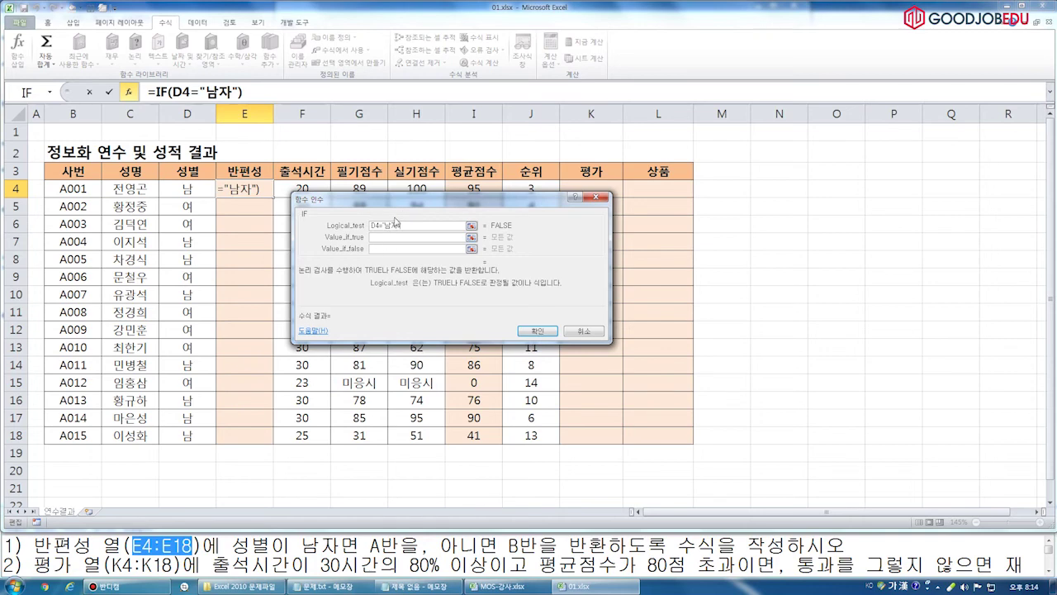
left_click_drag(381, 235, 413, 235)
left_click_drag(165, 205, 228, 204)
key("BackSpace")
key("BackSpace")
type("\"")
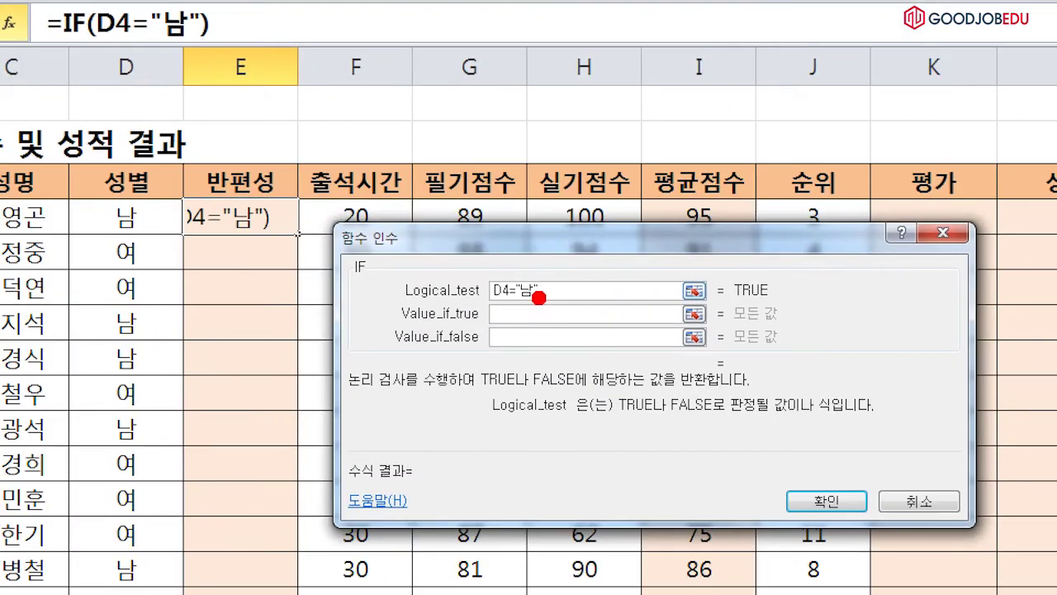
left_click_drag(463, 311, 591, 310)
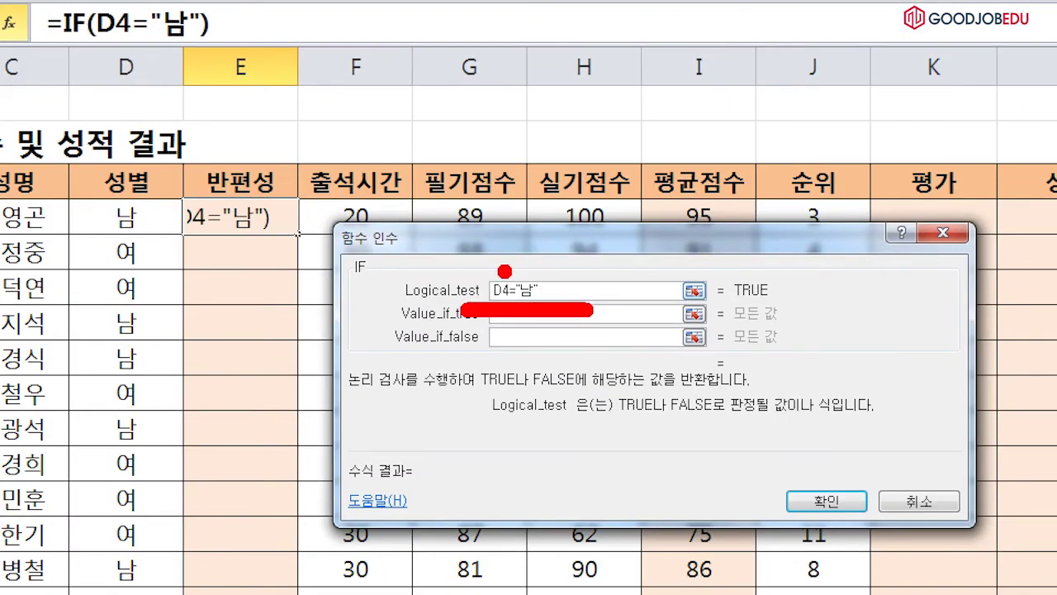
Return "A반" when true and "B반" otherwise, then copy the formula down to E18.
key("Tab")
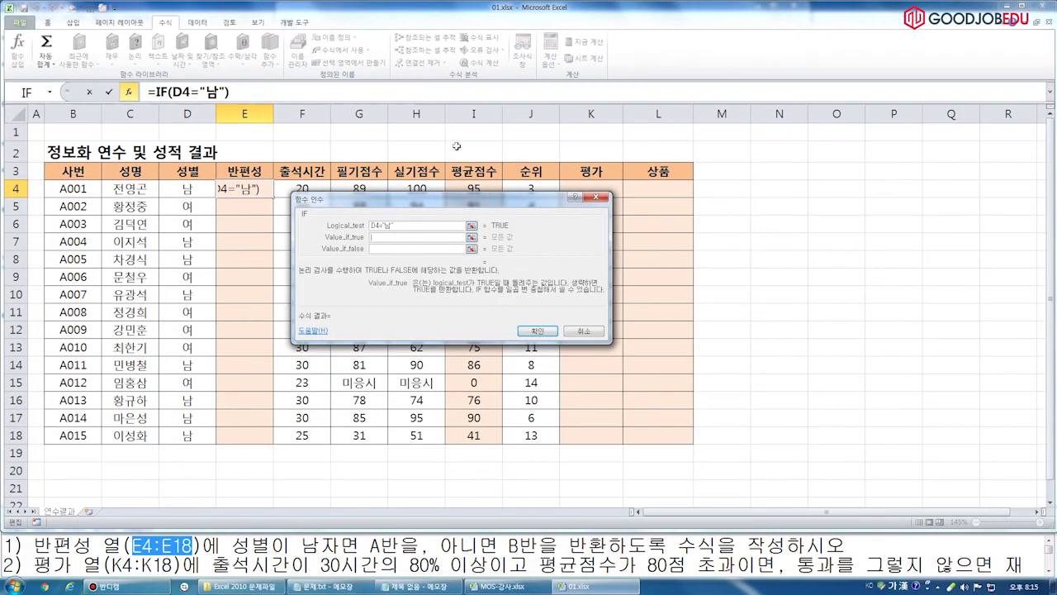
type("\"A")
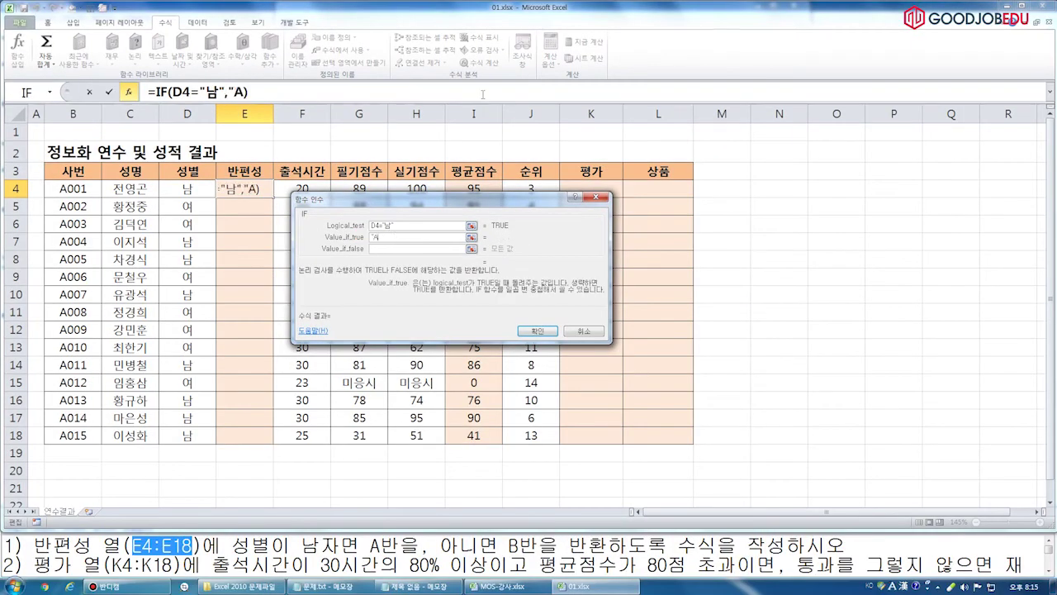
type("반\"")
key("Tab")
type("\"B반\"")
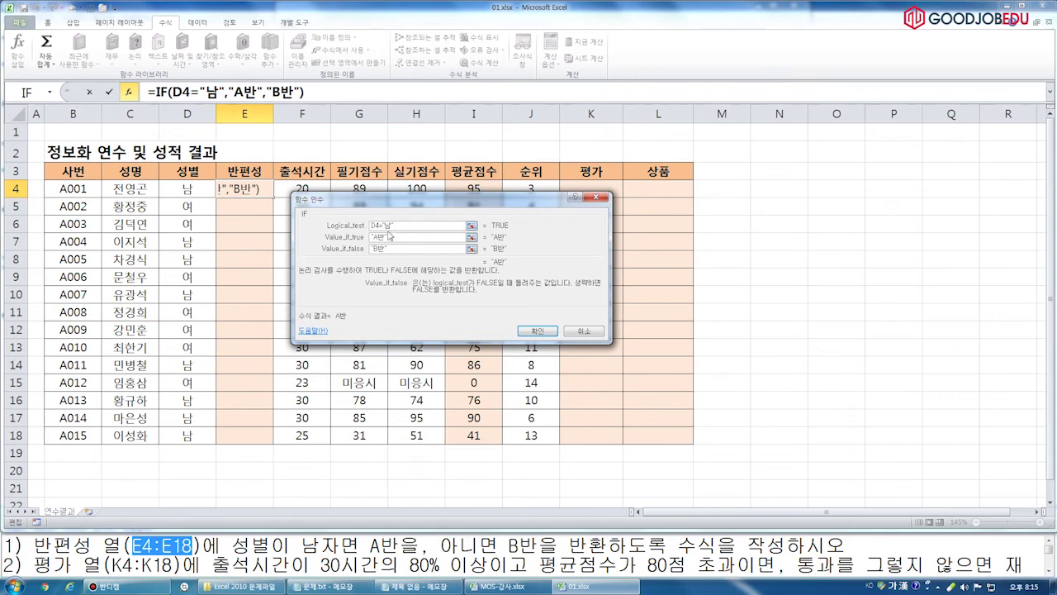
left_click(548, 334)
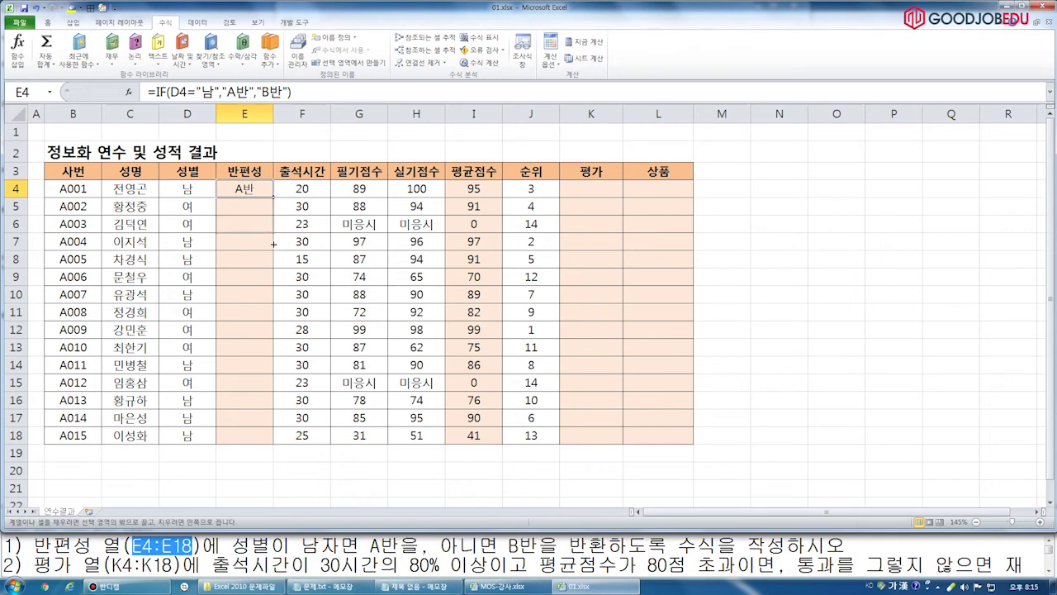
left_click_drag(273, 198, 274, 436)
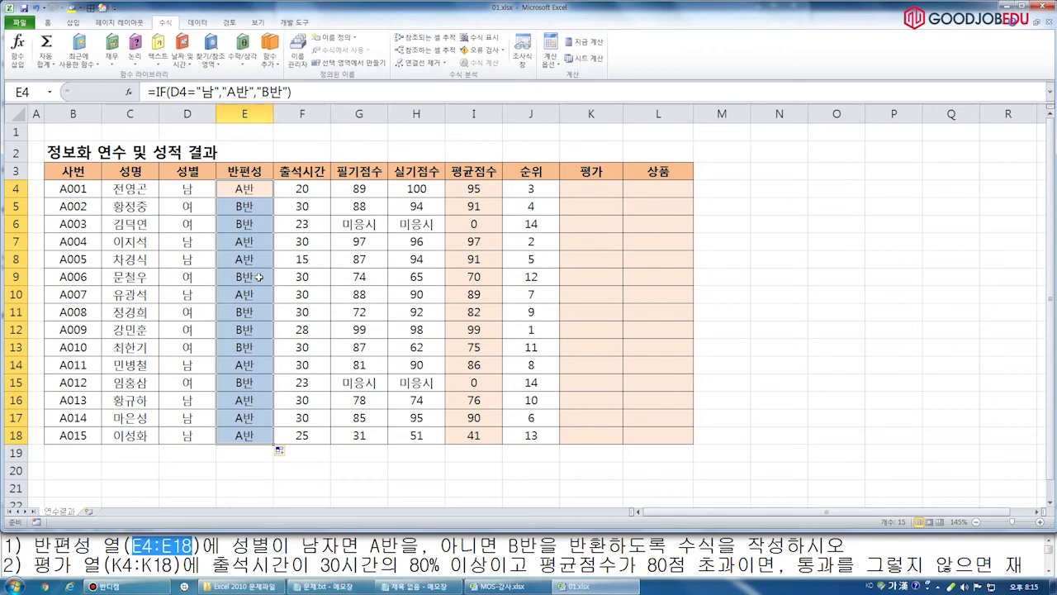
left_click(859, 547)
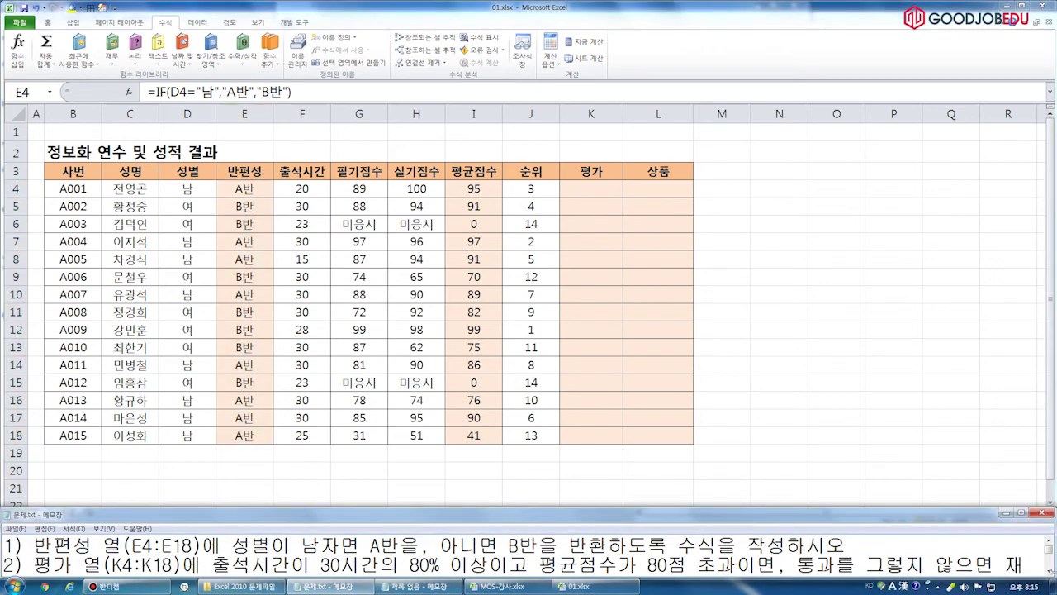
left_click(1049, 572)
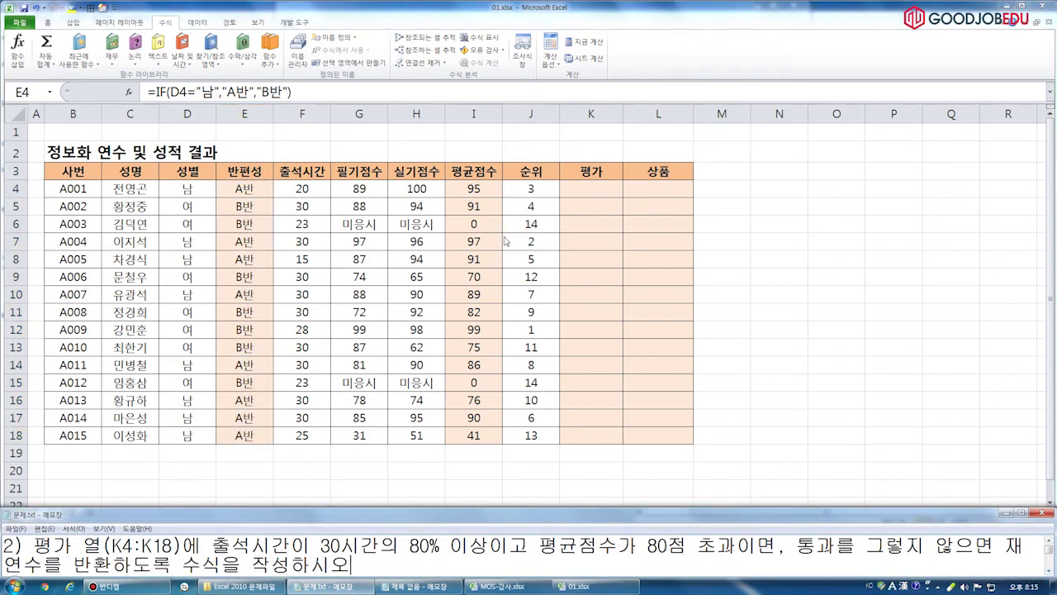
left_click(592, 188)
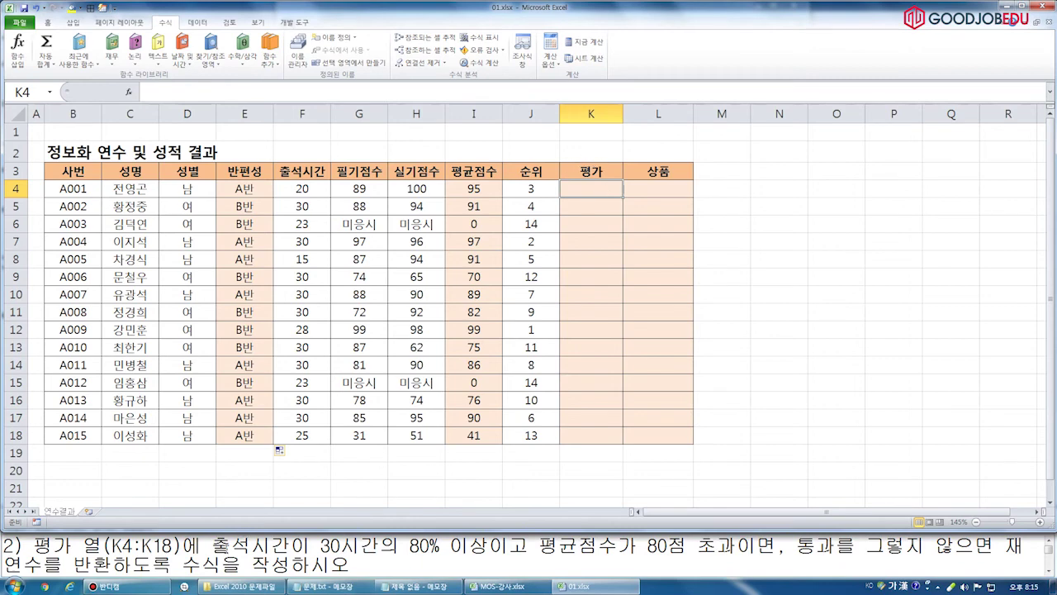
mouse_move(210, 559)
left_mouse_down()
mouse_move(487, 559)
mouse_move(525, 535)
mouse_move(489, 558)
mouse_move(747, 556)
left_mouse_up()
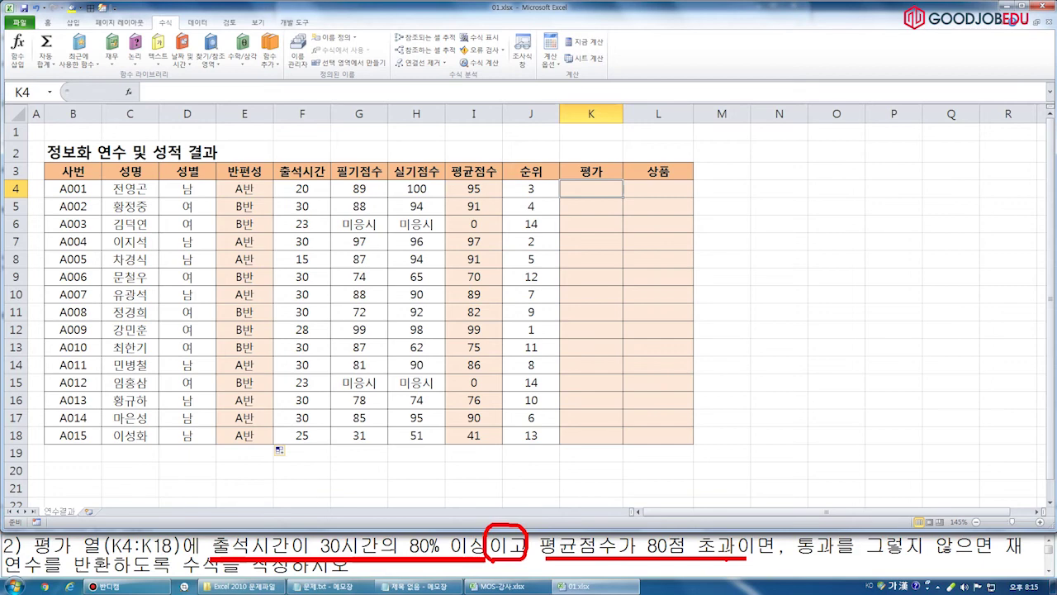
mouse_move(488, 497)
left_mouse_down()
mouse_move(506, 520)
mouse_move(533, 494)
left_mouse_up()
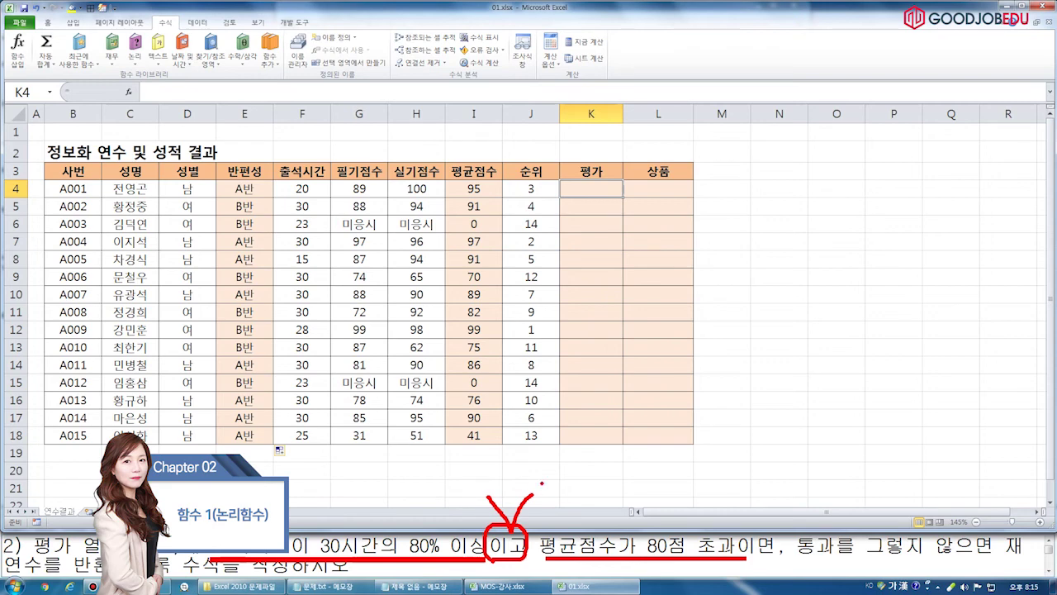
Insert IF in K4 with the logical test AND(F4>=30*80%,I4>80).
left_click(135, 60)
left_click(146, 103)
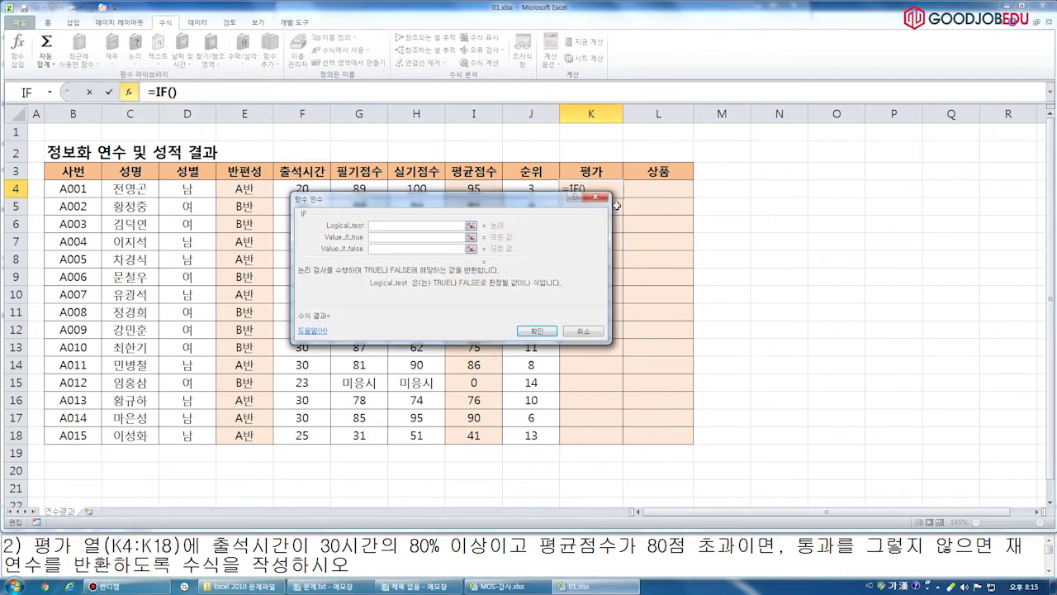
left_click_drag(512, 201, 631, 230)
type("ㅇ")
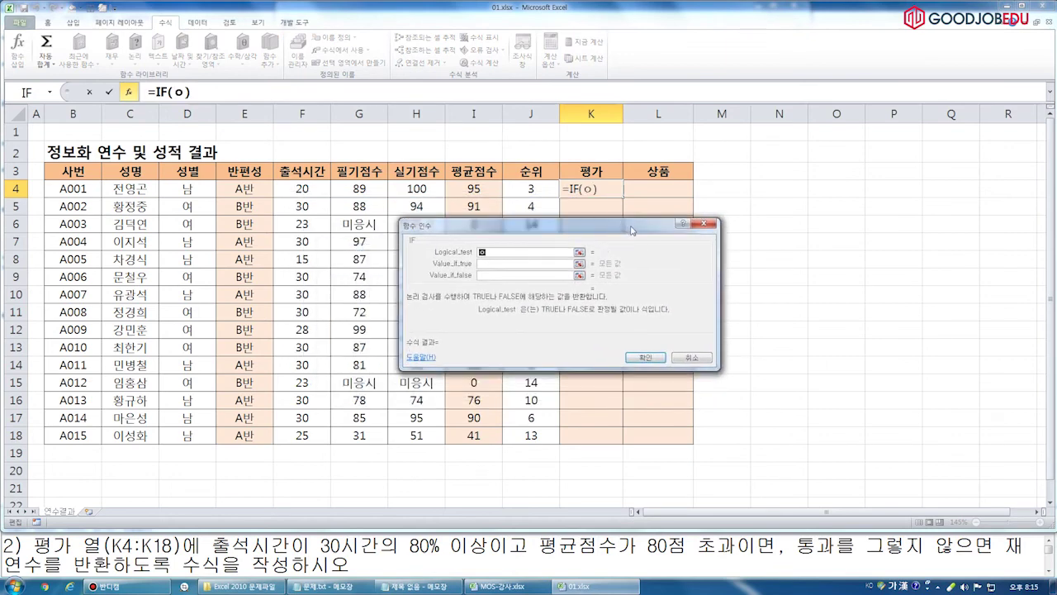
key("BackSpace")
key("Hangul")
type("AND(")
left_click_drag(583, 232, 763, 225)
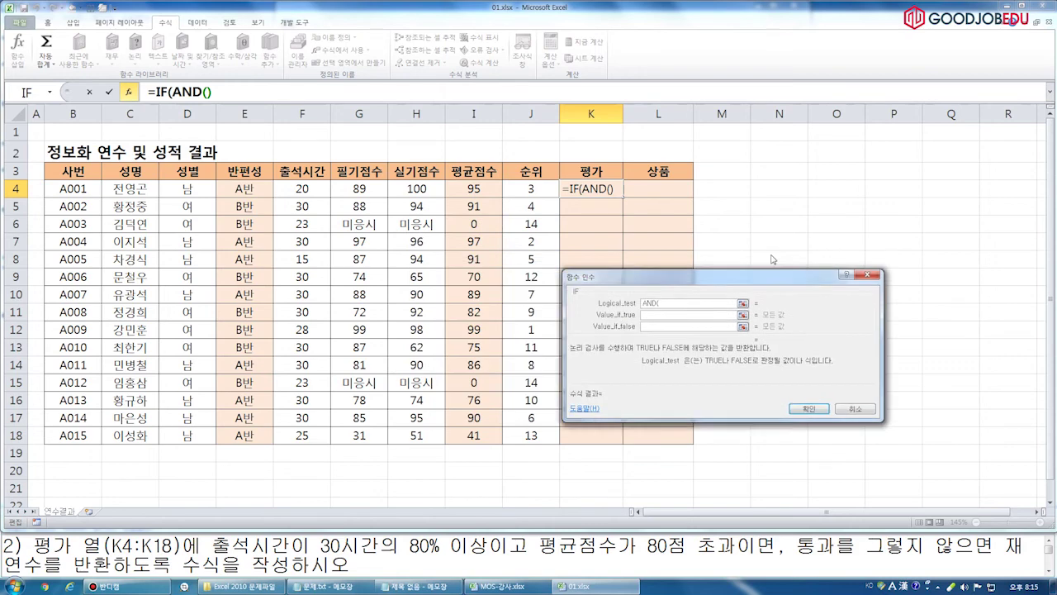
type(")")
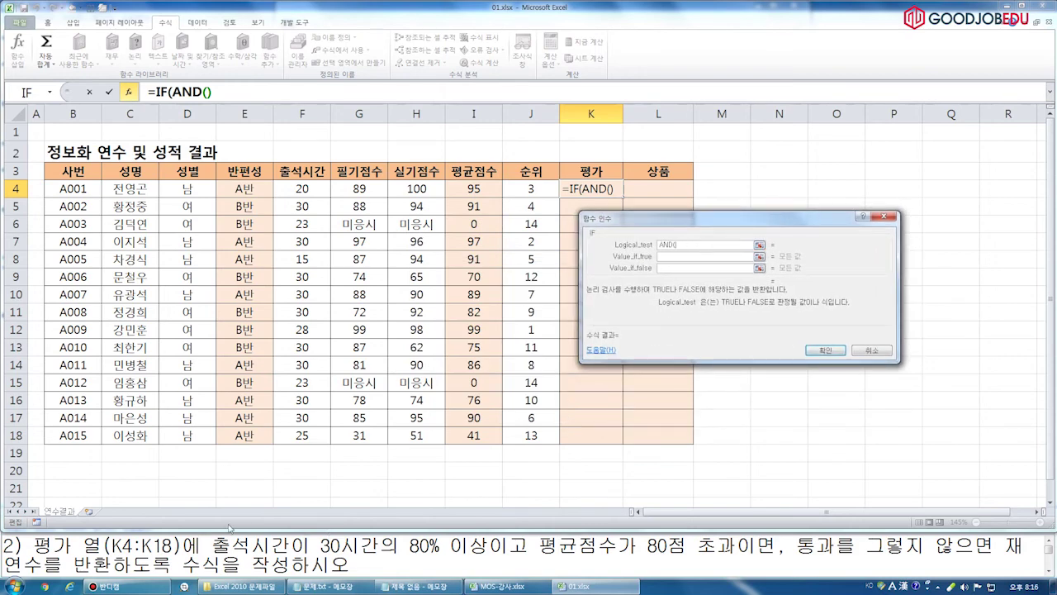
left_click(303, 190)
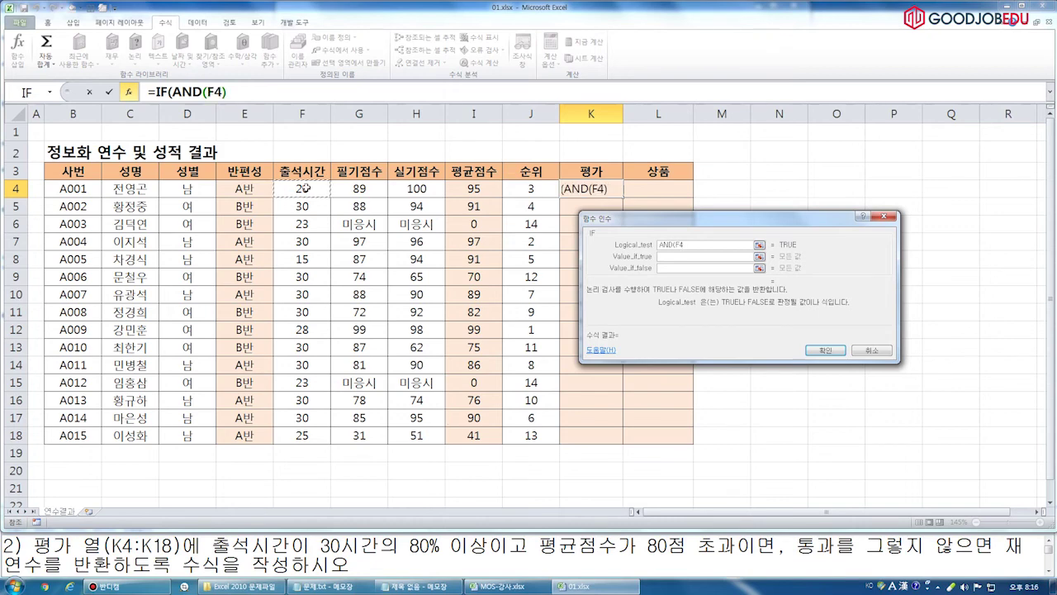
type(">=")
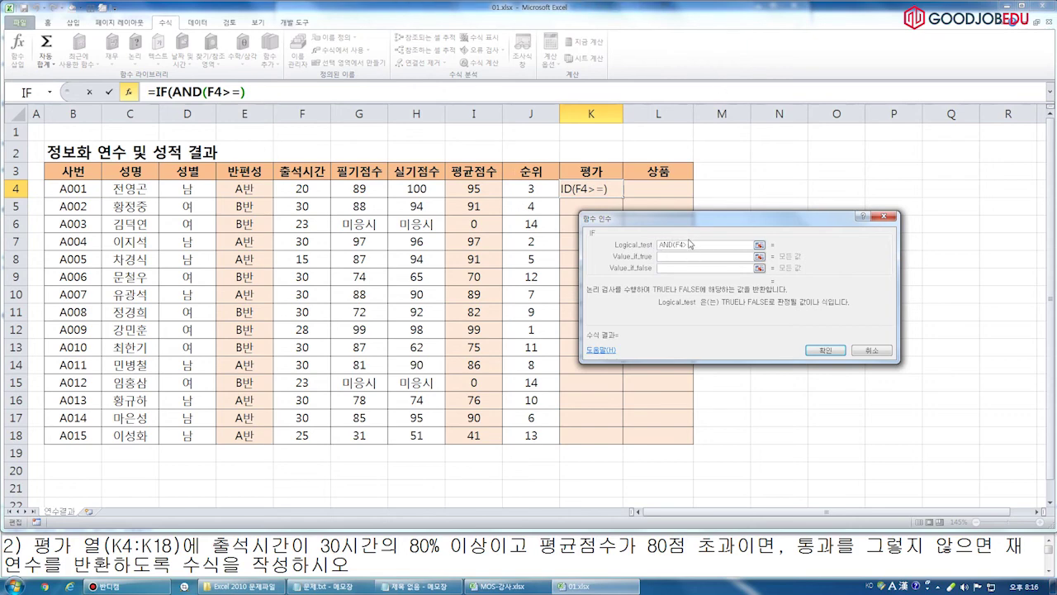
type("30")
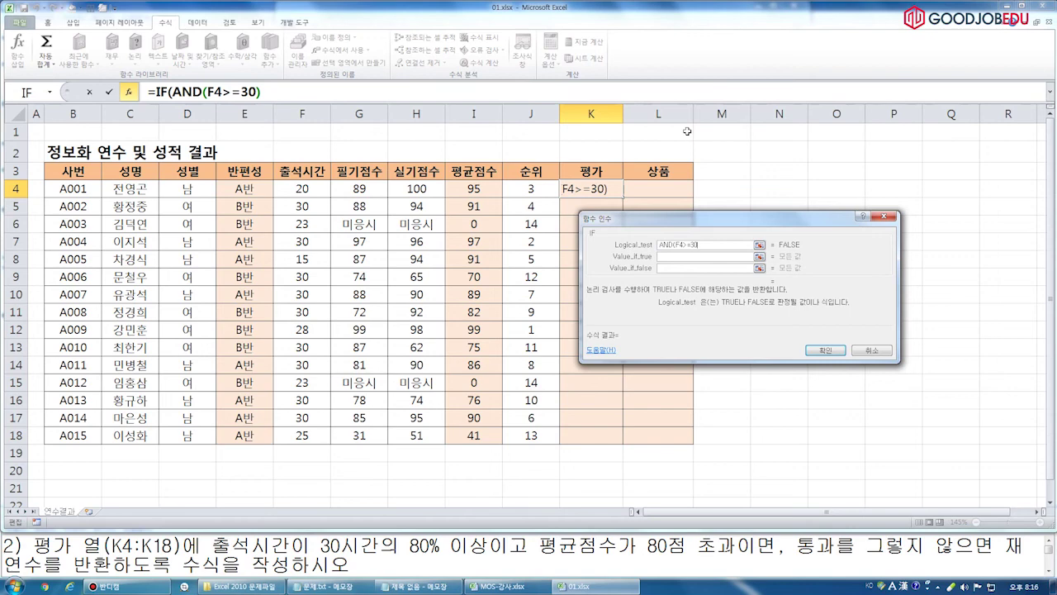
type("*")
type("80")
type("%")
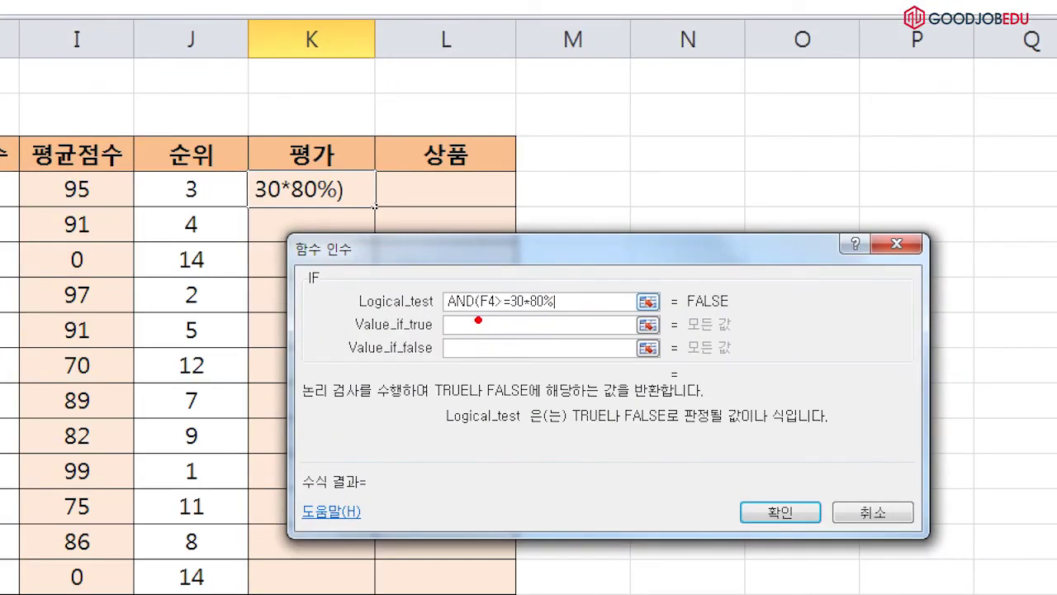
left_click_drag(476, 316, 559, 316)
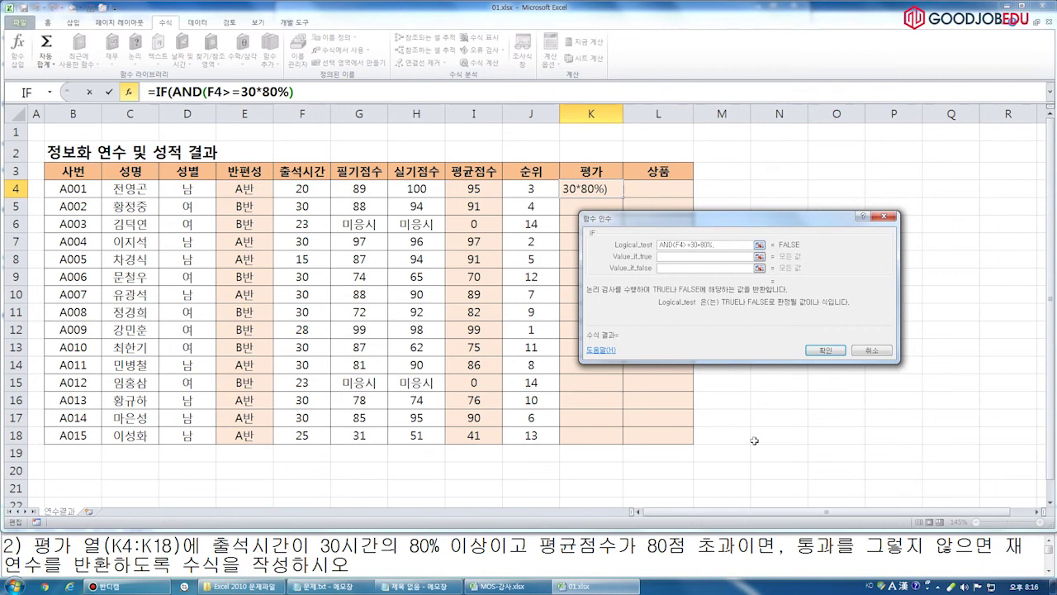
type(",")
left_click(473, 188)
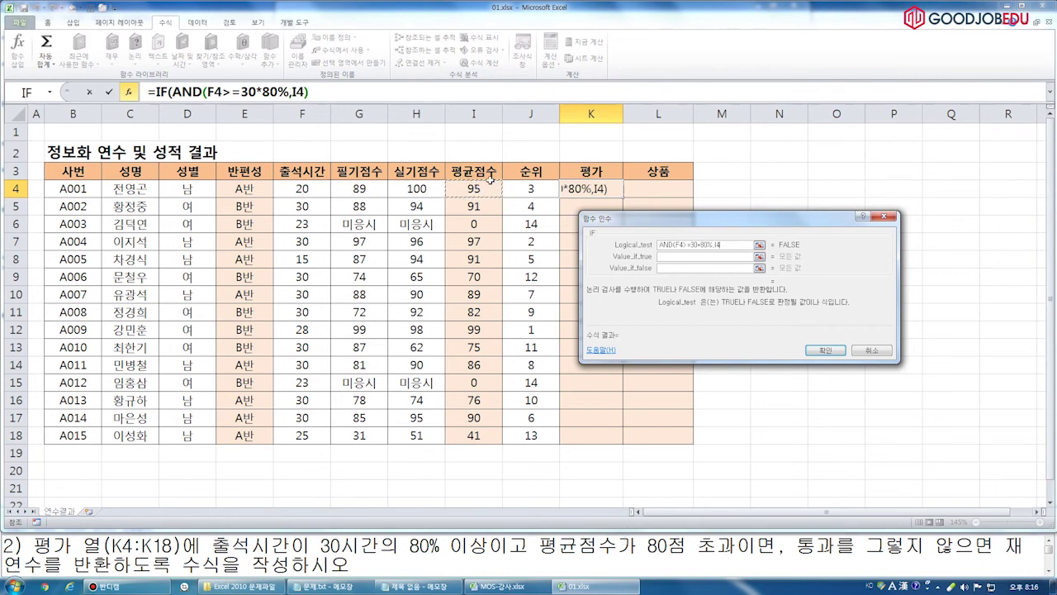
type(">")
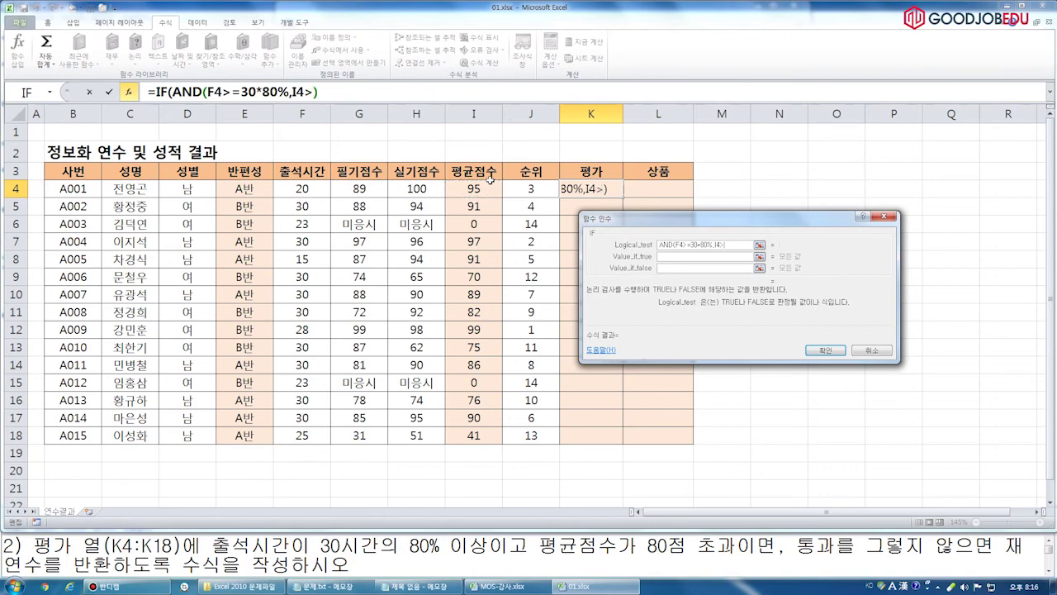
type("80)")
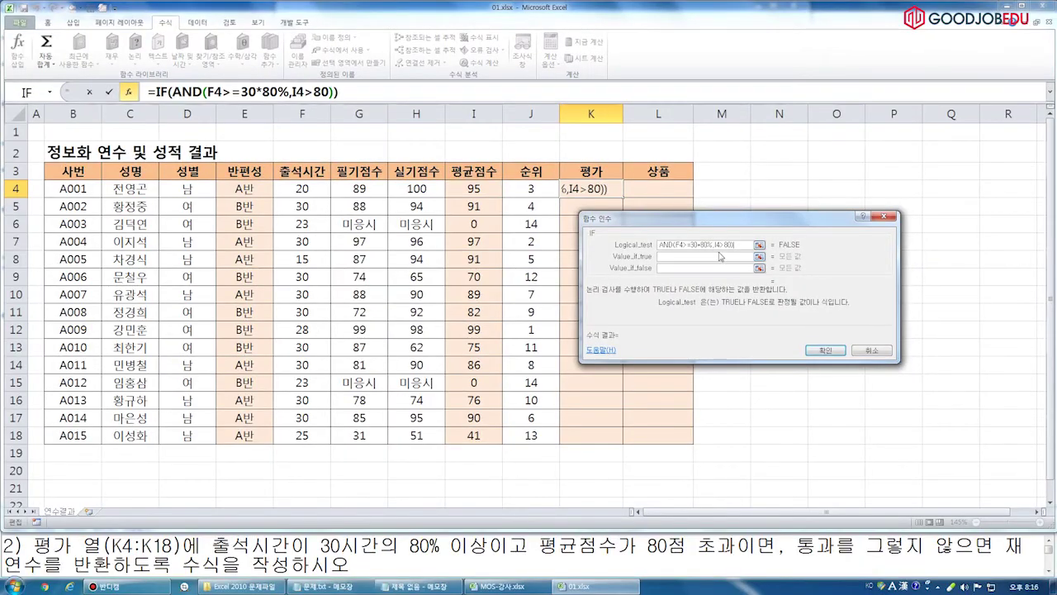
Return "통과" when true and "재연수" otherwise, and confirm the K4 formula.
left_click(713, 257)
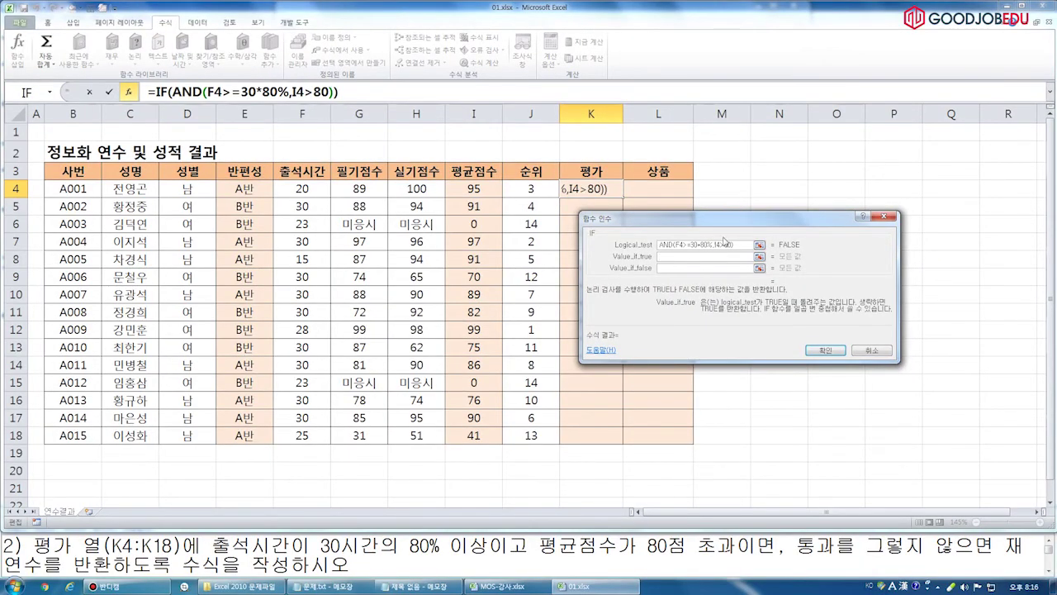
type("\"통과\"")
key("Tab")
type("\"재연수\"")
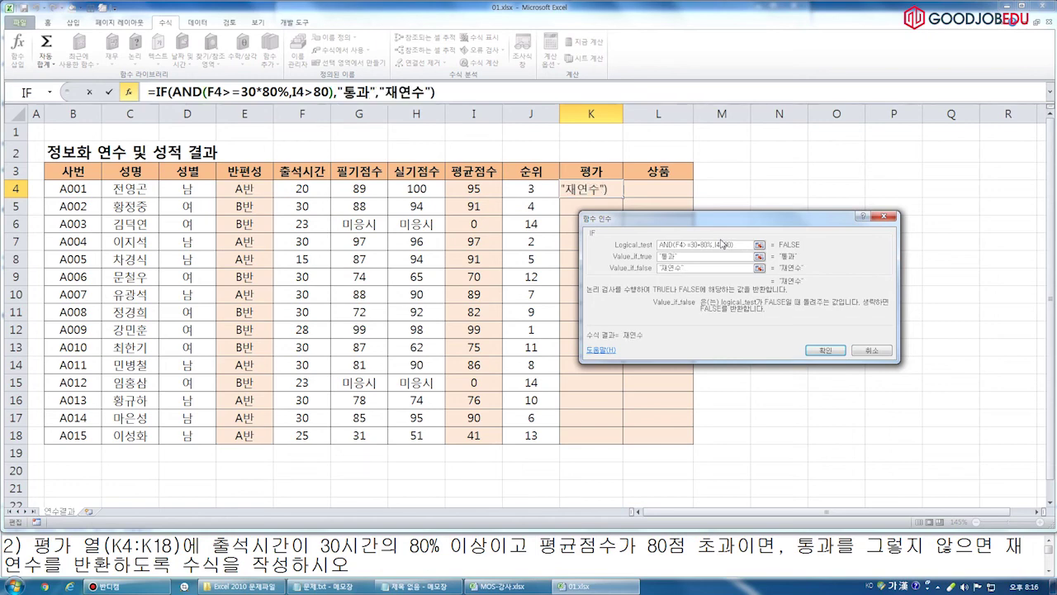
key("Return")
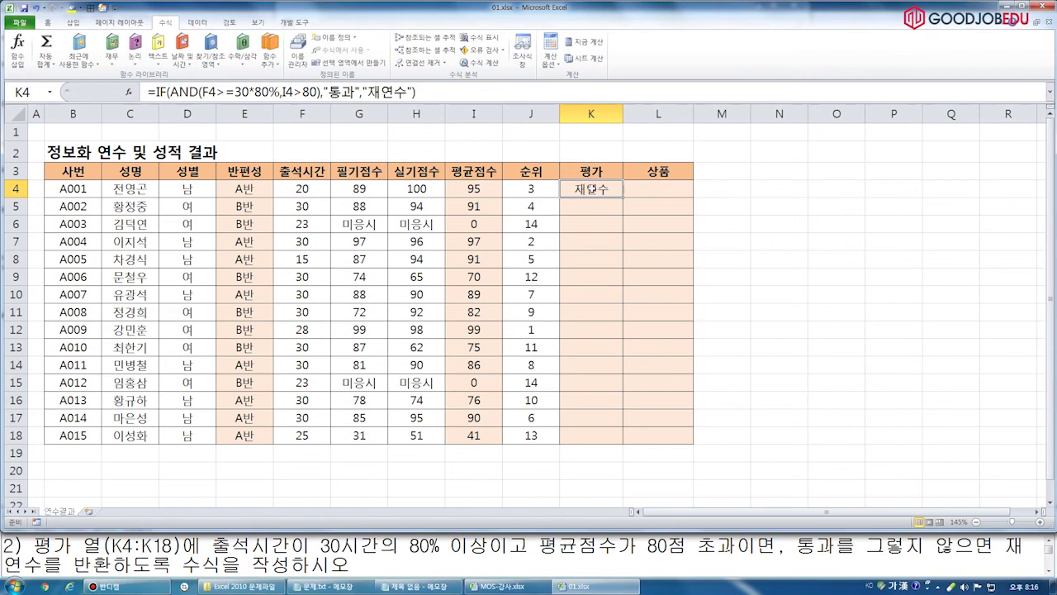
Fill the K4 formula down to K18 and select L4 for the prize formula.
double_click(623, 198)
left_click(603, 192)
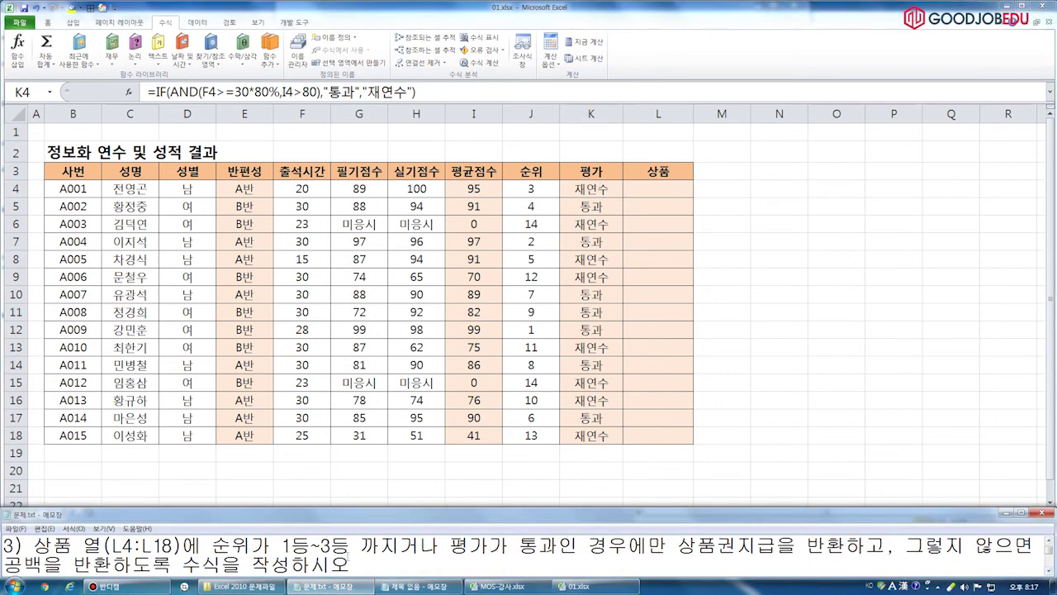
left_click(666, 196)
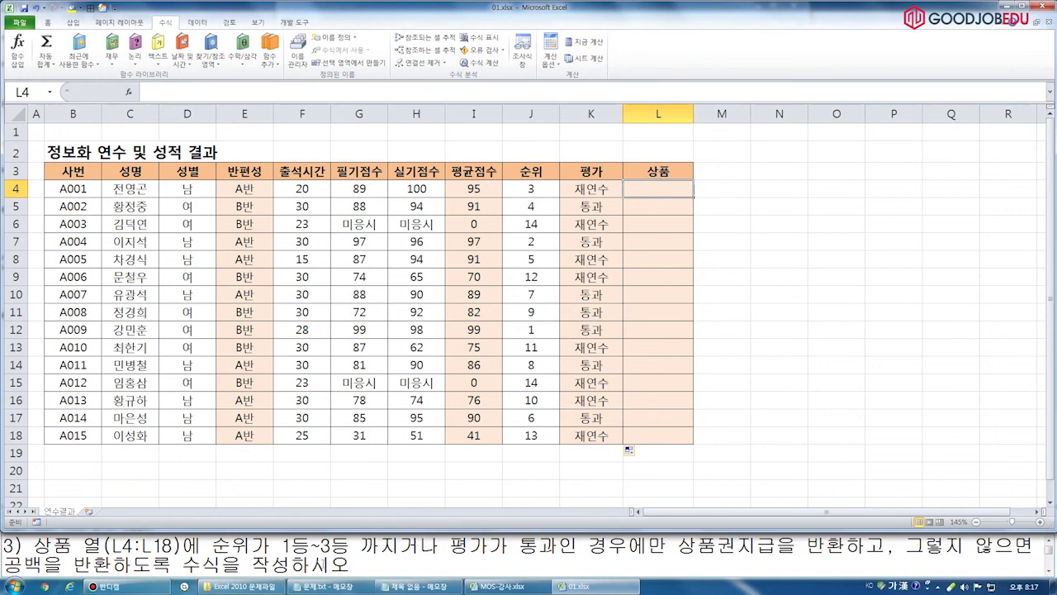
mouse_move(214, 558)
left_mouse_down()
mouse_move(416, 563)
mouse_move(400, 528)
mouse_move(358, 556)
left_mouse_up()
left_click_drag(460, 556, 562, 556)
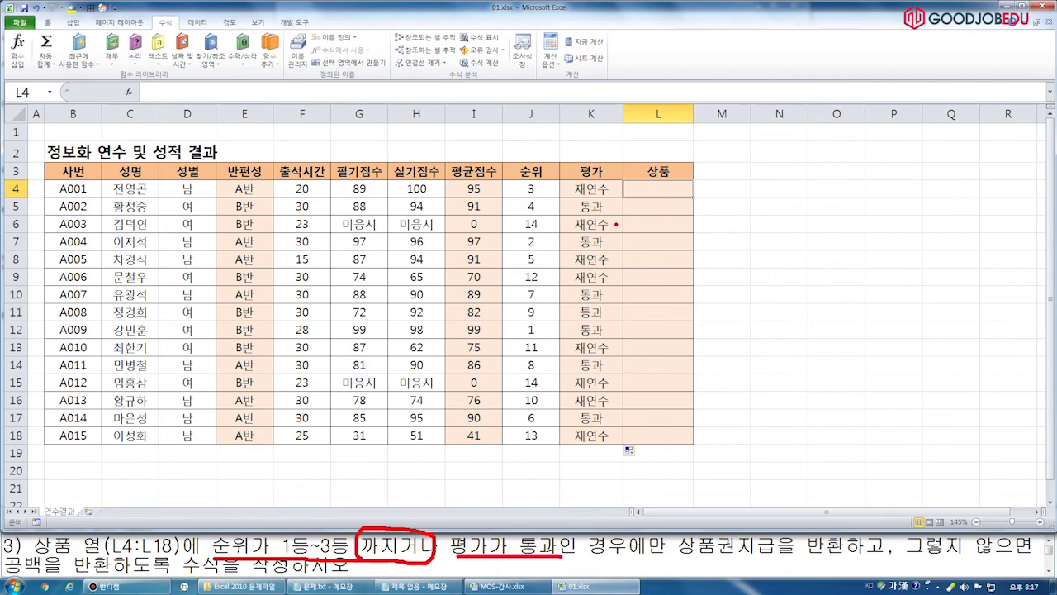
mouse_move(377, 498)
left_mouse_down()
mouse_move(403, 528)
mouse_move(429, 479)
left_mouse_up()
key("Escape")
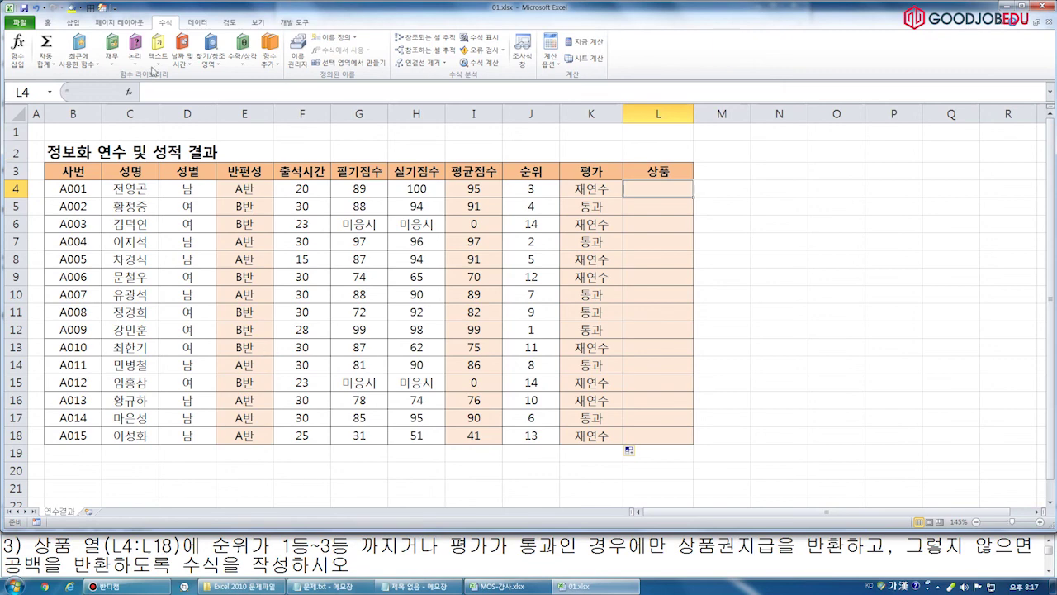
Insert IF in L4 and begin an OR test with the condition J4=1.
left_click(135, 50)
left_click(162, 105)
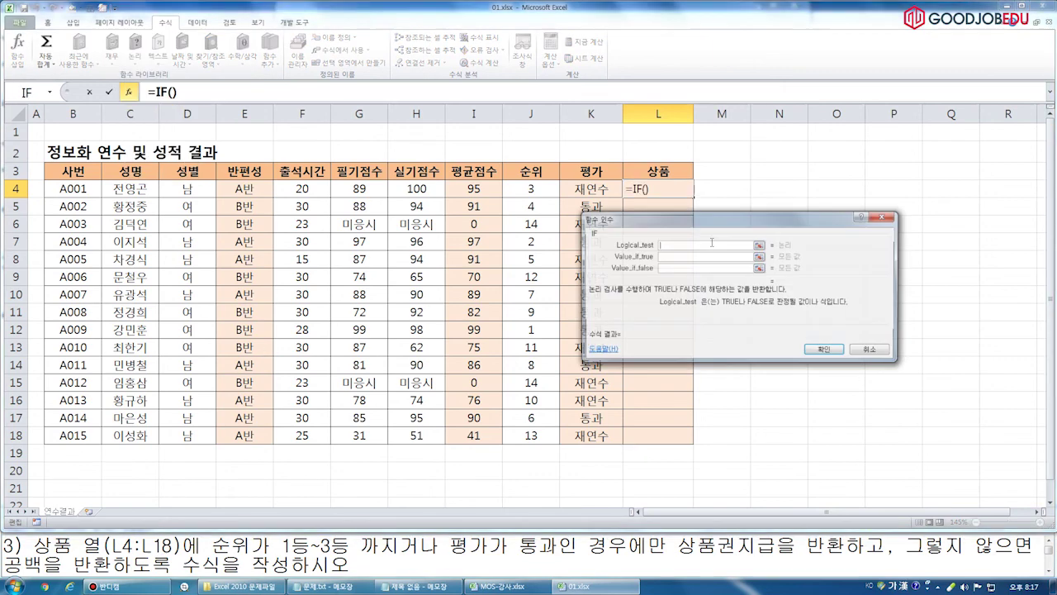
left_click_drag(699, 223, 567, 259)
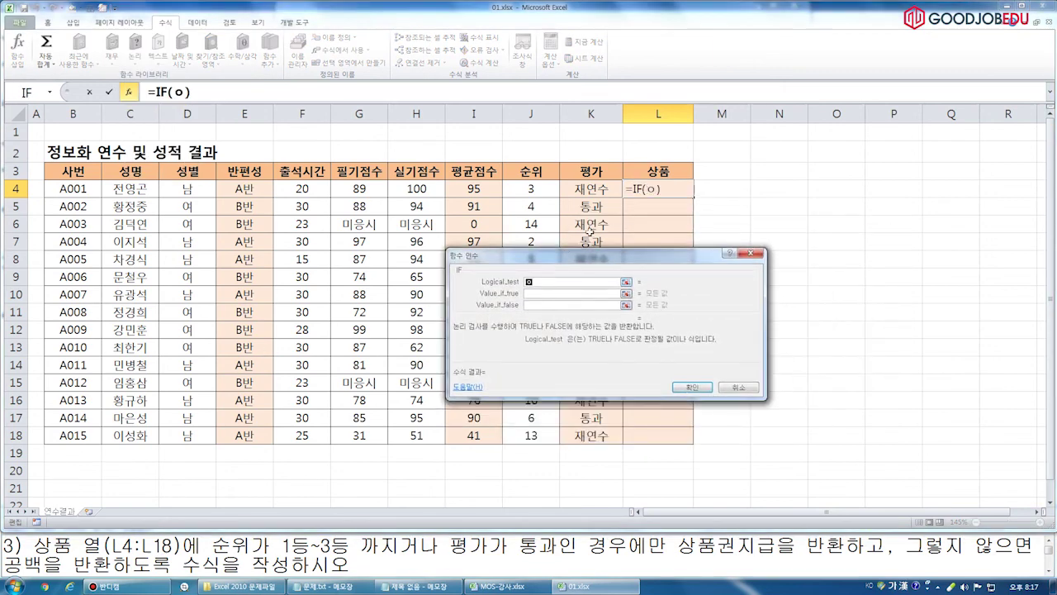
type("OR(")
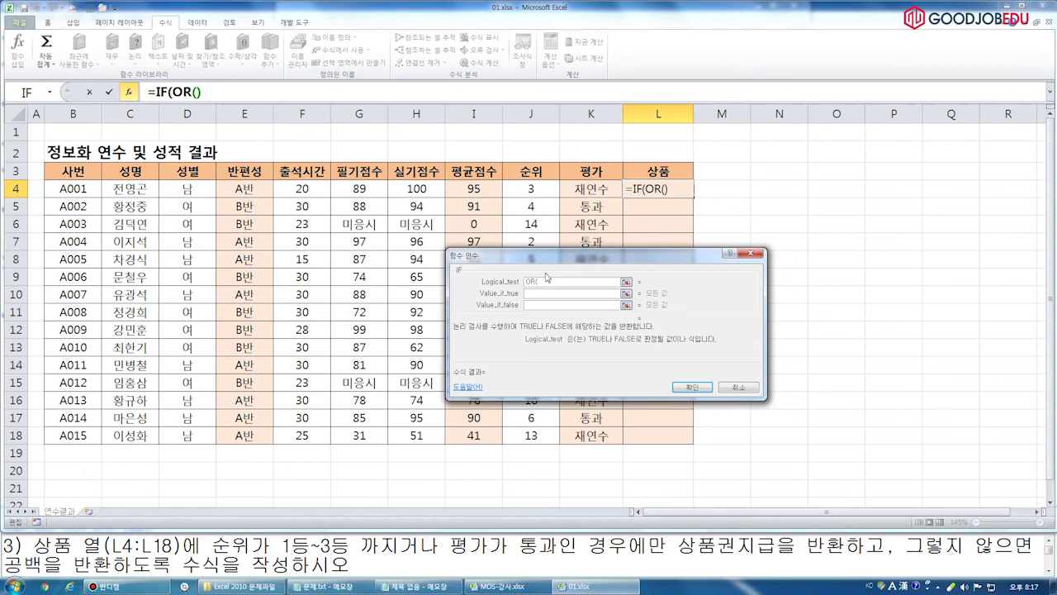
left_click(524, 191)
type("=1)")
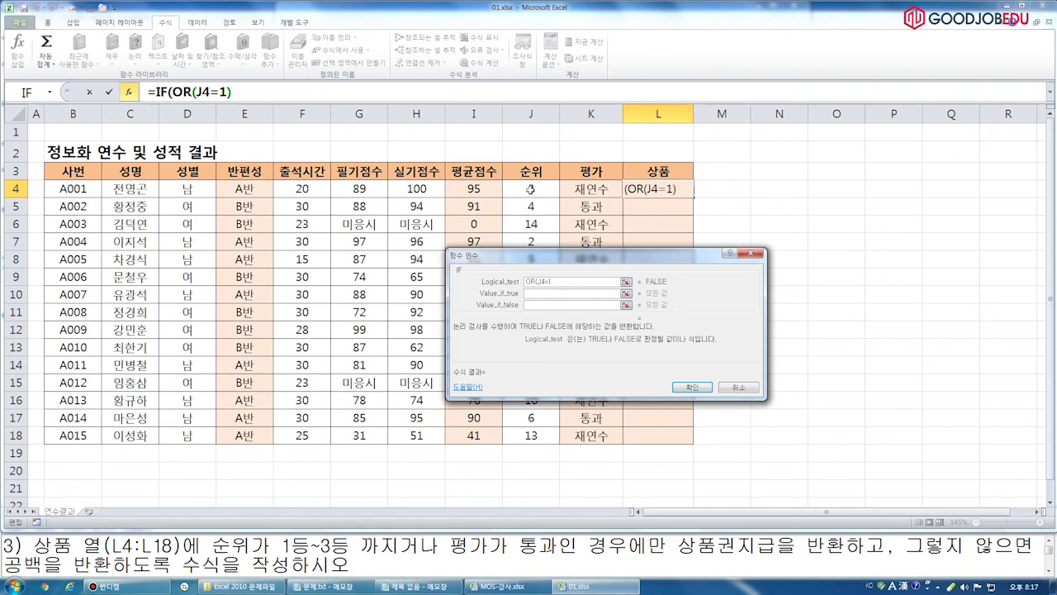
Add the J4=2 and J4=3 conditions to complete OR(J4=1,J4=2,J4=3).
left_click(531, 188)
type("=2")
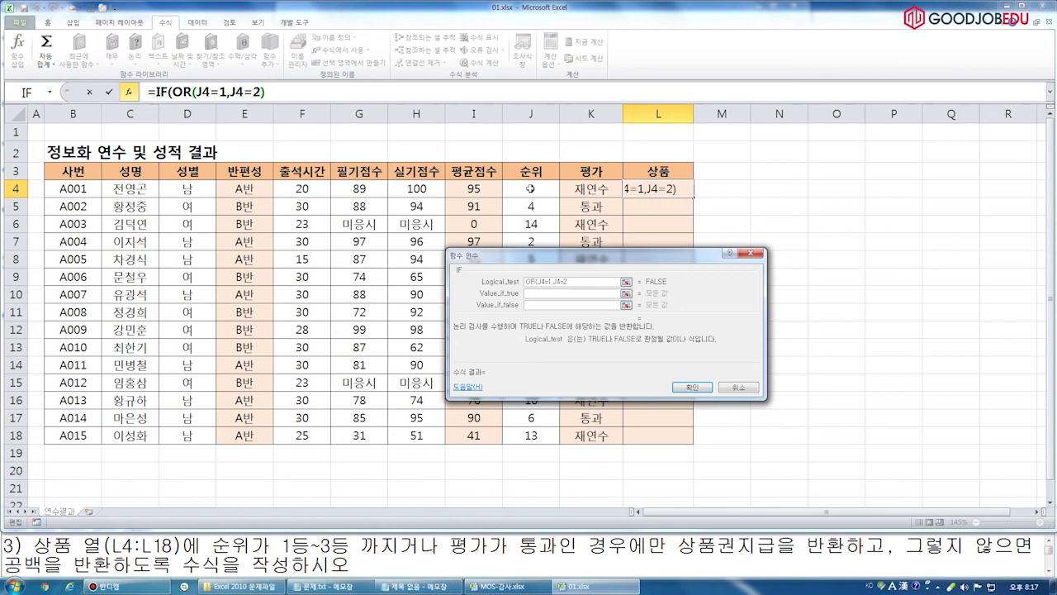
key("BackSpace")
key("BackSpace")
key("BackSpace")
key("BackSpace")
key("BackSpace")
key("BackSpace")
type(",2,3")
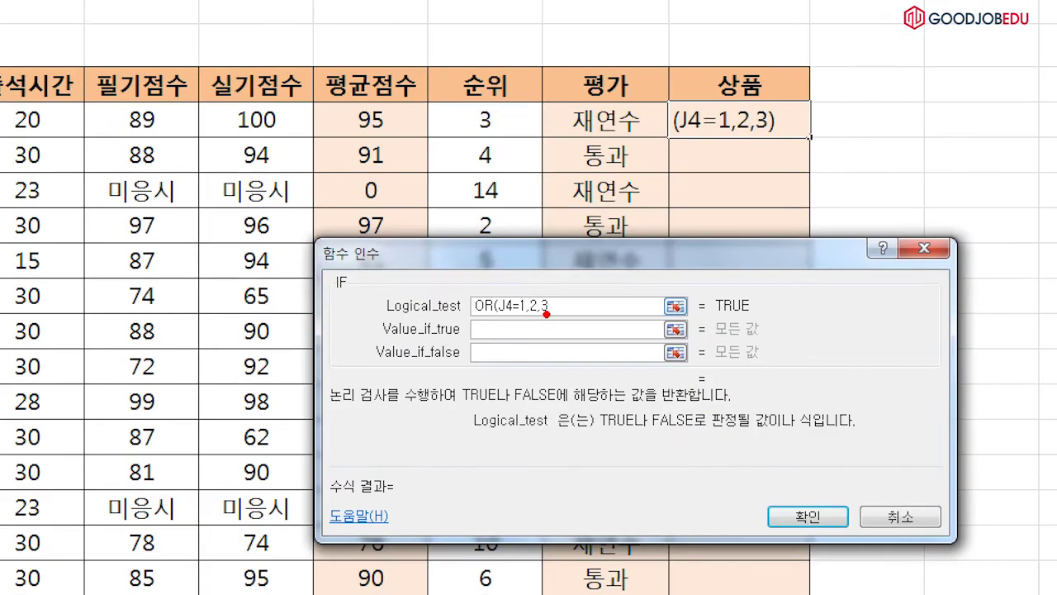
left_click_drag(500, 324, 588, 323)
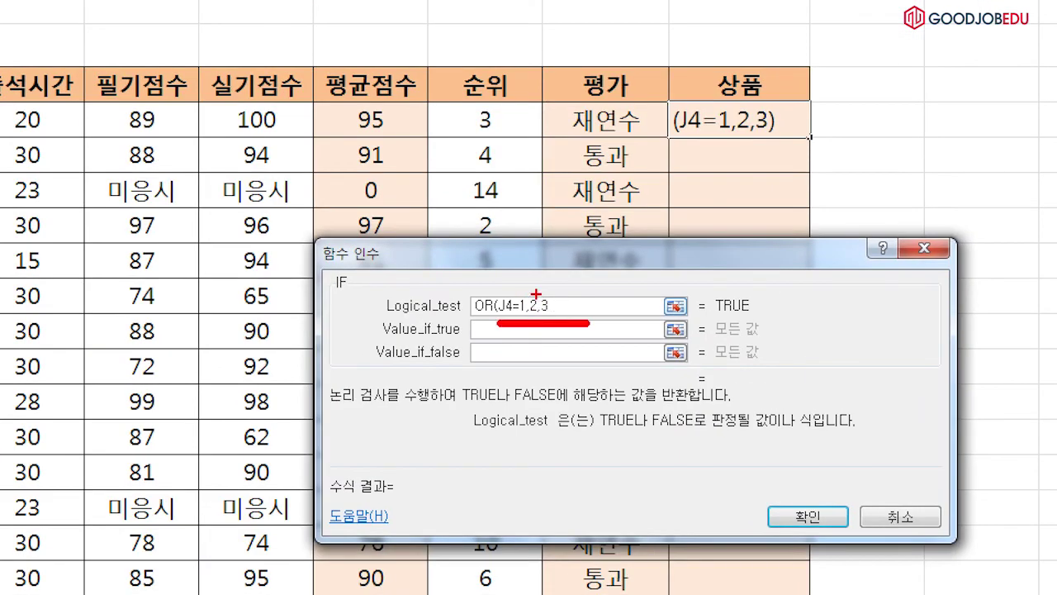
left_click_drag(535, 289, 557, 284)
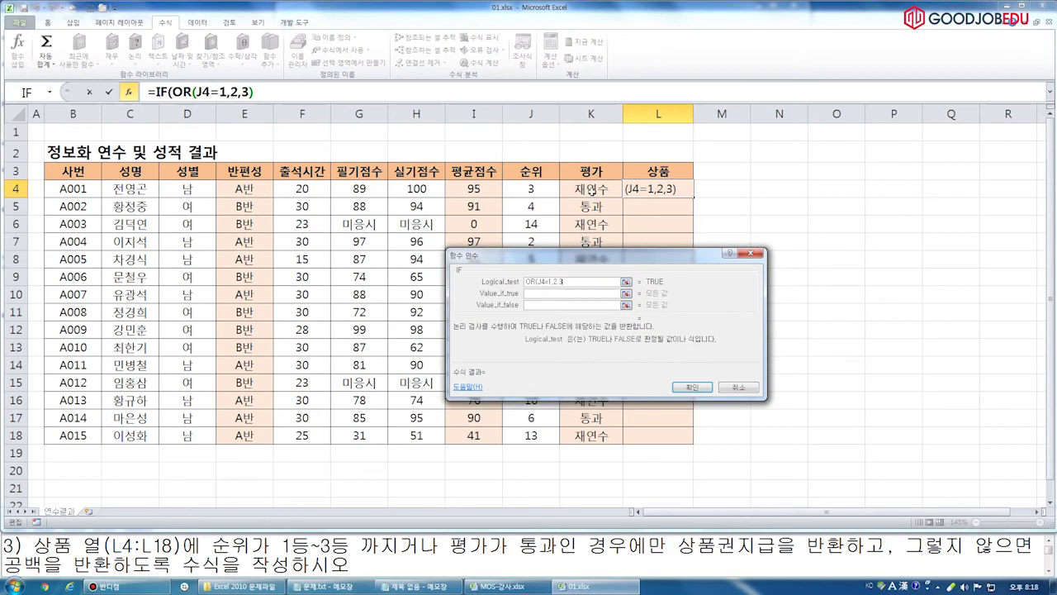
key("BackSpace")
key("BackSpace")
key("BackSpace")
key("BackSpace")
type(",")
left_click(547, 188)
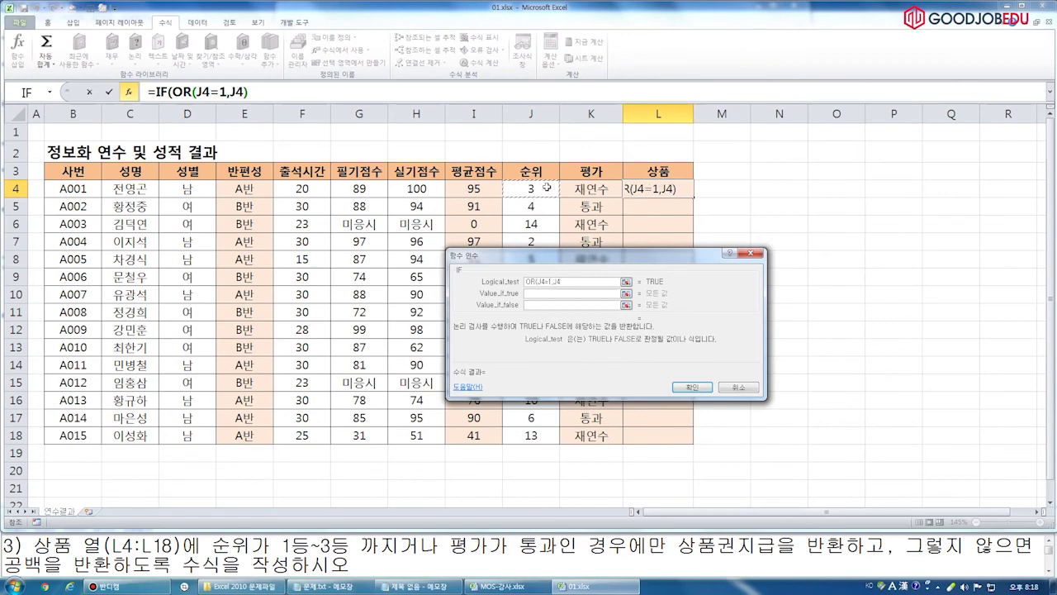
type("=2")
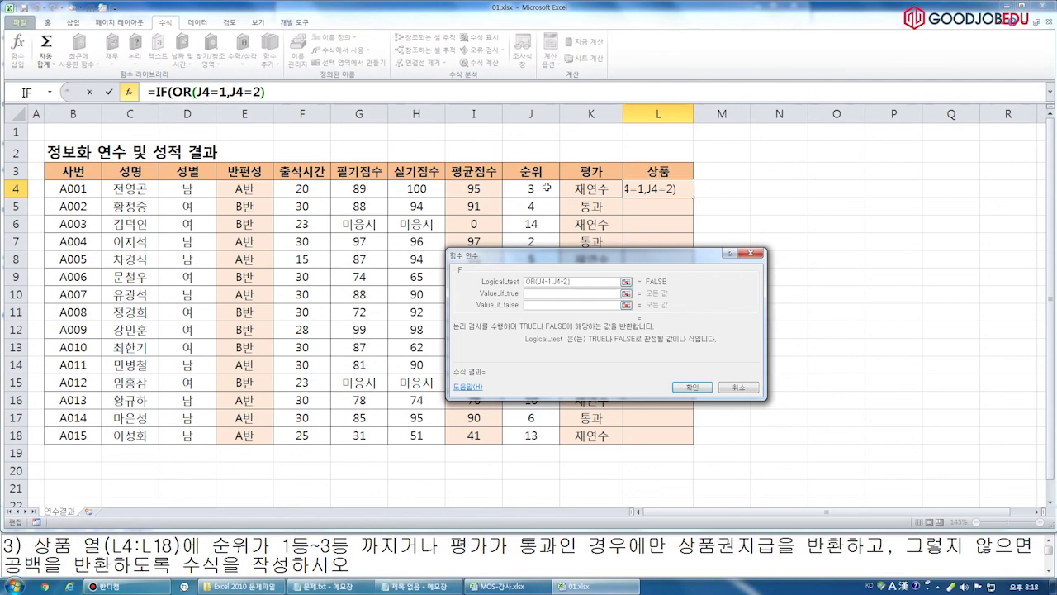
type(",")
left_click(547, 188)
type("=3")
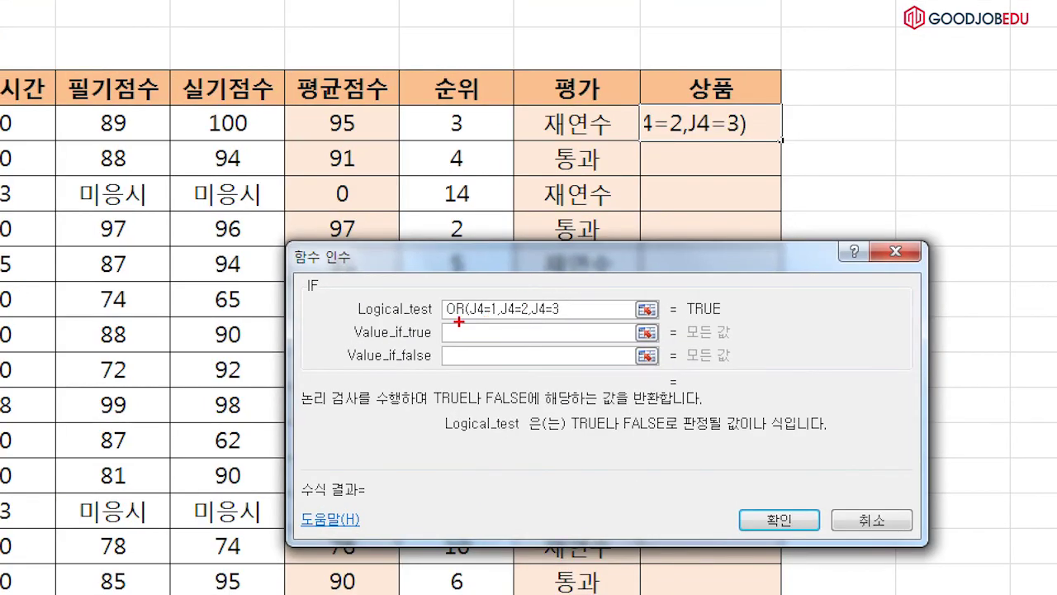
left_click_drag(529, 289, 616, 286)
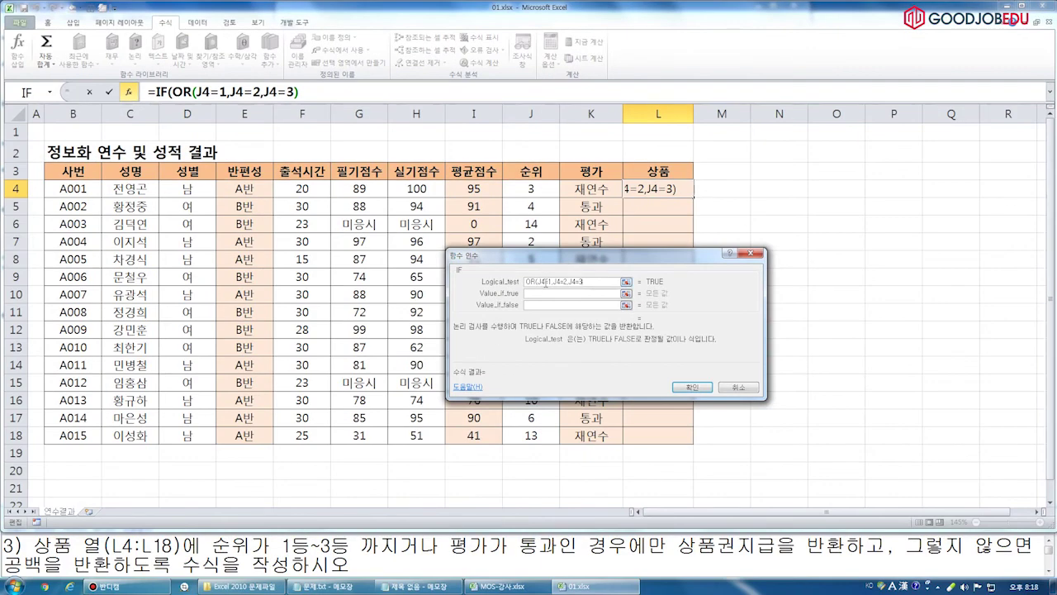
left_click_drag(544, 282, 645, 283)
Change the logical test to OR(J4<=3,K4="통과").
key("Delete")
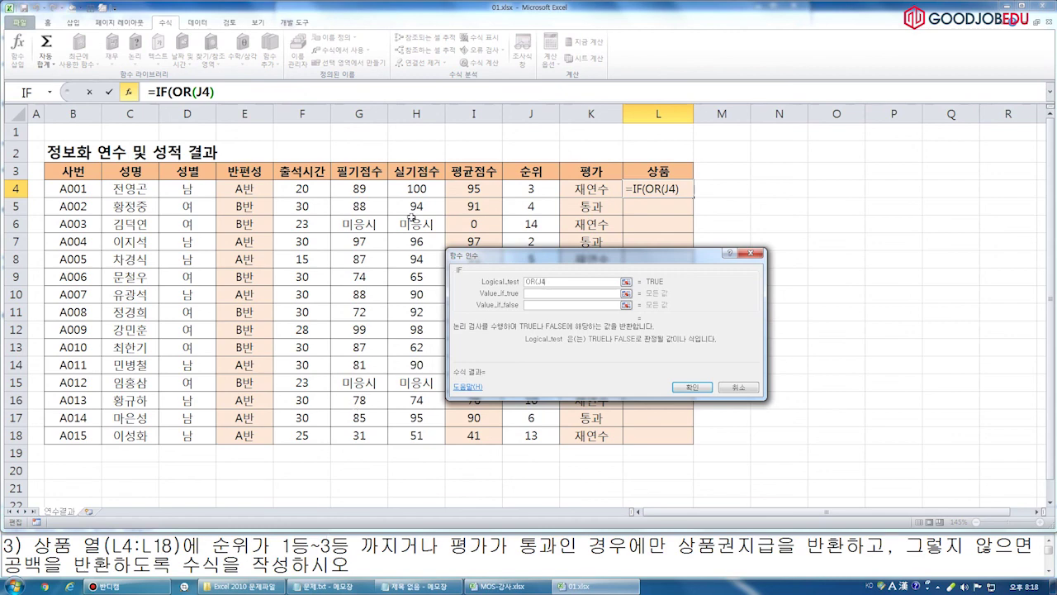
type("<=3")
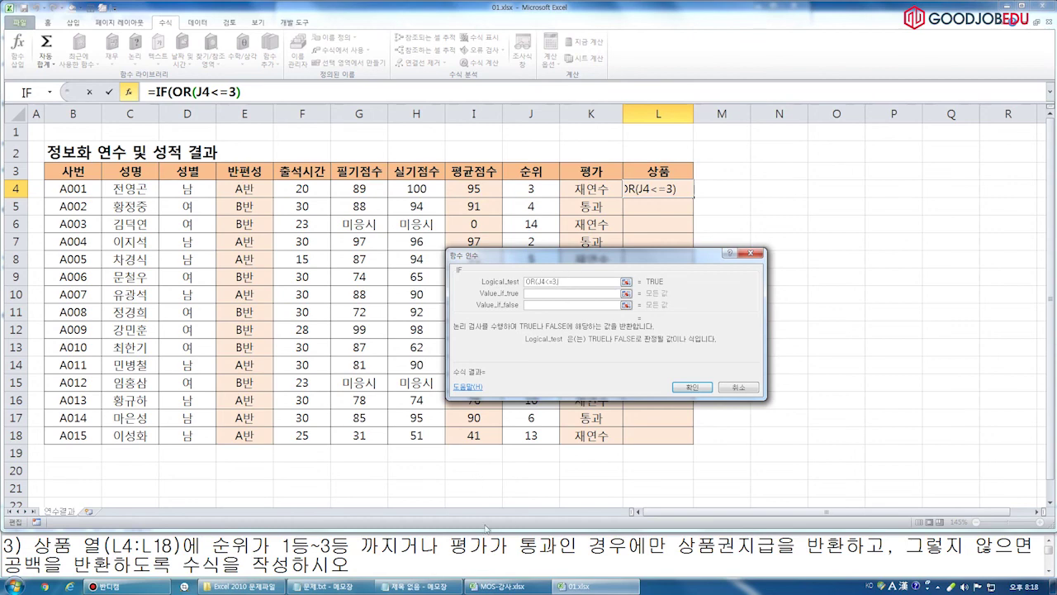
type(",")
left_click(593, 189)
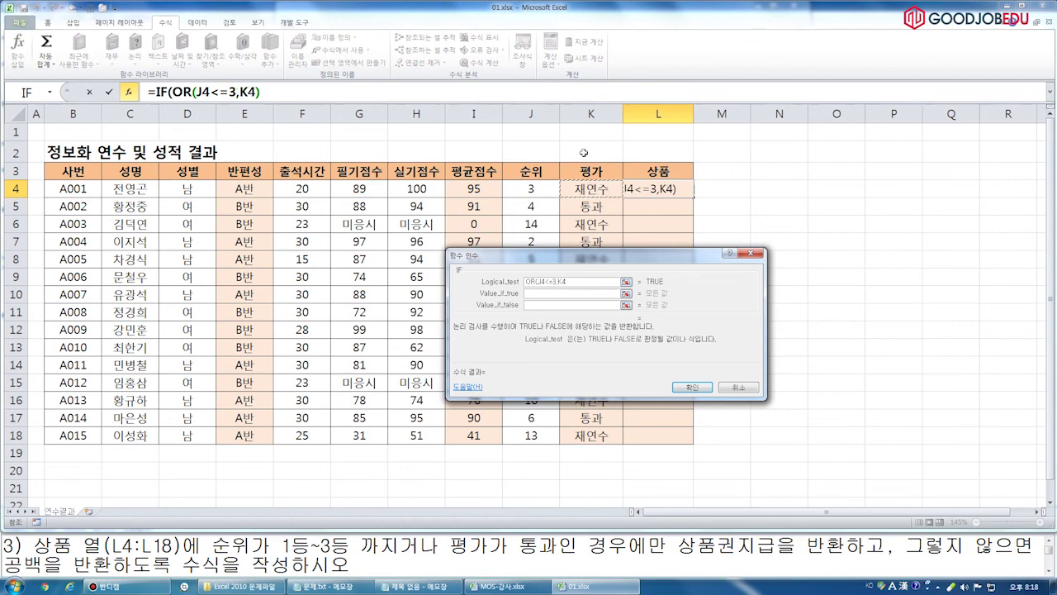
type("=\"통고과\")")
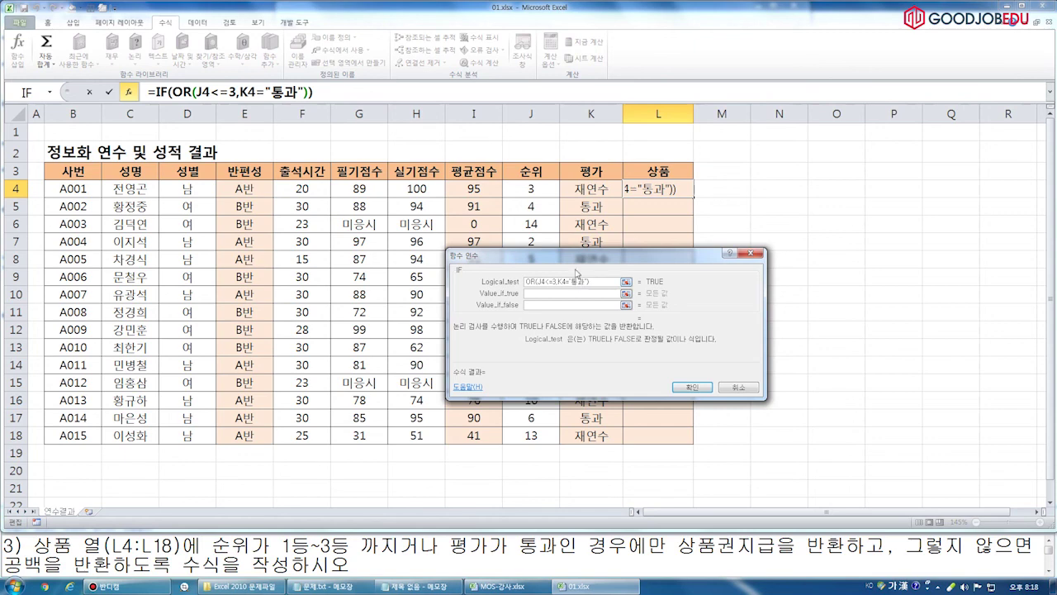
Return "상품권지급" when true and an empty string otherwise, then confirm.
left_click(563, 294)
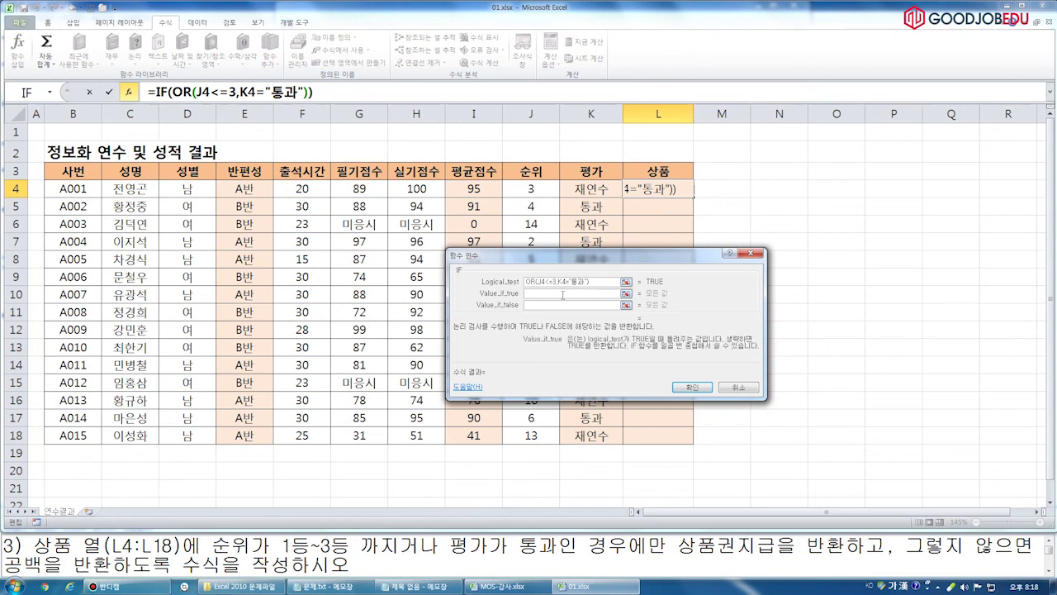
type("\"TKD")
key("BackSpace")
key("BackSpace")
key("BackSpace")
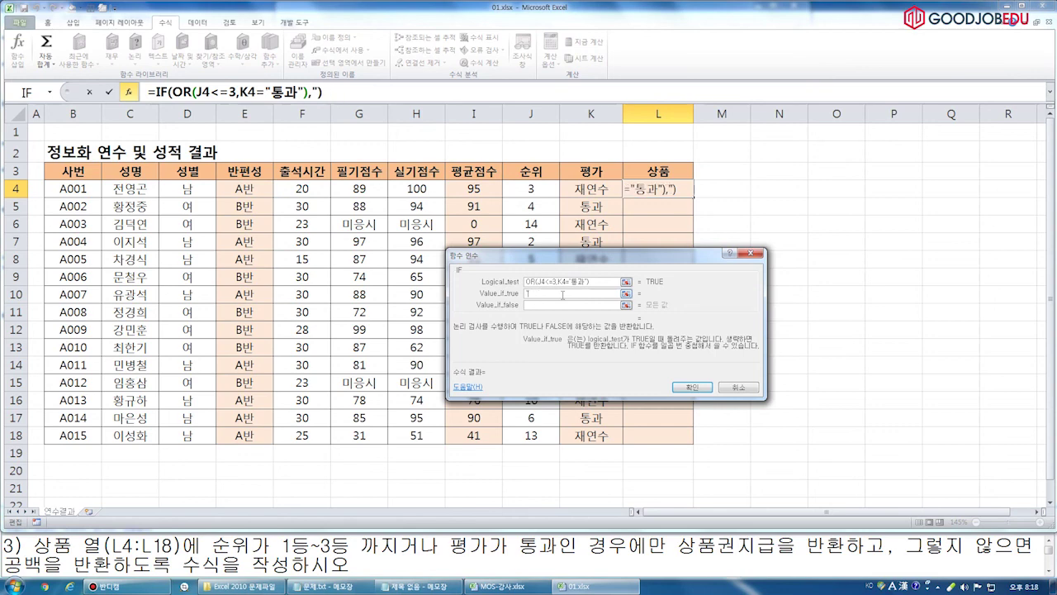
type("상품권지급\"")
key("Tab")
type("\"\"")
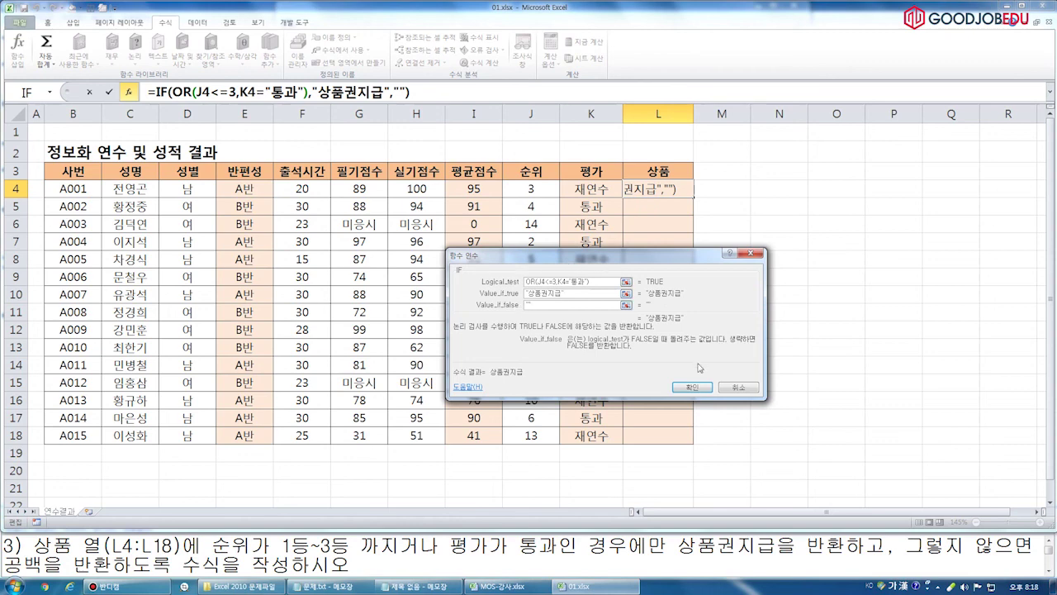
left_click(692, 386)
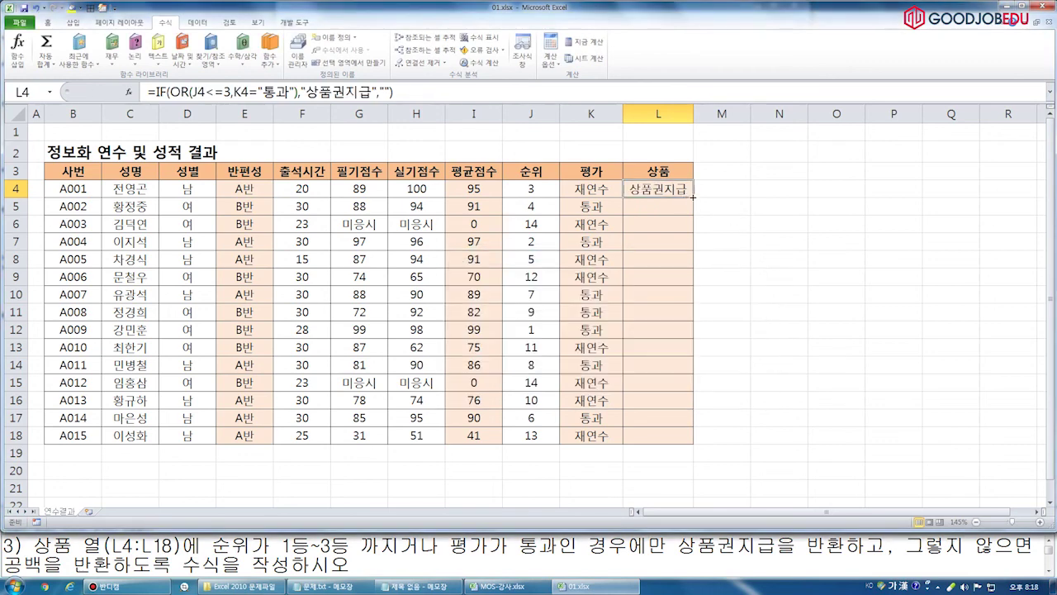
Fill the L4 formula down to L18 and check the formulas in E4, K4 and L4.
left_click_drag(692, 196, 694, 443)
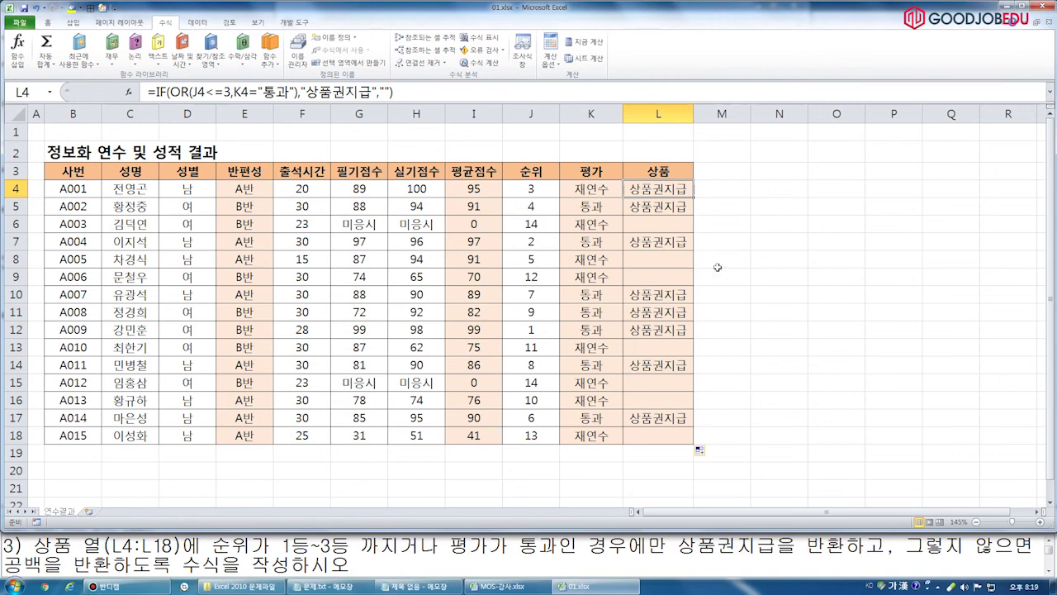
left_click(717, 266)
left_click(576, 189)
left_click(664, 190)
left_click(246, 184)
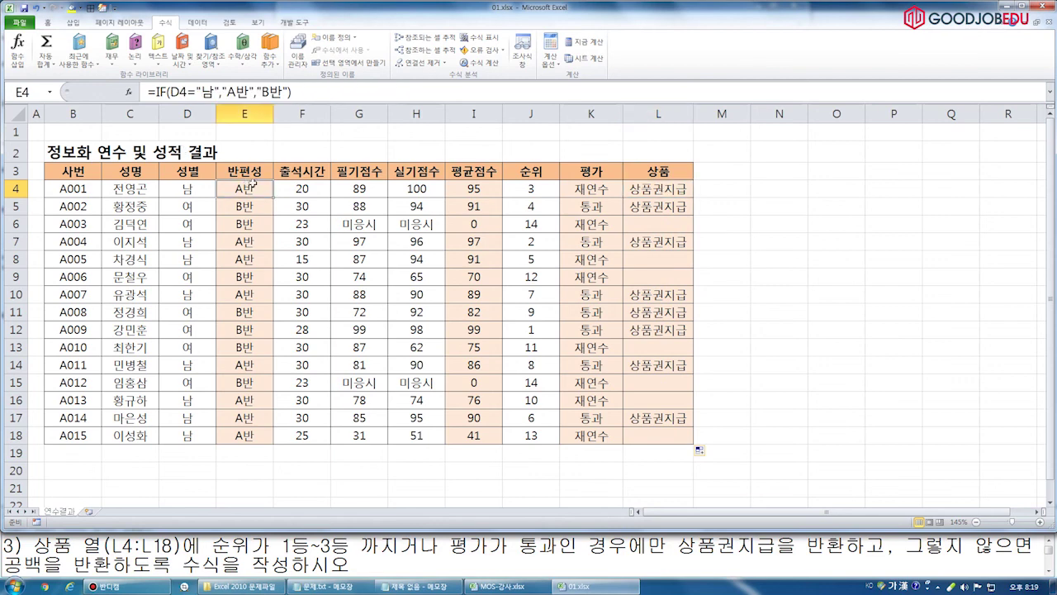
left_click(580, 187)
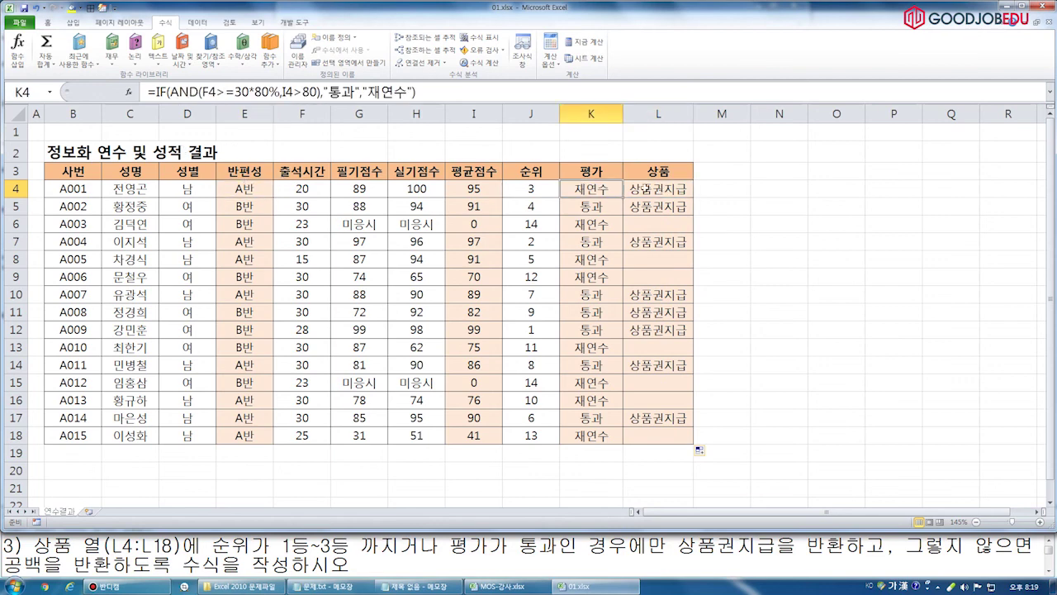
left_click(653, 188)
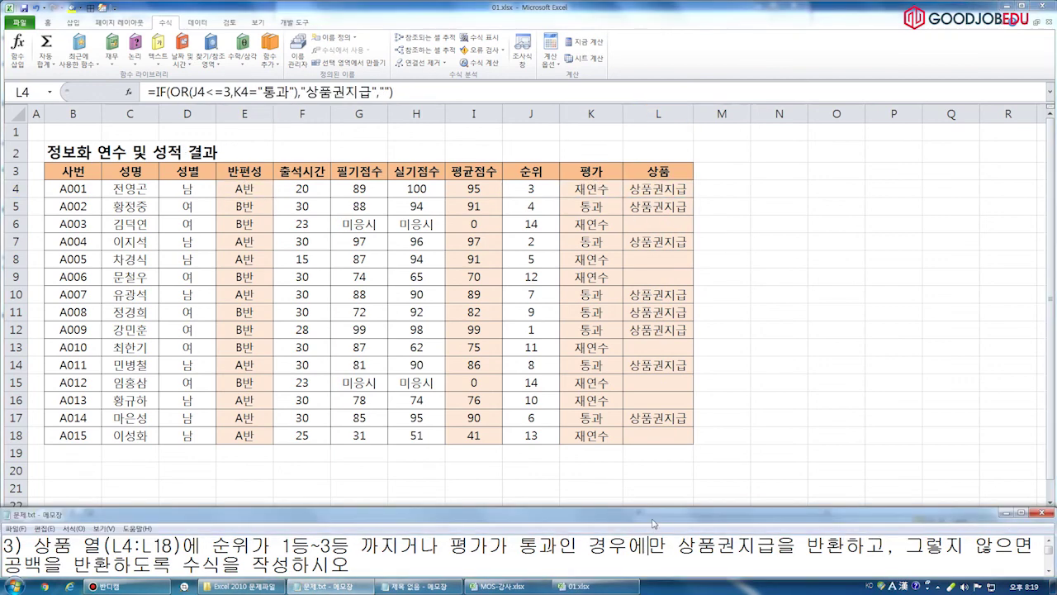
Bring the MOS-강사.xlsx example workbook to the front.
key("alt+Tab")
scroll(647, 35, "up", 2)
left_click_drag(348, 132, 4, 7)
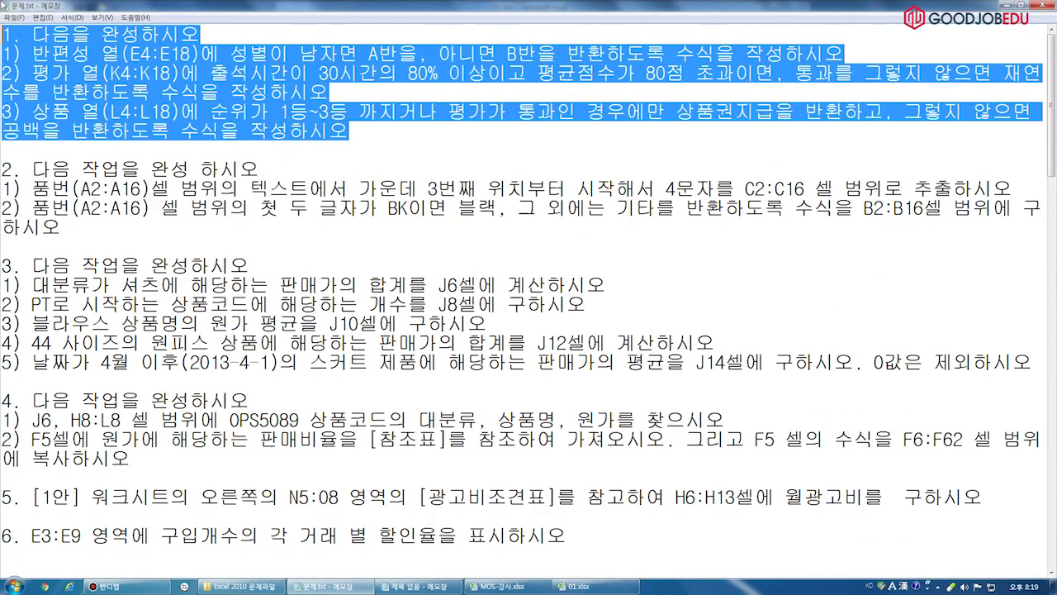
left_click(578, 586)
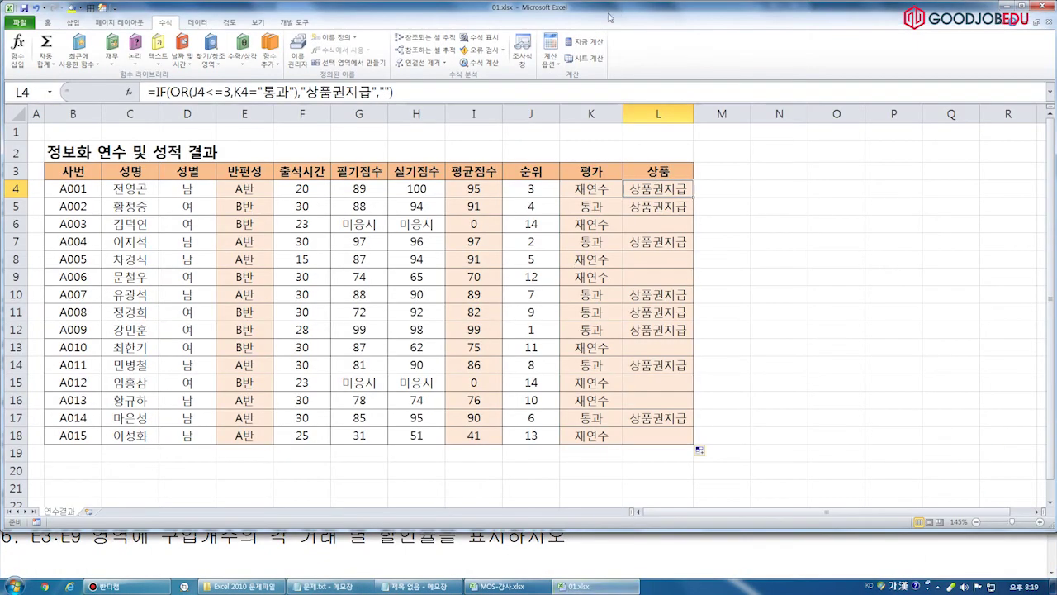
left_click(502, 586)
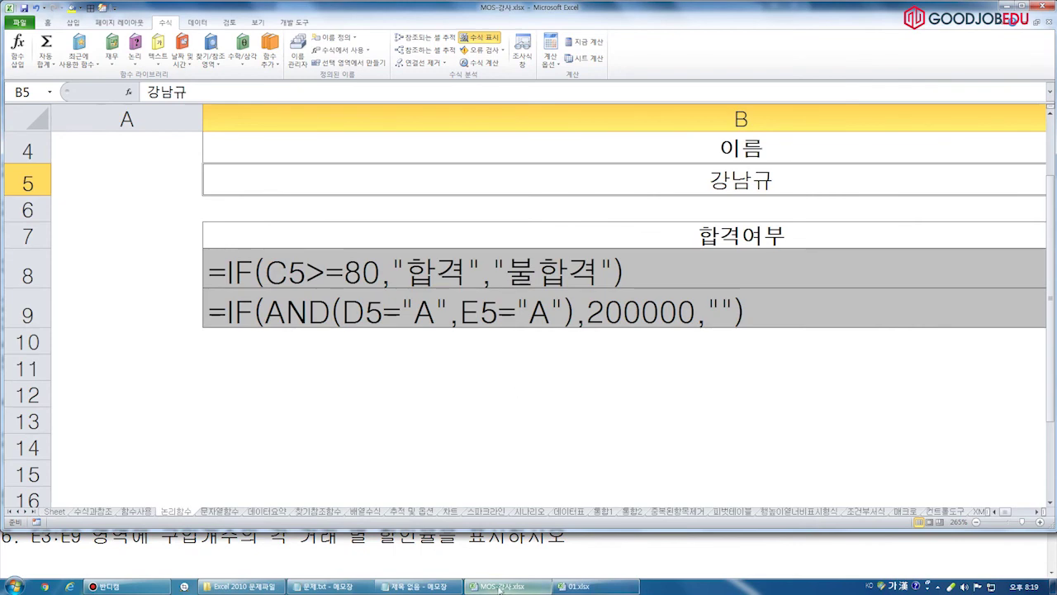
Maximize the MOS-강사.xlsx window, select B13, and bring up the comparison operator notes.
left_click(424, 586)
left_click(327, 586)
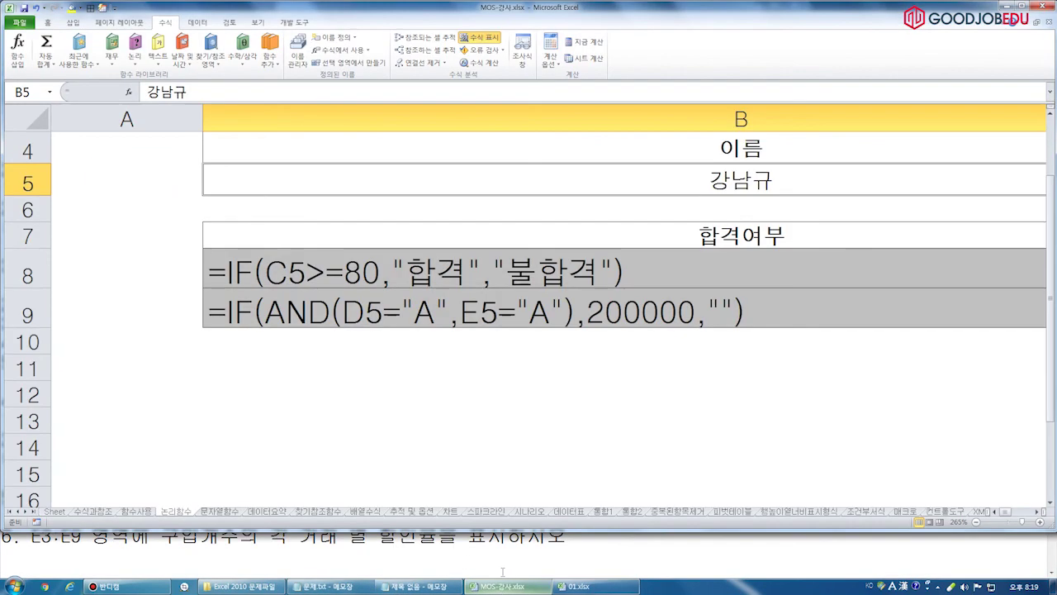
left_click(502, 587)
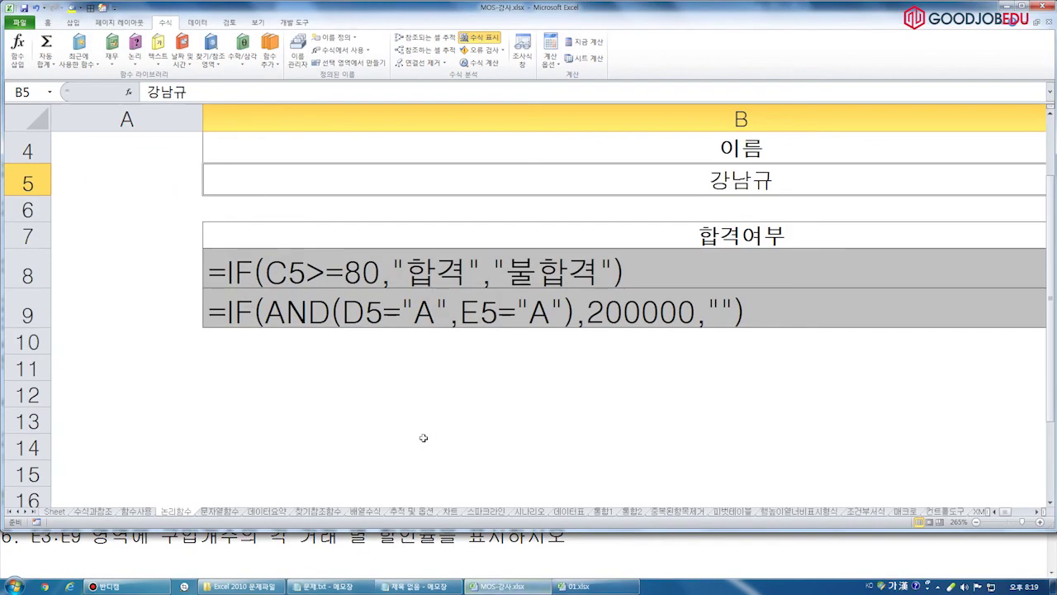
double_click(425, 14)
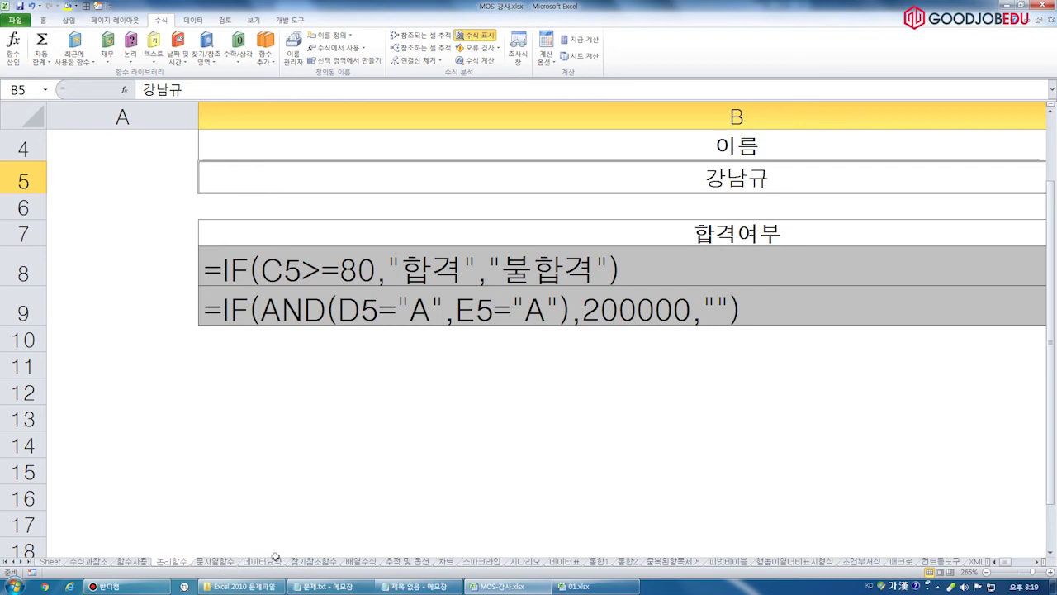
left_click(497, 423)
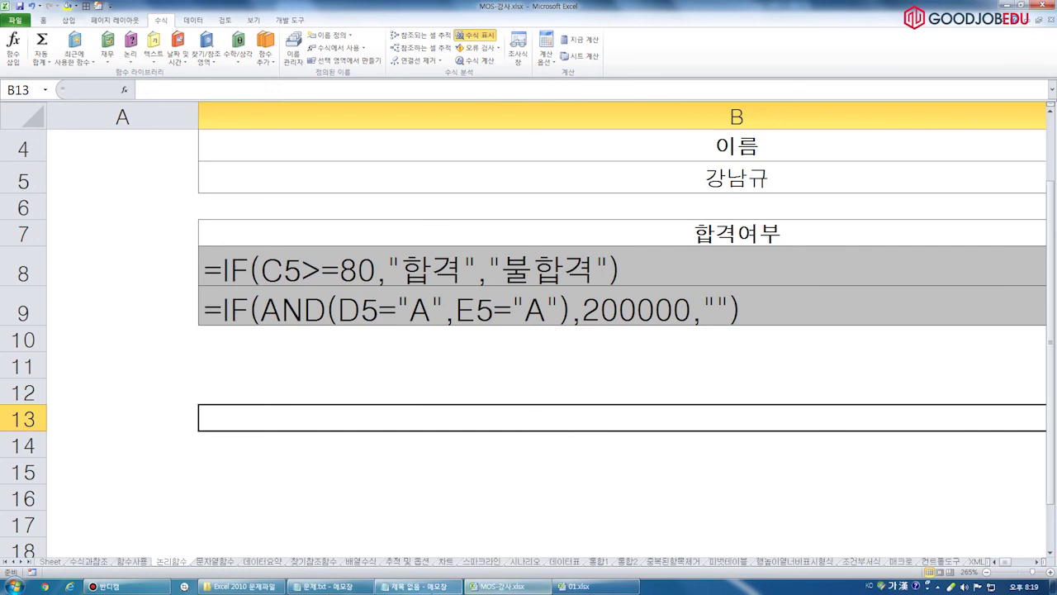
left_click(418, 586)
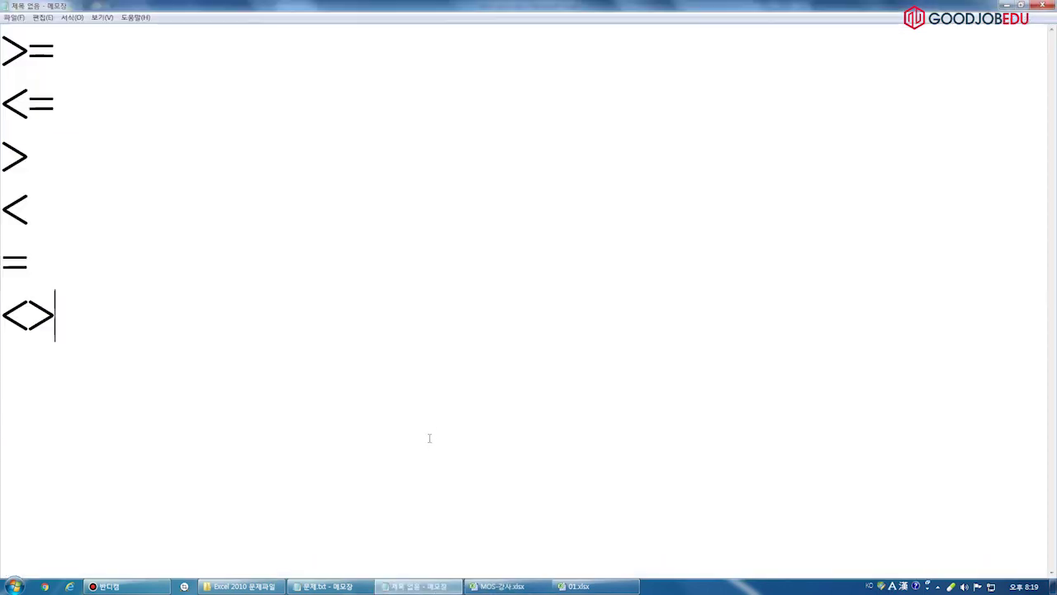